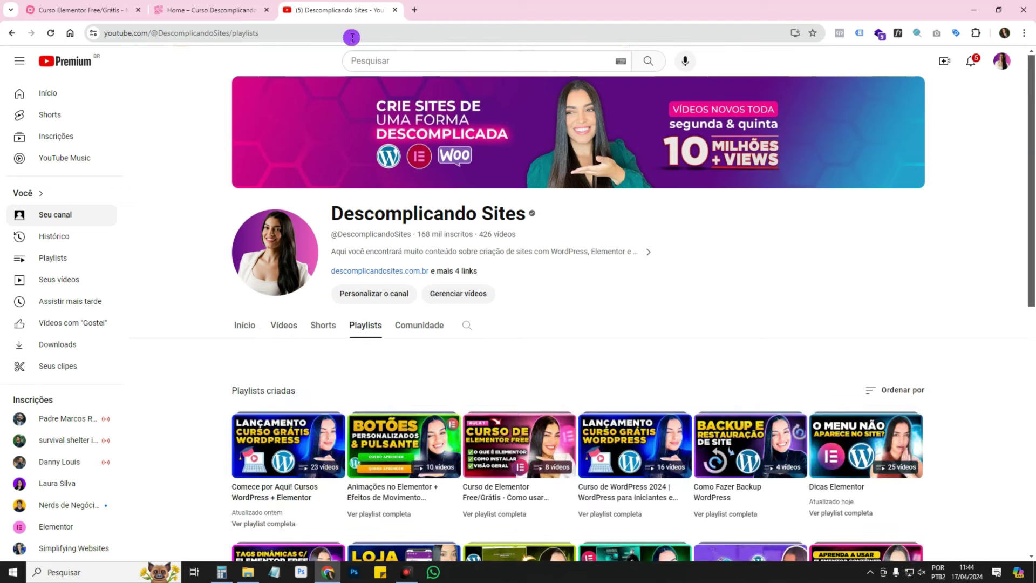
Open the Curso de Elementor Free/Grátis playlist on the channel's playlists page and pause its first video
scroll(873, 238, "down", 3)
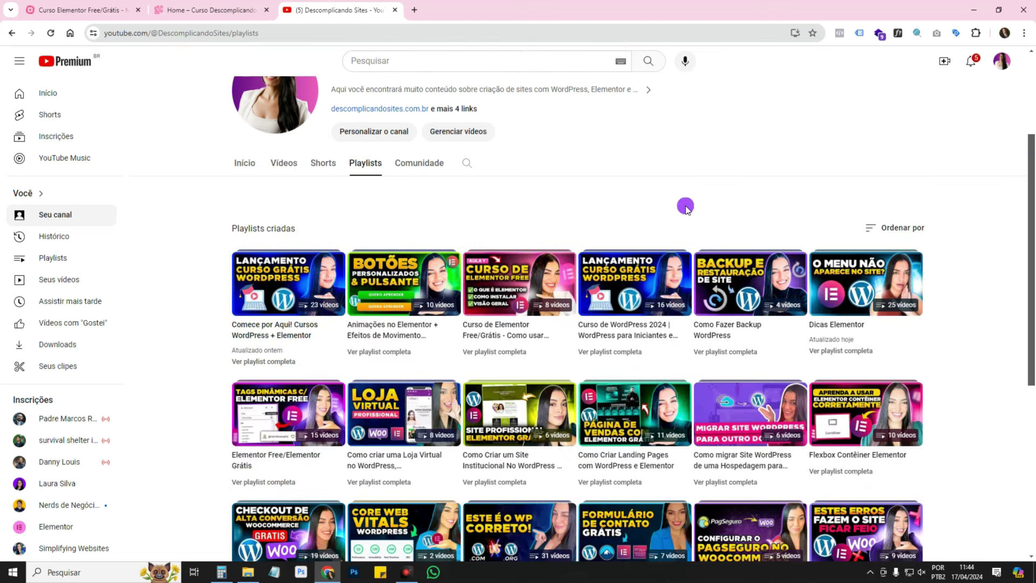
left_click(509, 339)
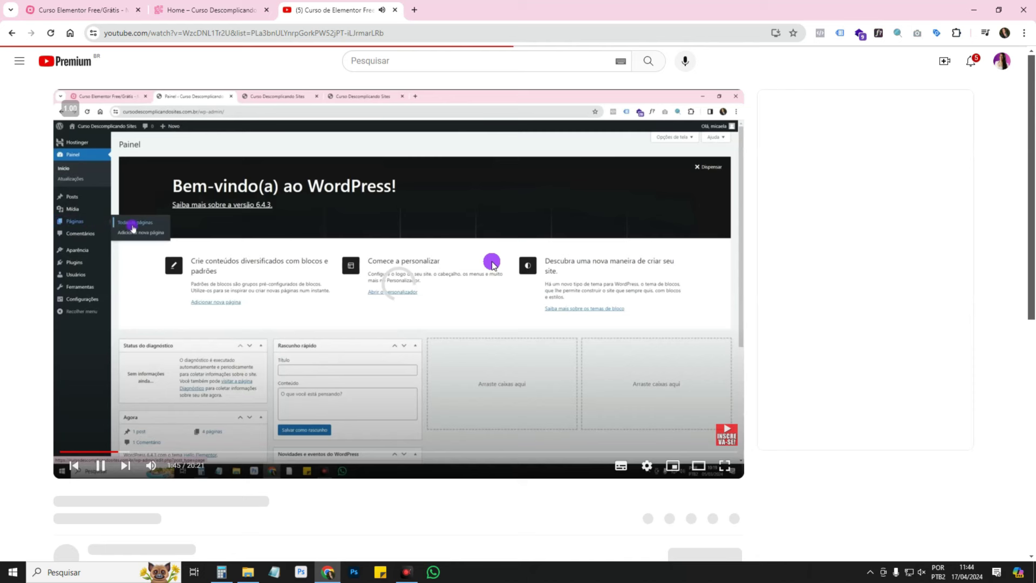
left_click(491, 263)
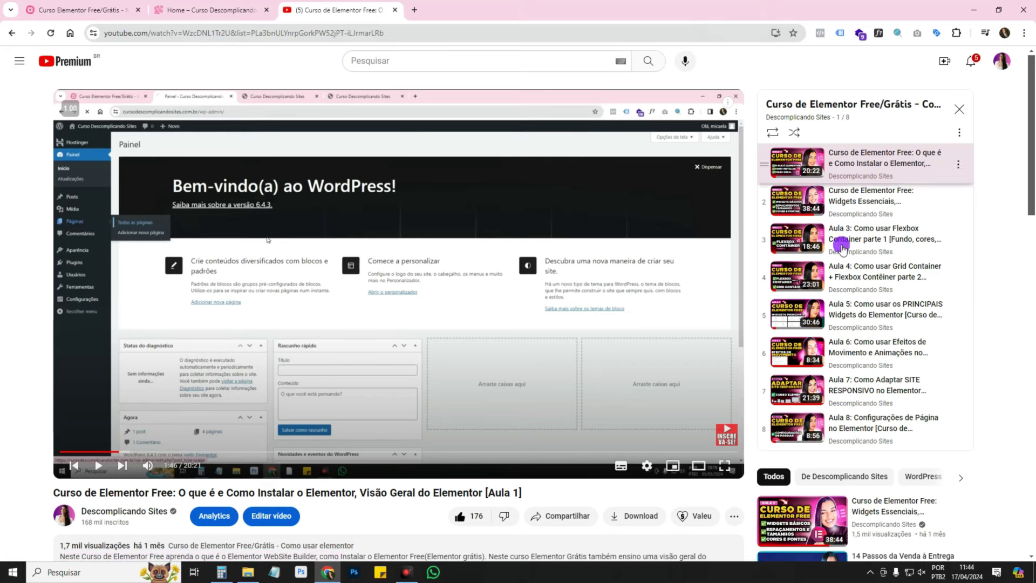
Return to the channel's playlists page, dismiss the mini player and close the YouTube page
left_click(11, 36)
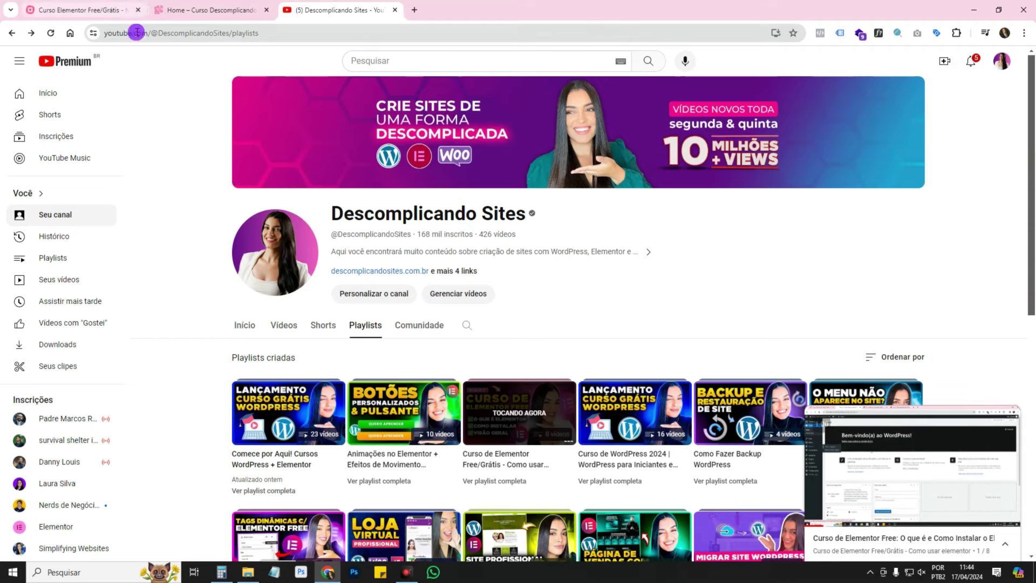
scroll(921, 308, "down", 2)
left_click(1011, 426)
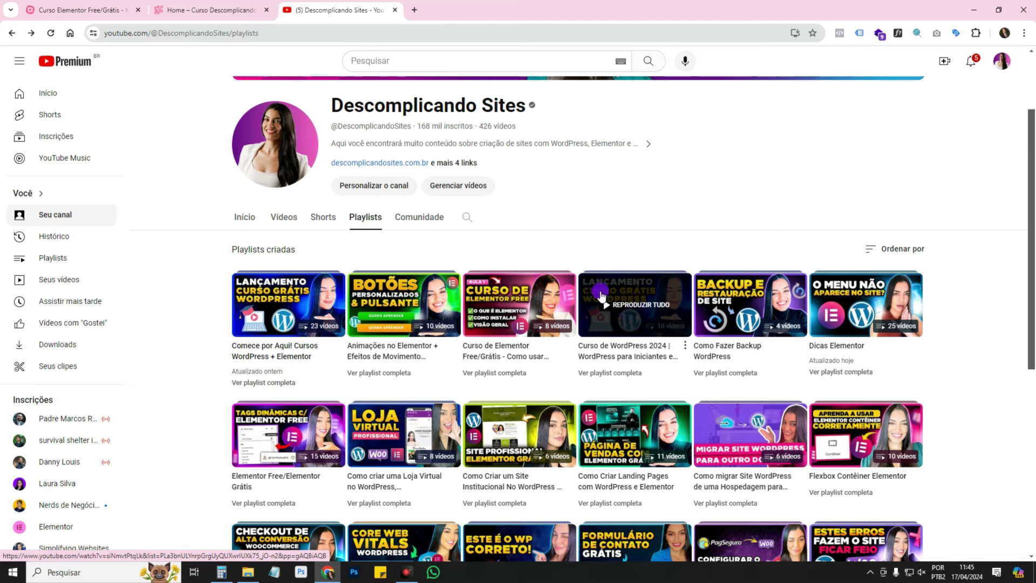
left_click(395, 9)
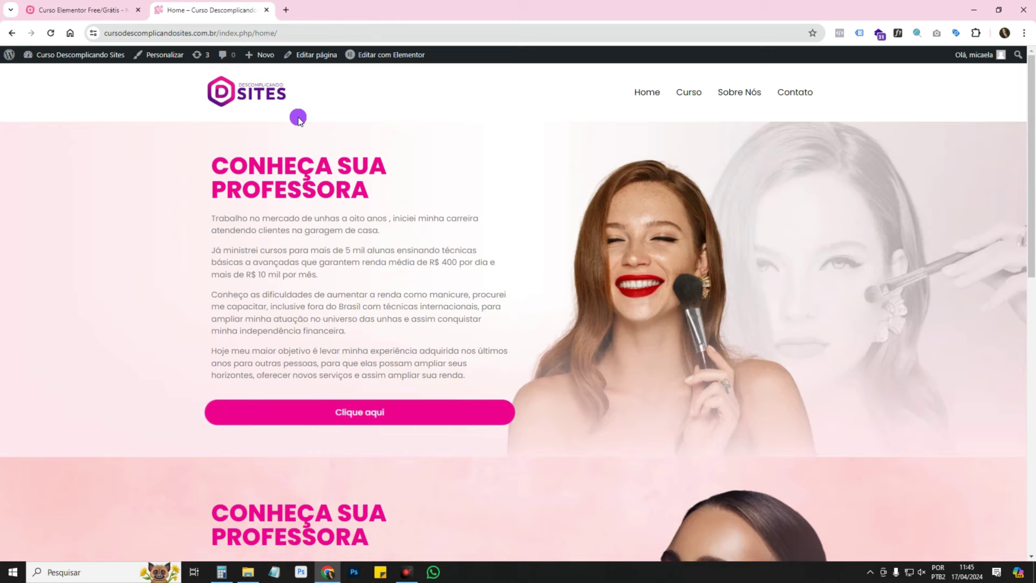
Go from the site's home page to the WordPress dashboard and open Elementor's general settings
left_click(117, 15)
left_click(231, 19)
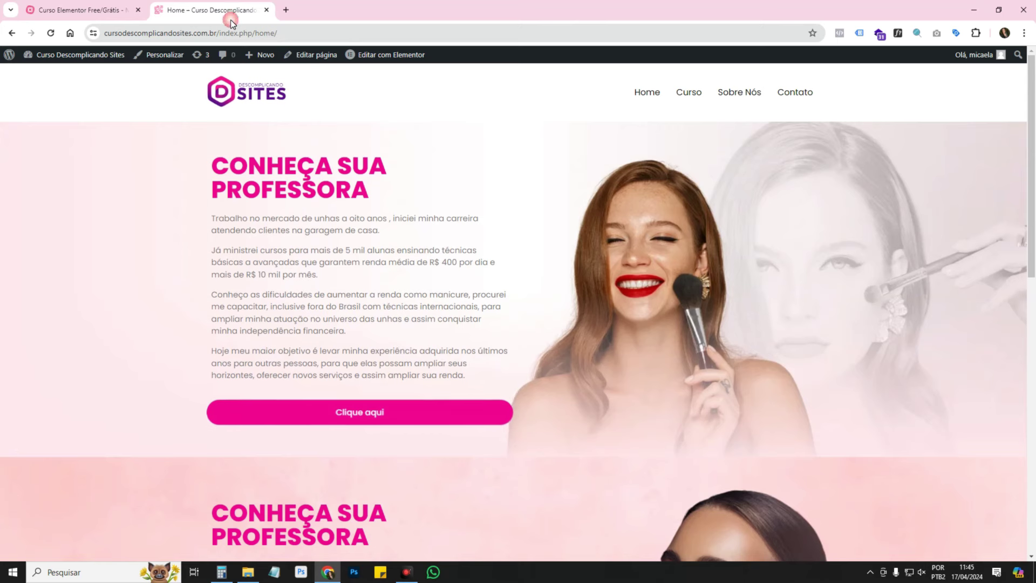
mouse_move(49, 55)
left_click(29, 71)
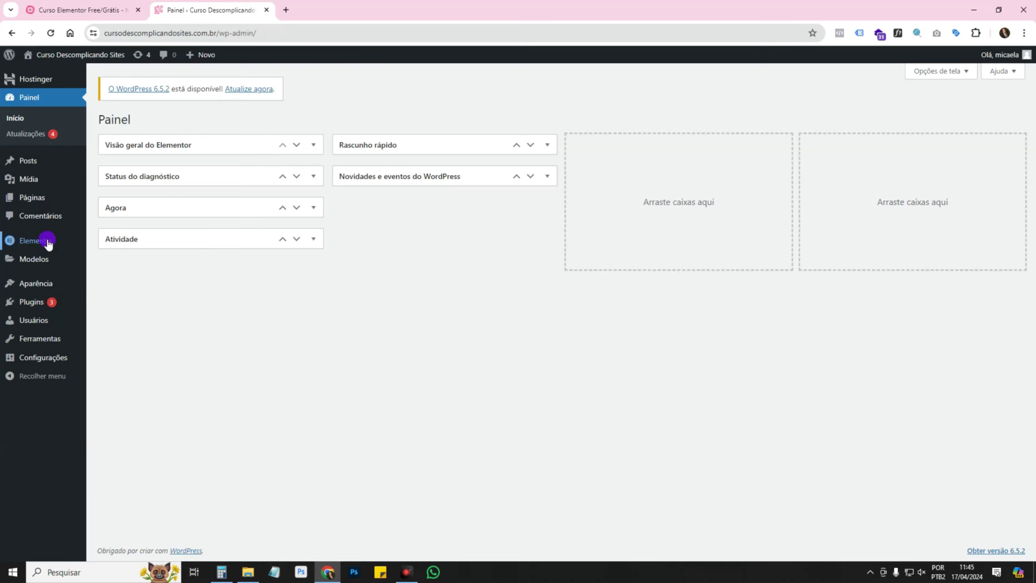
mouse_move(45, 242)
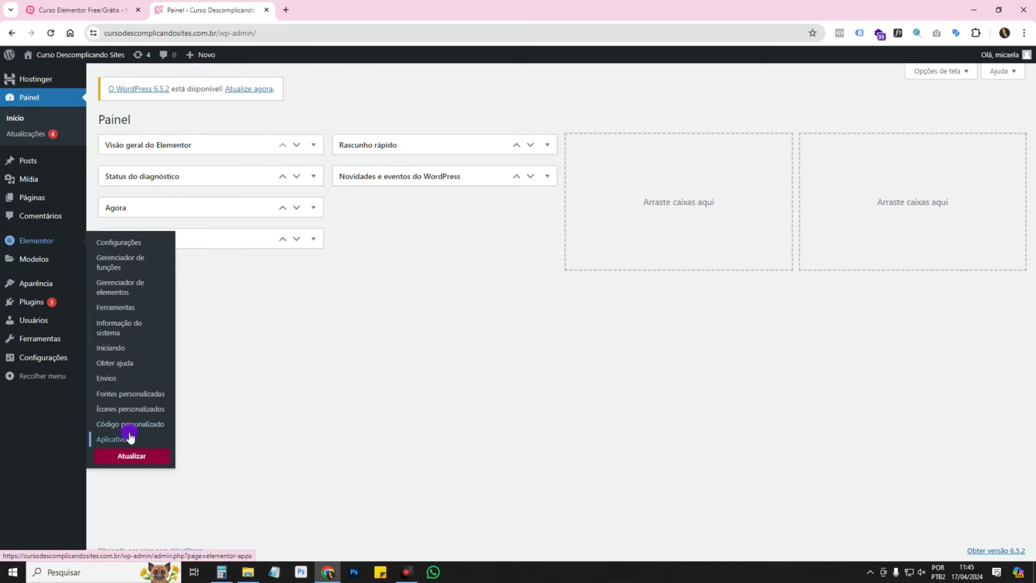
left_click(123, 242)
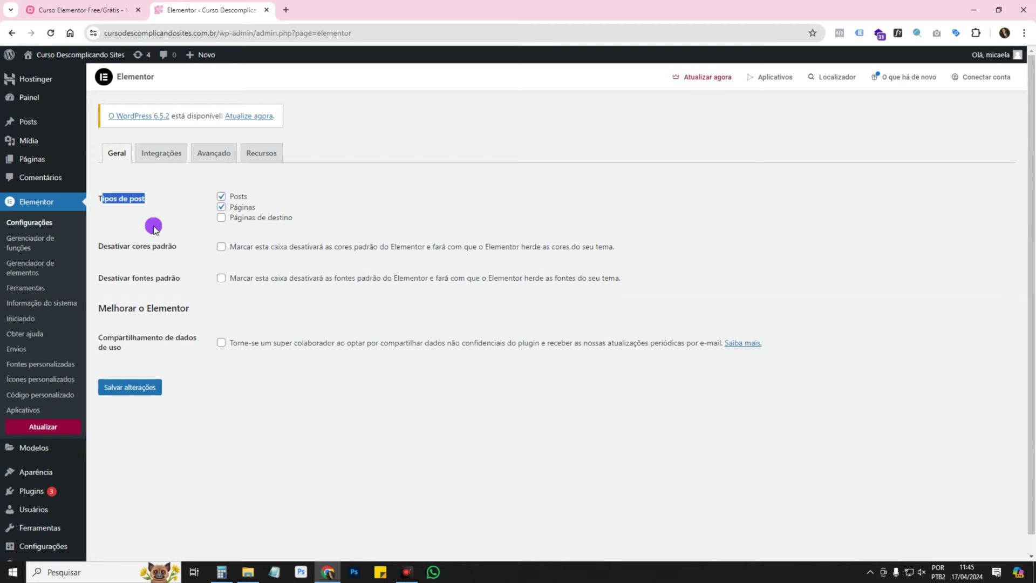
Collapse Aula 10 and expand Aula 9 in the MindMeister course map to check its topic, and return to the Elementor settings
left_click(141, 194)
left_click(78, 10)
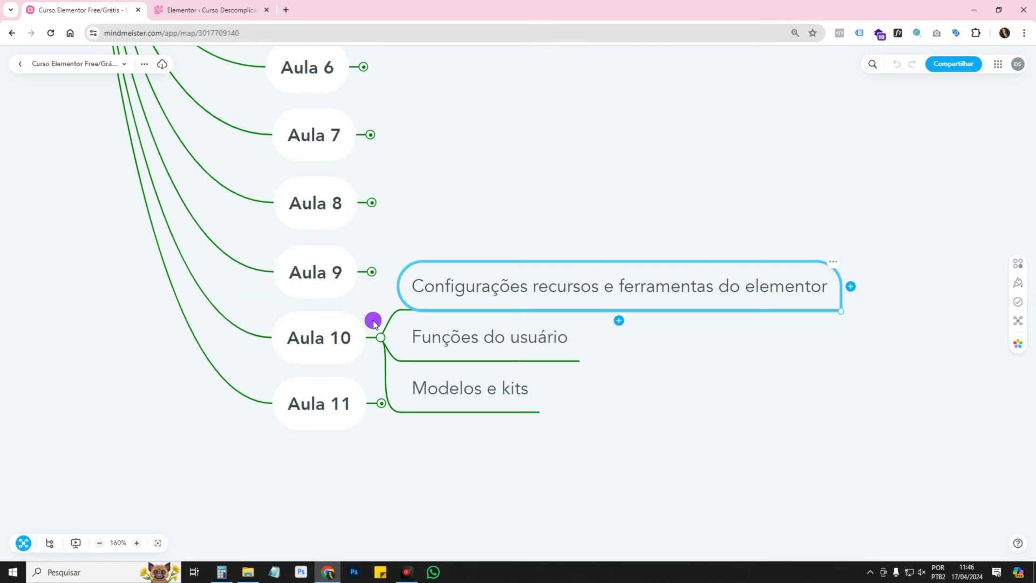
left_click(381, 337)
left_click(372, 271)
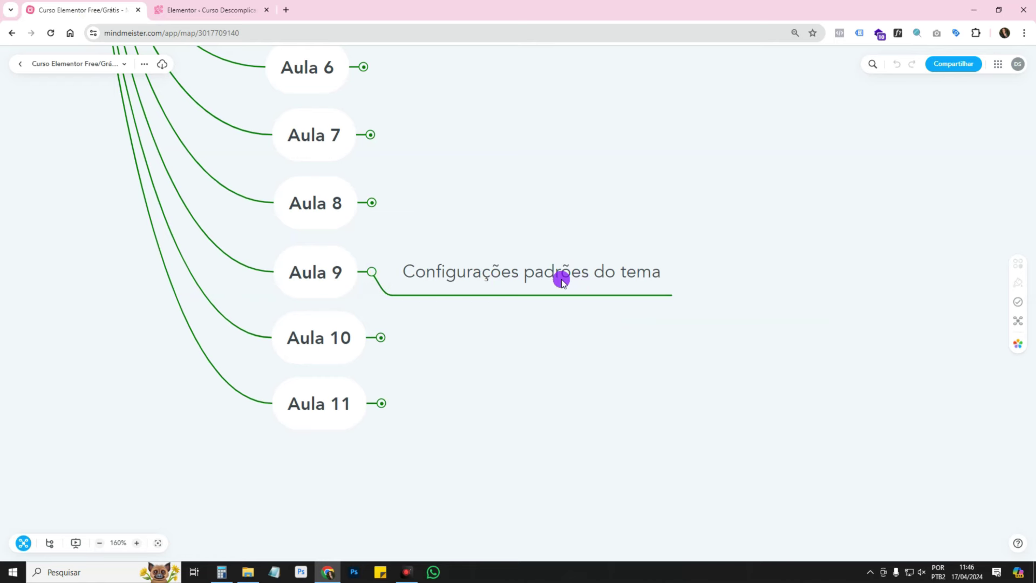
left_click(224, 12)
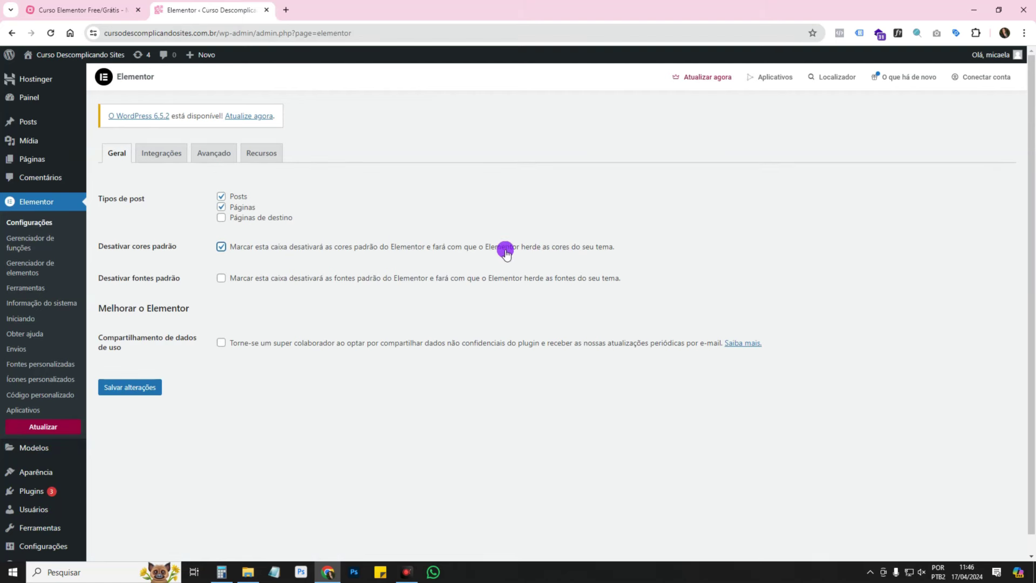
Review the options for disabling Elementor's default colors and fonts, and leave Desativar fontes padrão unchecked
left_click_drag(501, 248, 567, 254)
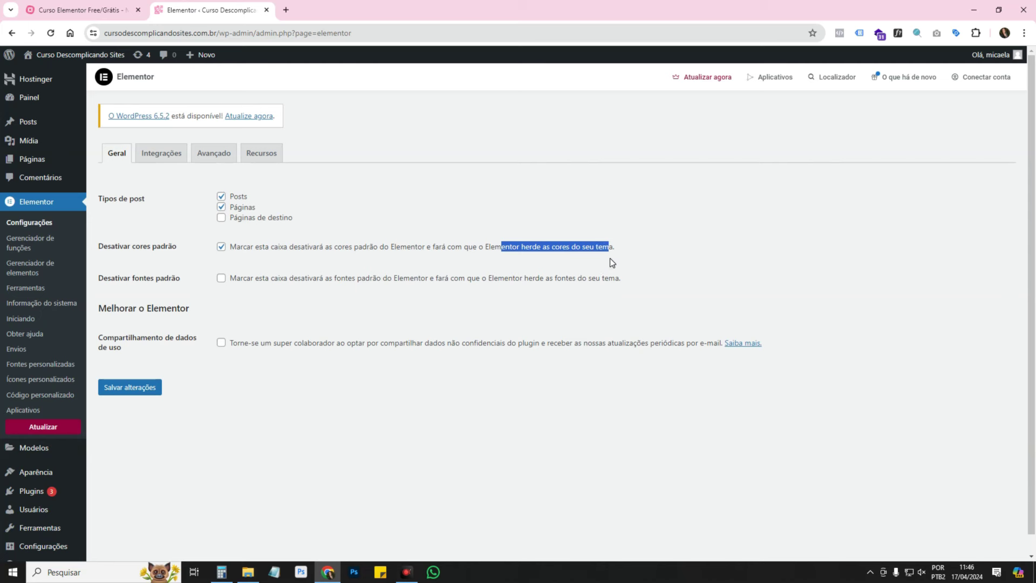
left_click_drag(253, 280, 489, 291)
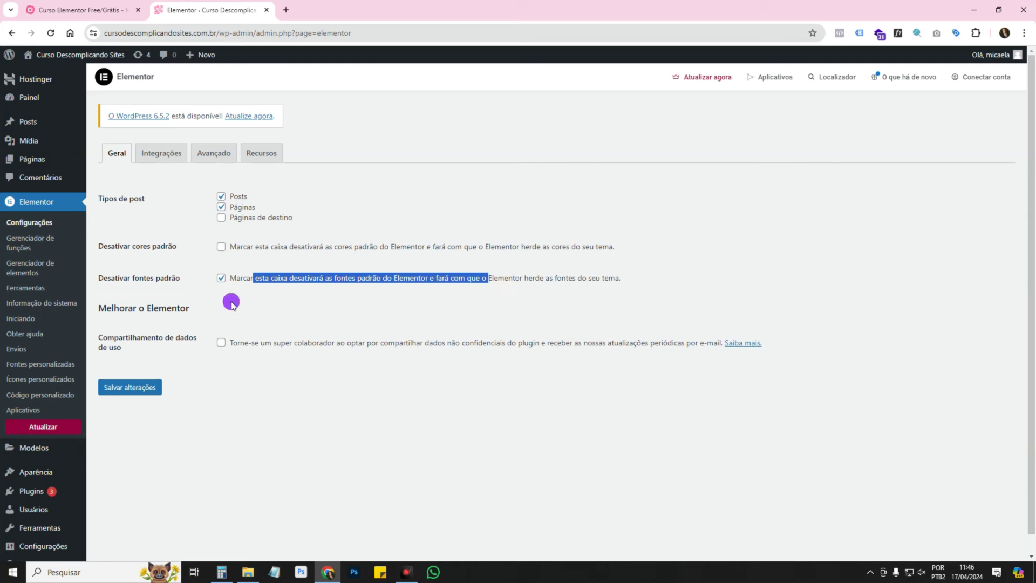
left_click(221, 278)
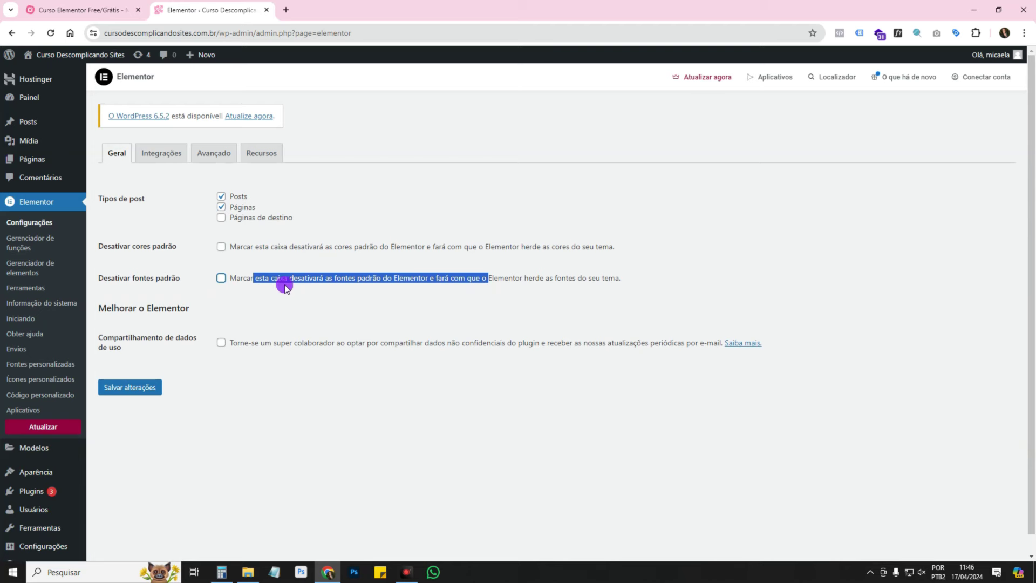
Look over Elementor's Integrações and Recursos settings and return to the Avançado settings
left_click(160, 153)
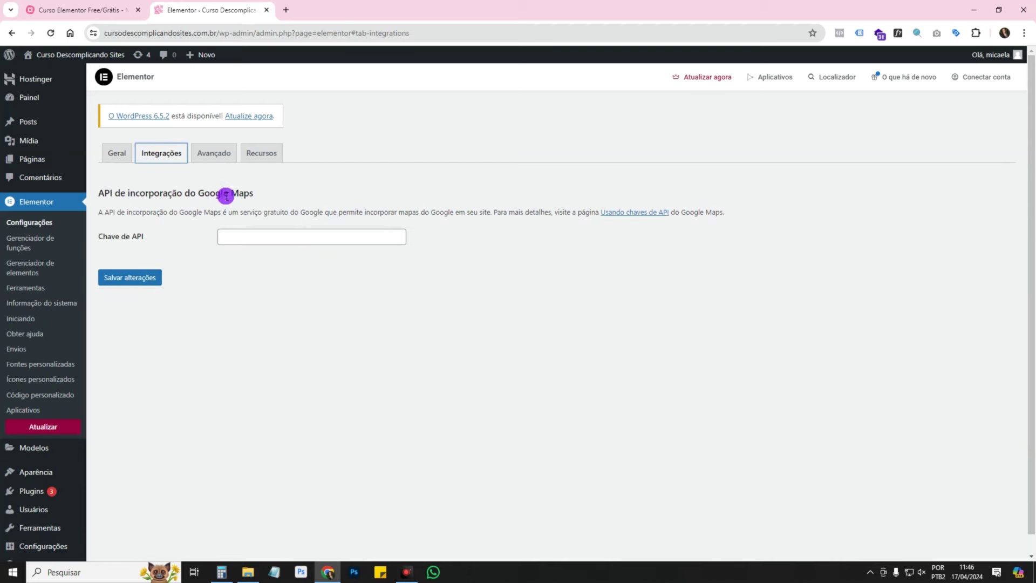
left_click(216, 155)
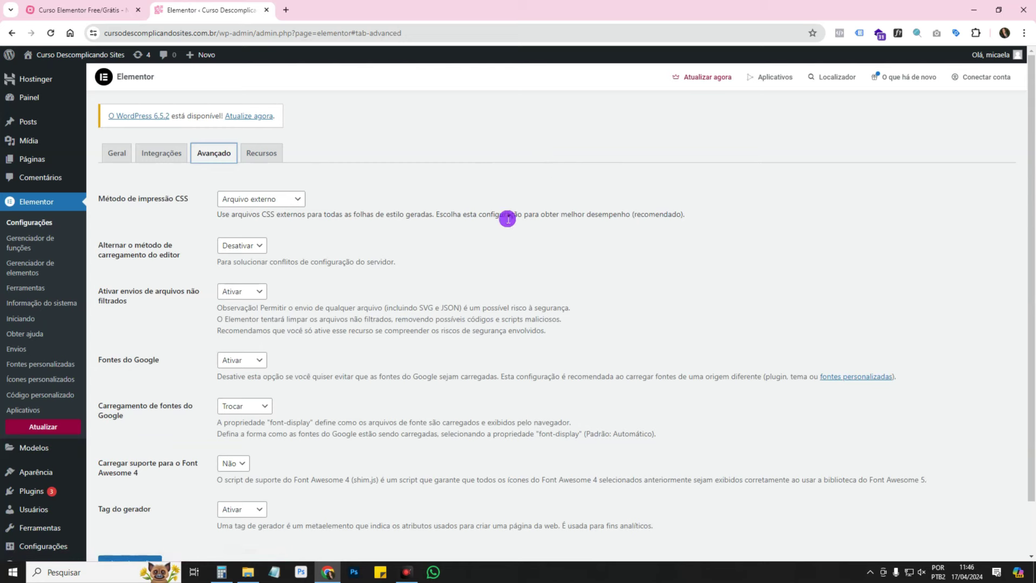
left_click(261, 155)
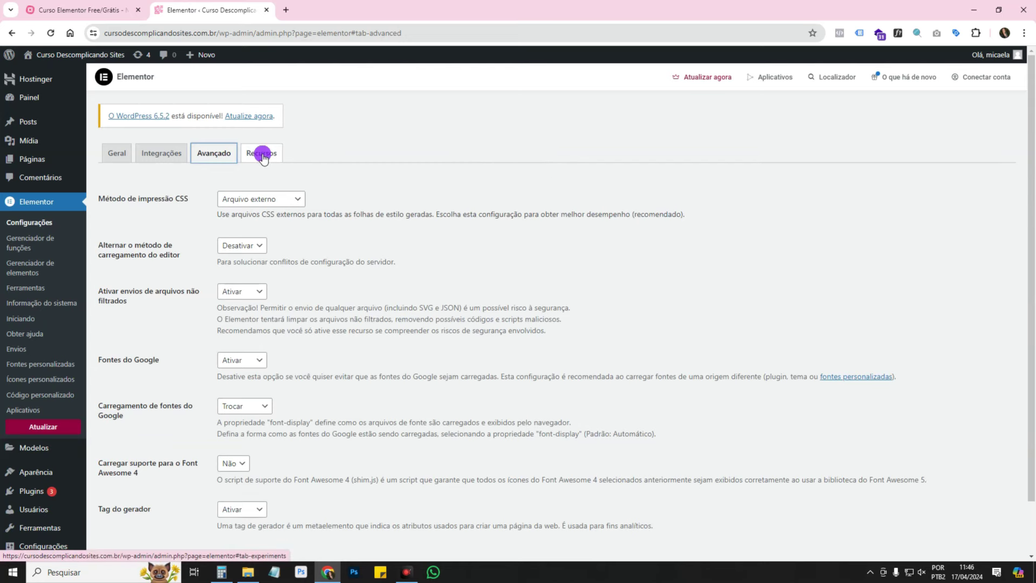
left_click(262, 155)
left_click(223, 159)
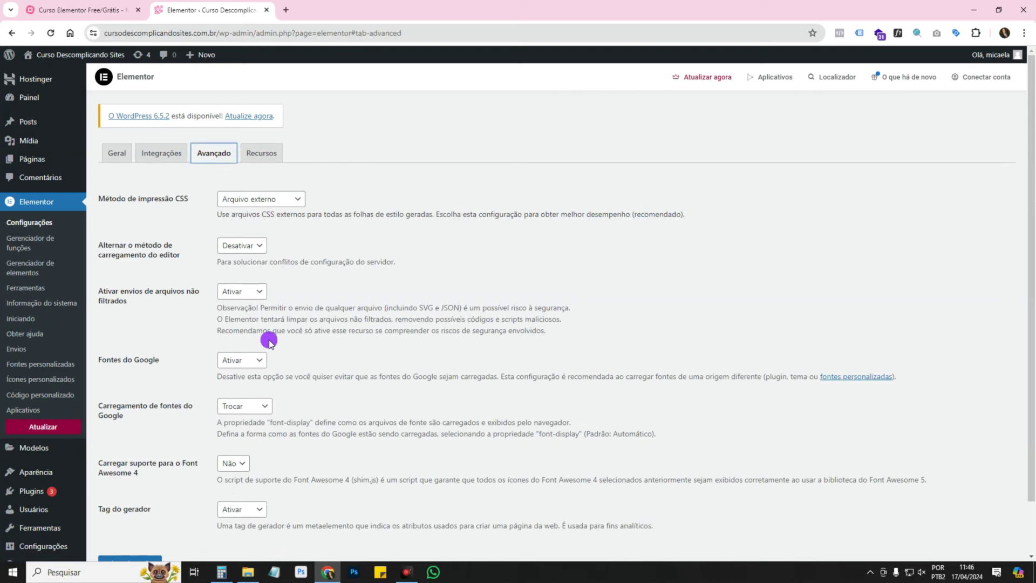
Set the CSS print method to Arquivo externo in the advanced settings
scroll(269, 341, "down", 1)
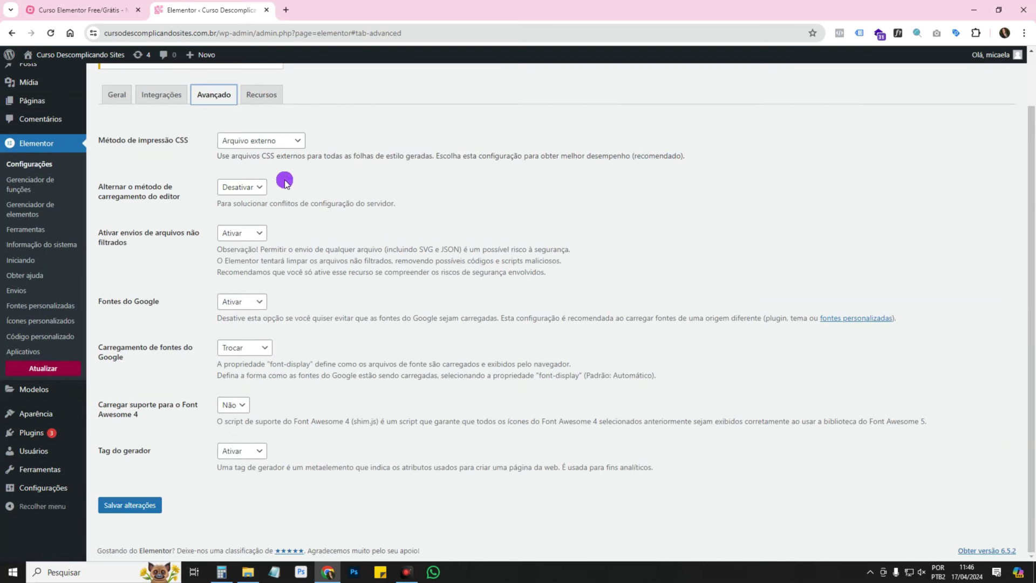
left_click(283, 142)
left_click(285, 147)
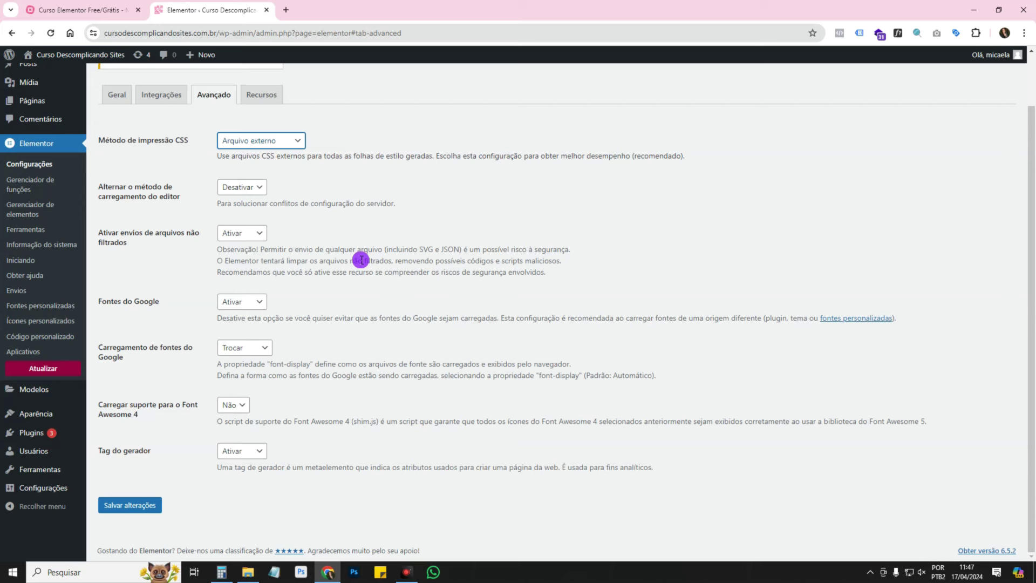
Set Fontes do Google to Ativar and the Google Fonts loading method to Trocar
left_click(249, 302)
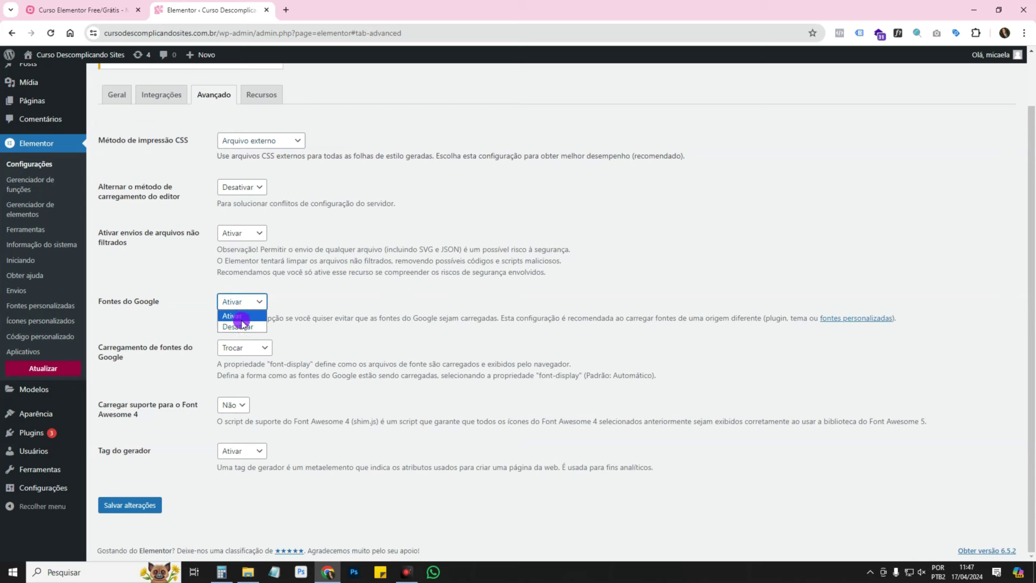
left_click(240, 317)
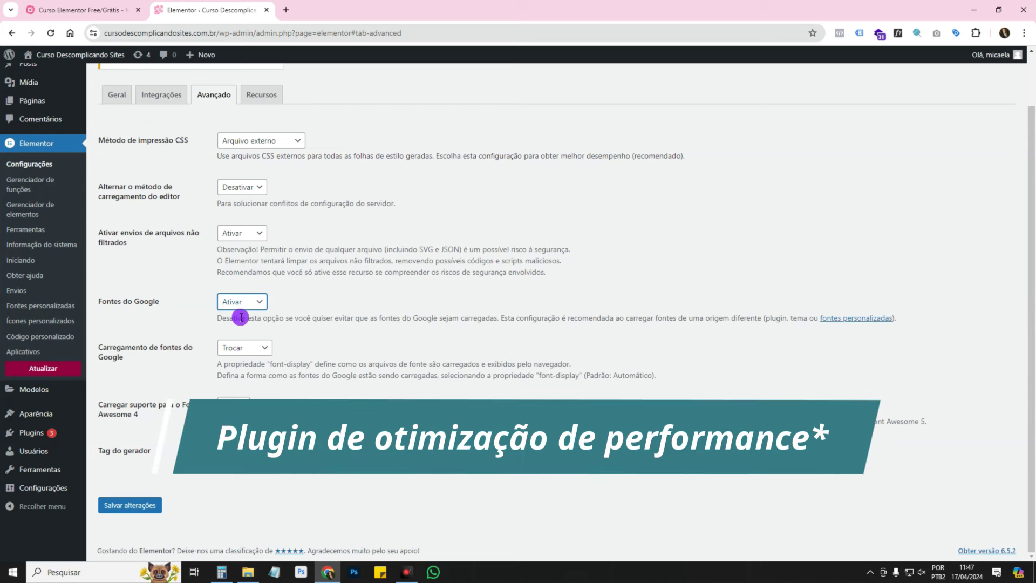
left_click(254, 349)
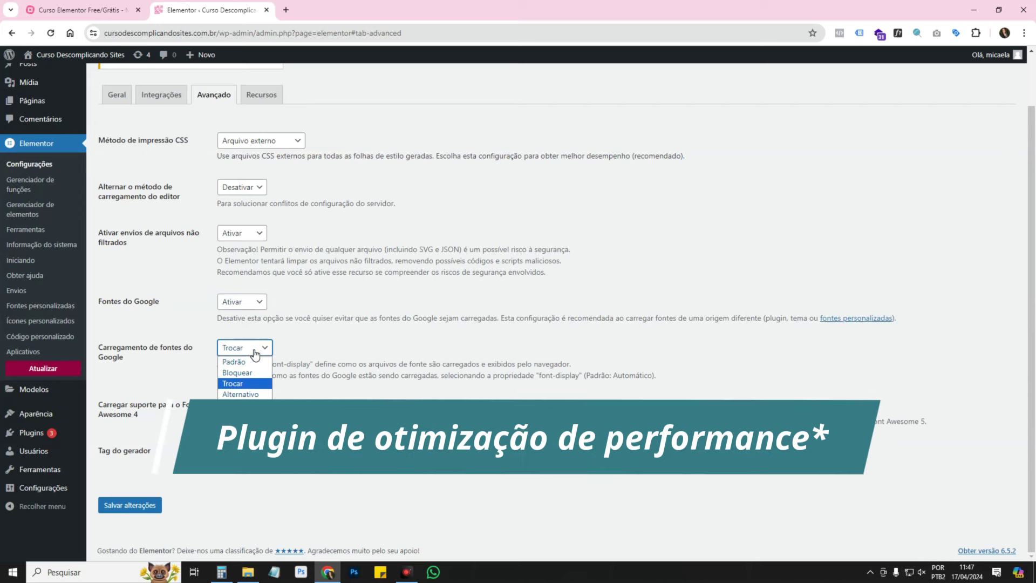
left_click(253, 384)
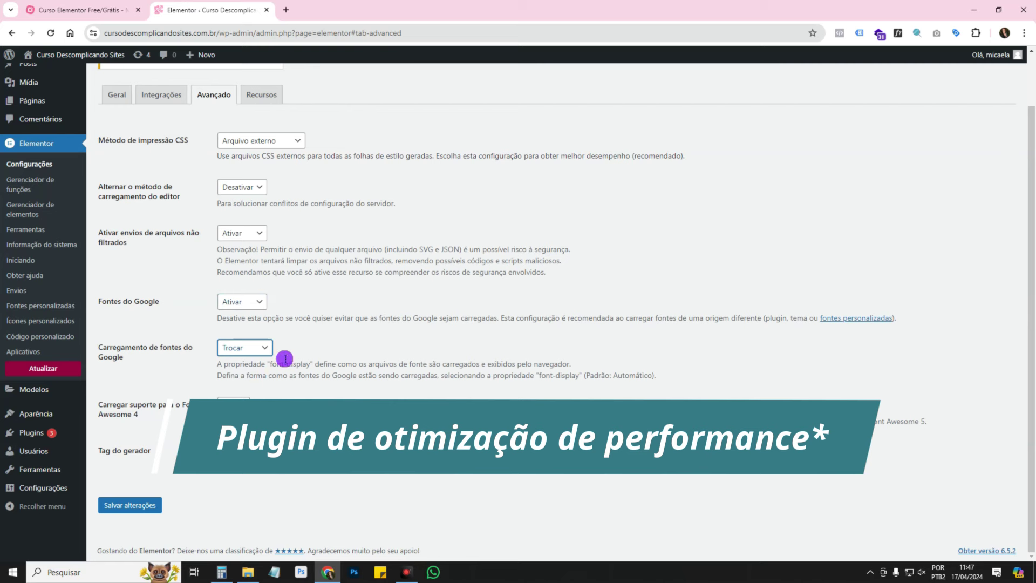
left_click(290, 356)
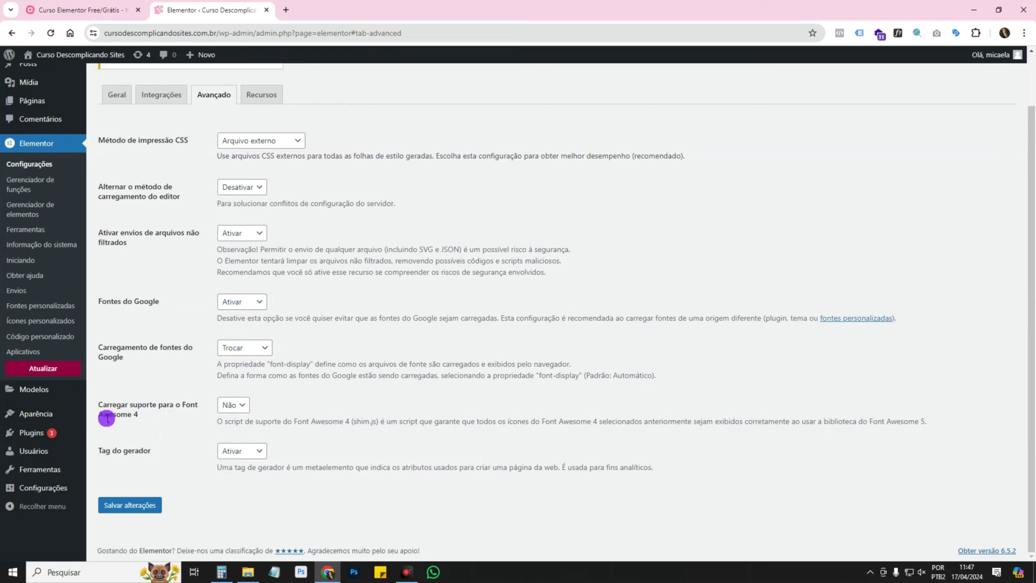
Set the option for loading Font Awesome 4 support to Não
left_click(242, 405)
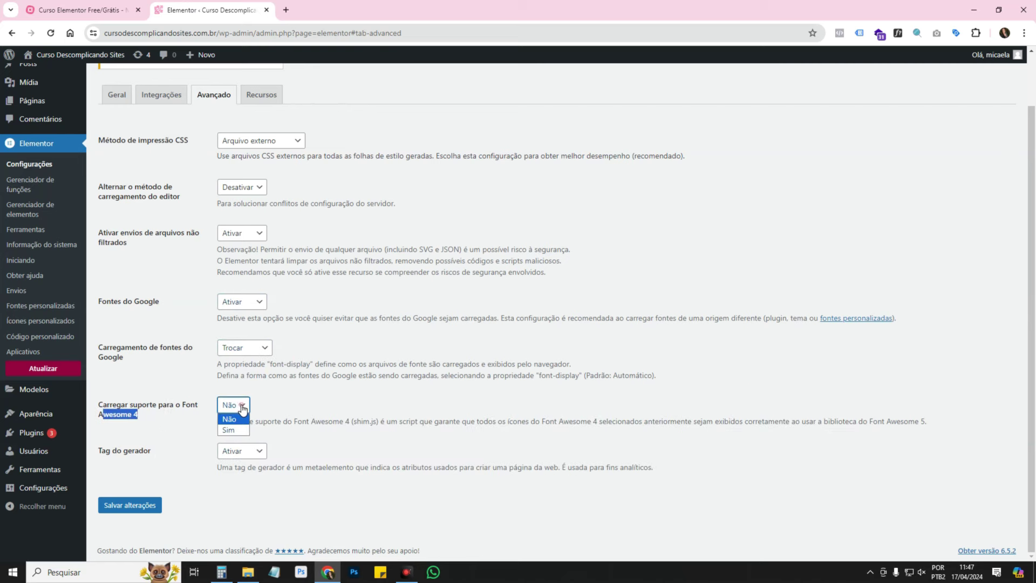
left_click(228, 419)
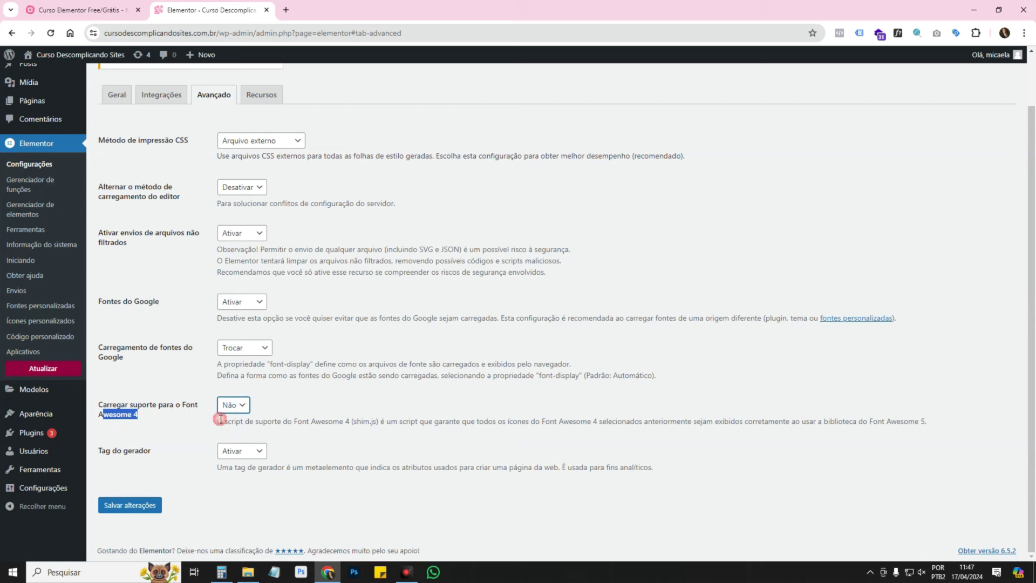
left_click(117, 411)
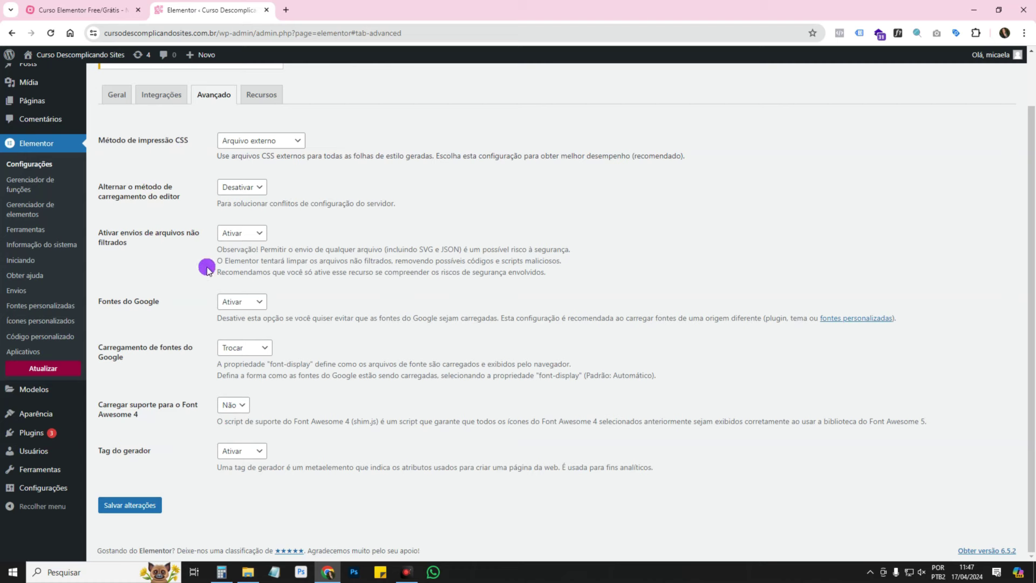
Open Elementor's Recursos settings and examine the ongoing experiments and stable features, including their status labels
left_click(265, 97)
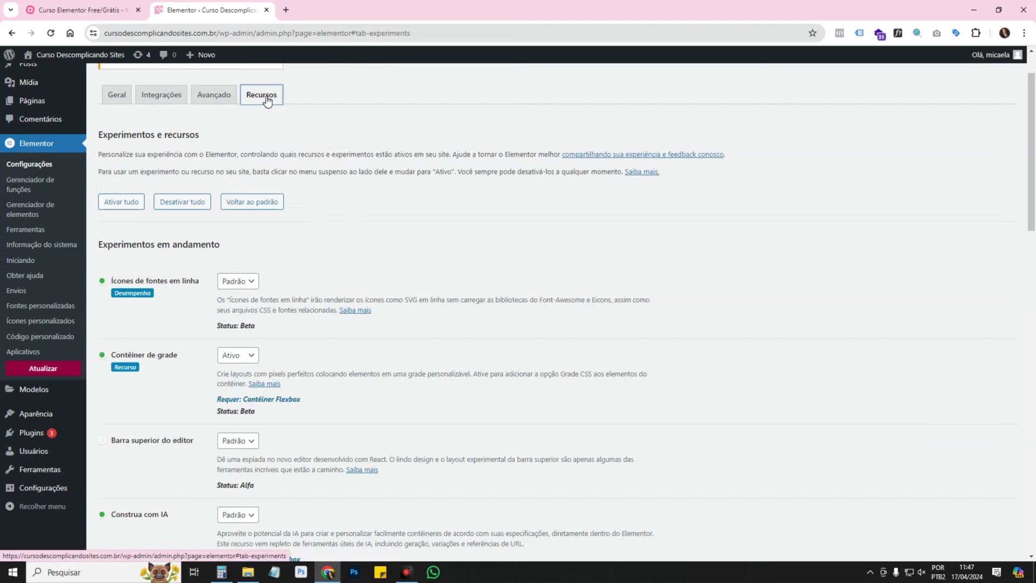
scroll(436, 212, "down", 2)
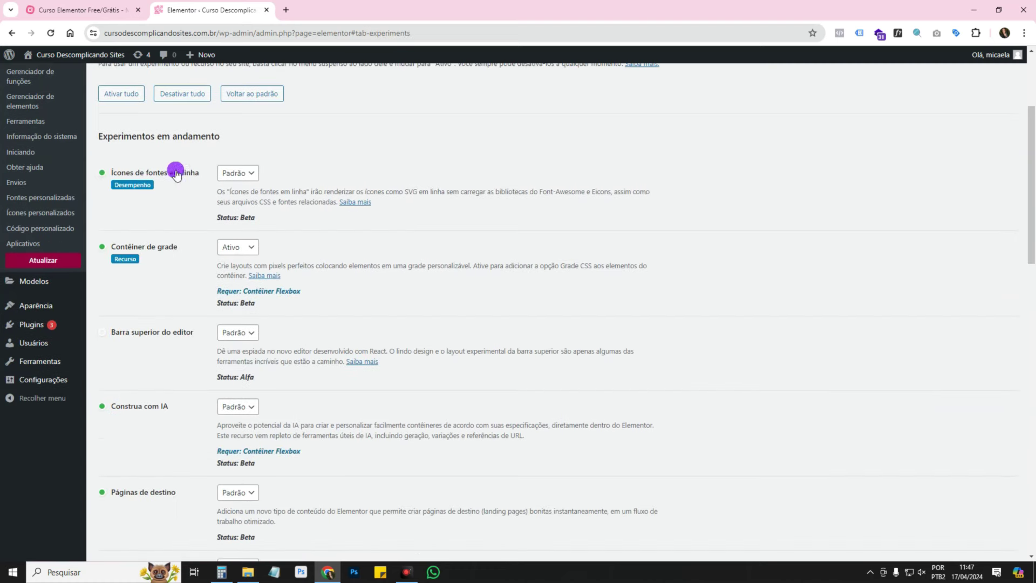
scroll(181, 351, "down", 6)
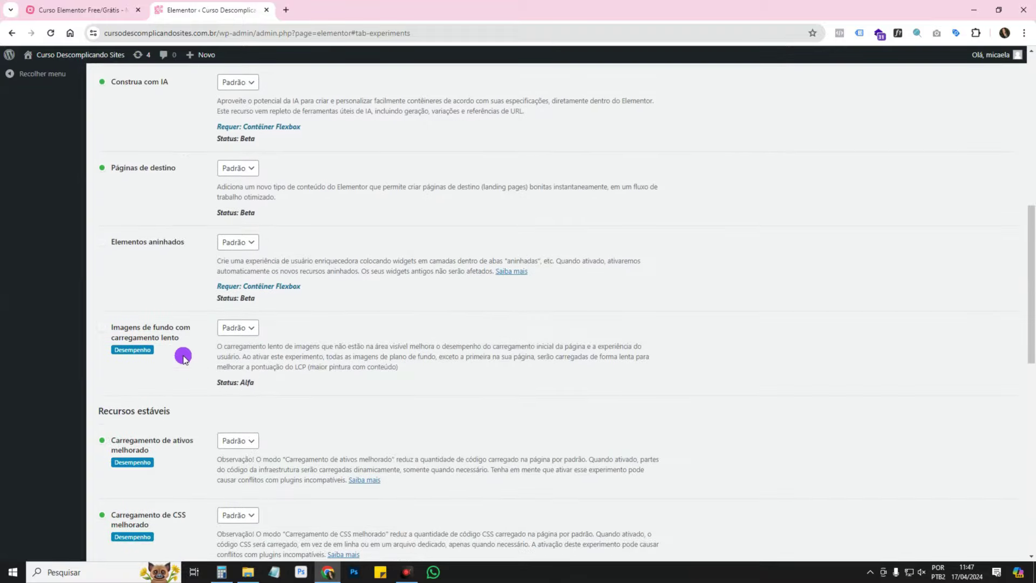
scroll(181, 351, "up", 10)
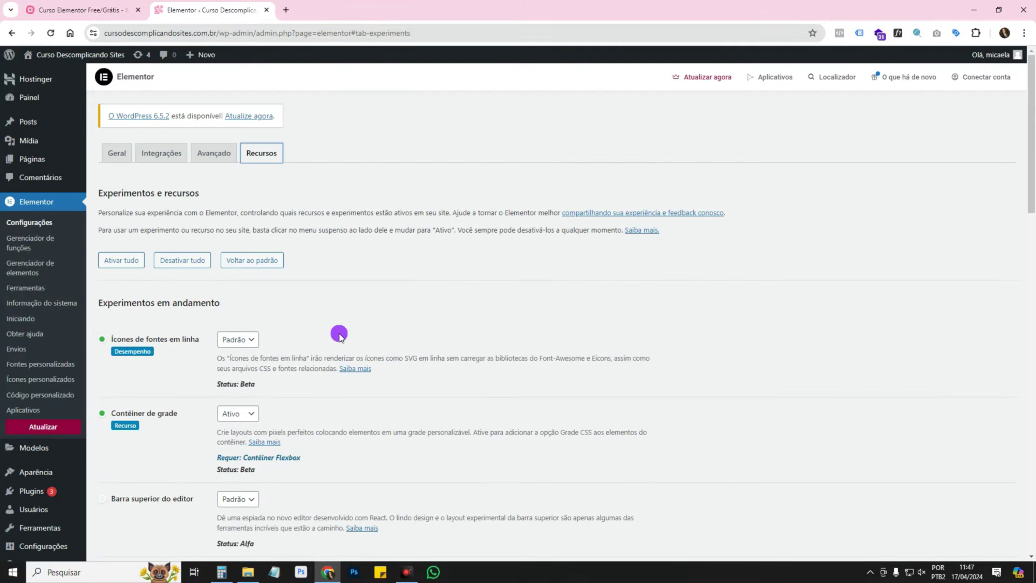
scroll(338, 335, "down", 2)
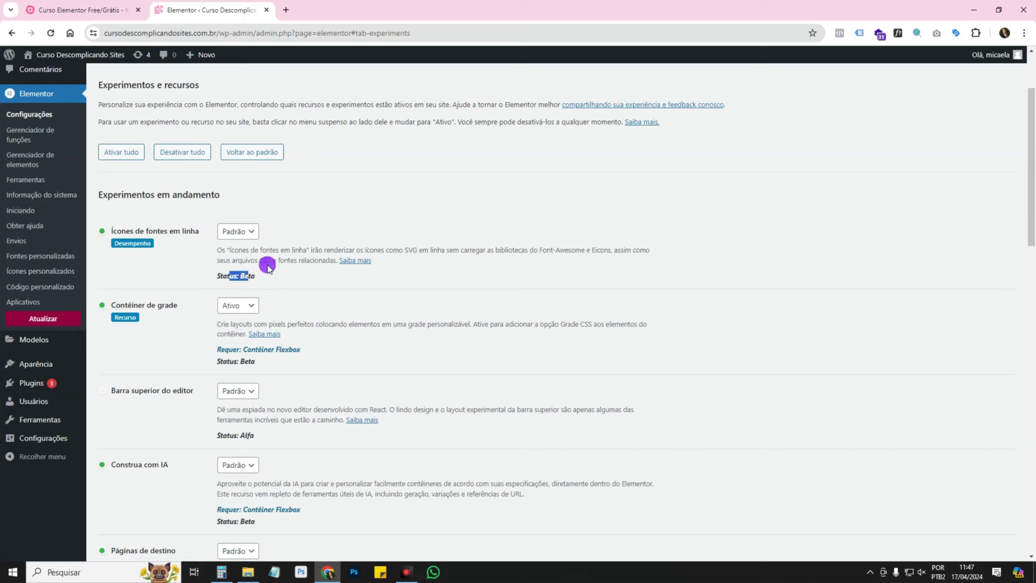
Review the Ícones de fontes em linha experiment, leaving it at Padrão, and find the Contêiner de grade experiment
left_click(242, 276)
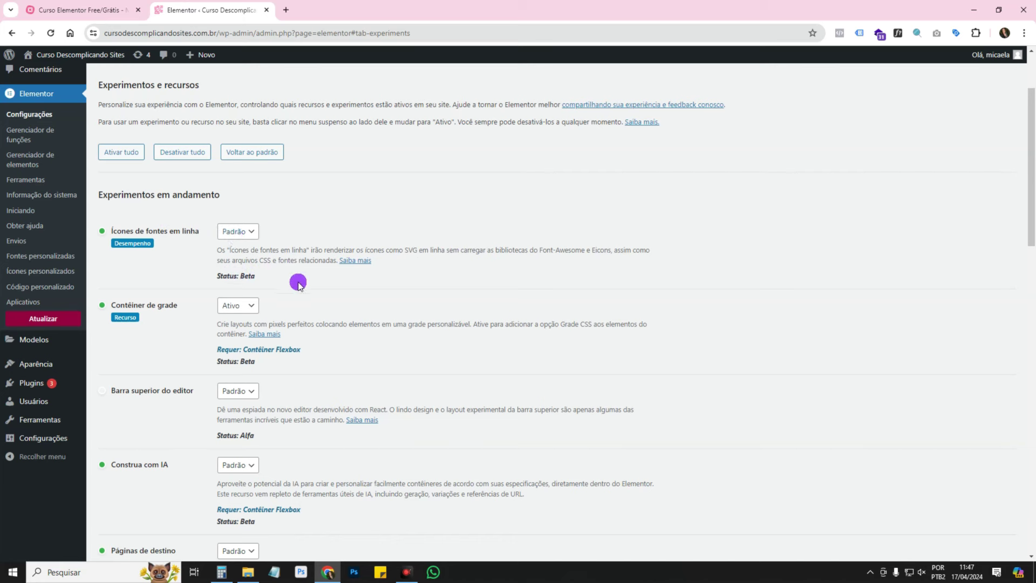
left_click(250, 232)
left_click(251, 238)
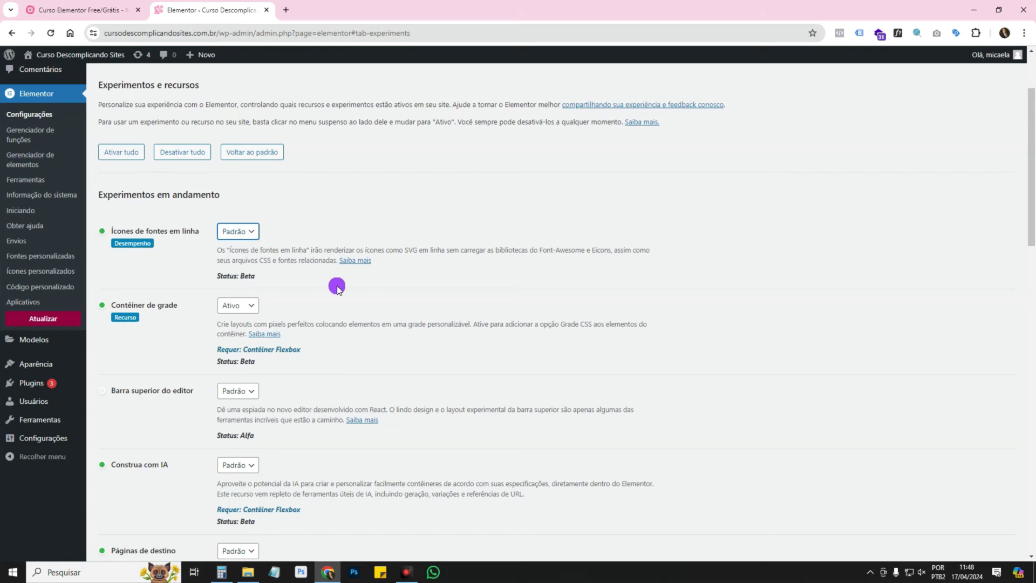
scroll(385, 312, "down", 7)
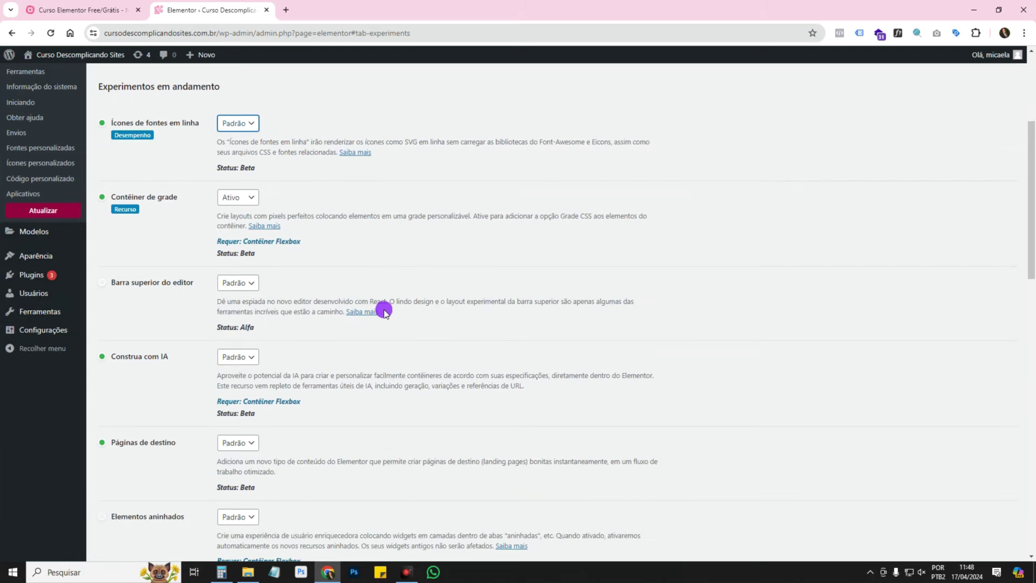
scroll(204, 289, "up", 8)
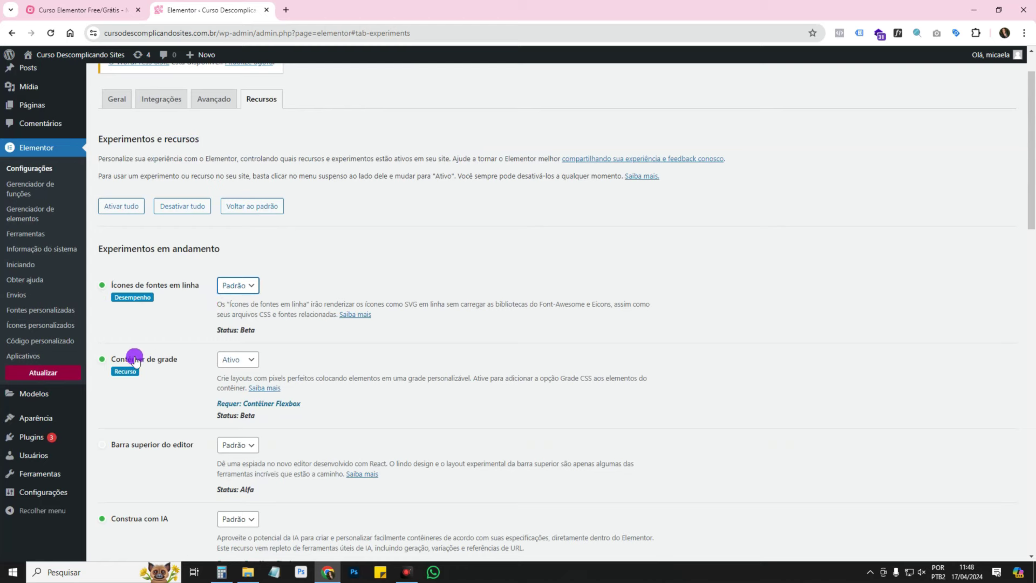
left_click_drag(116, 359, 180, 359)
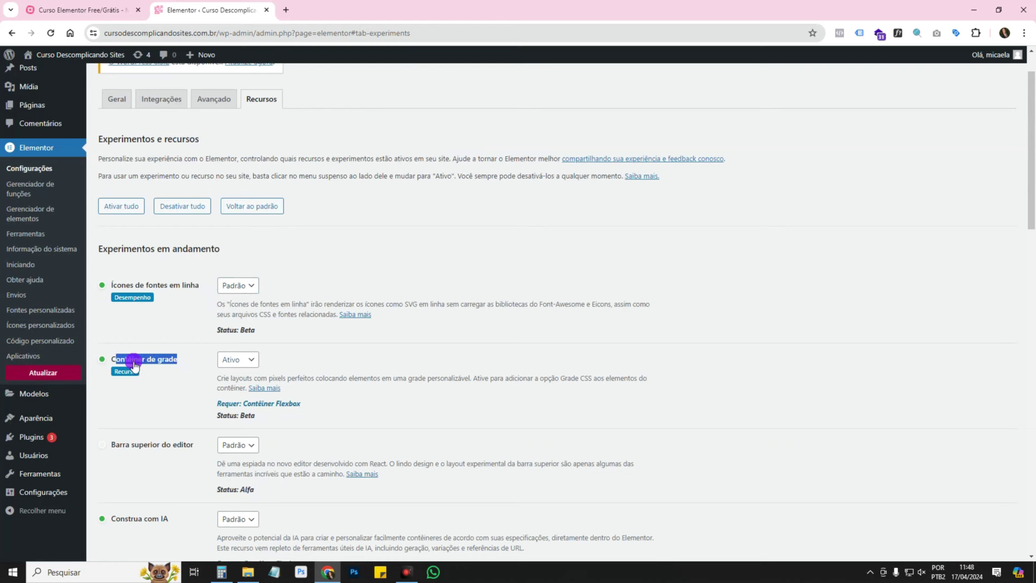
Open the site's home page in a new browser tab and edit it with Elementor
left_click(90, 17)
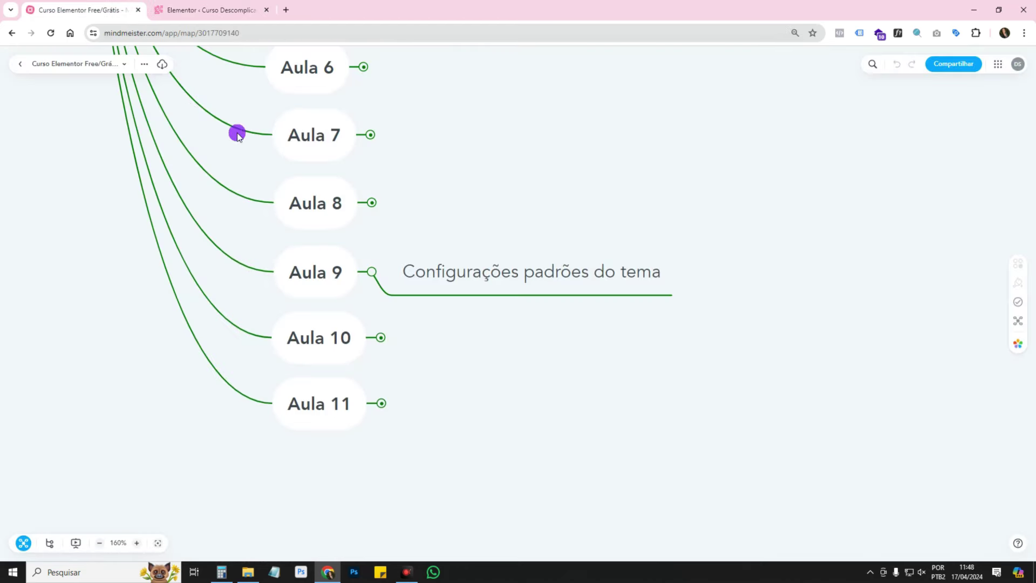
left_click(213, 16)
right_click(58, 72)
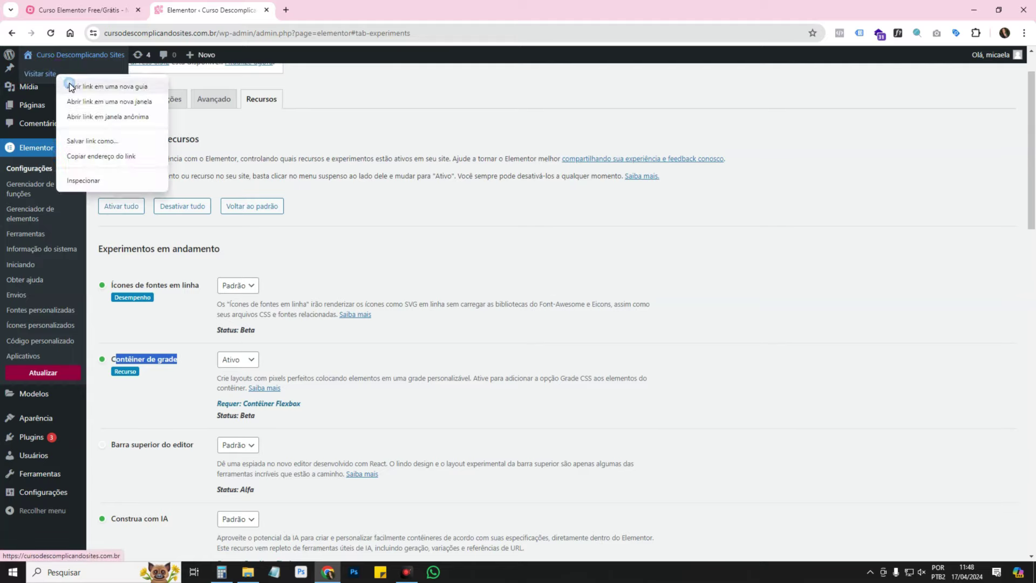
left_click(69, 83)
left_click(303, 12)
left_click(378, 63)
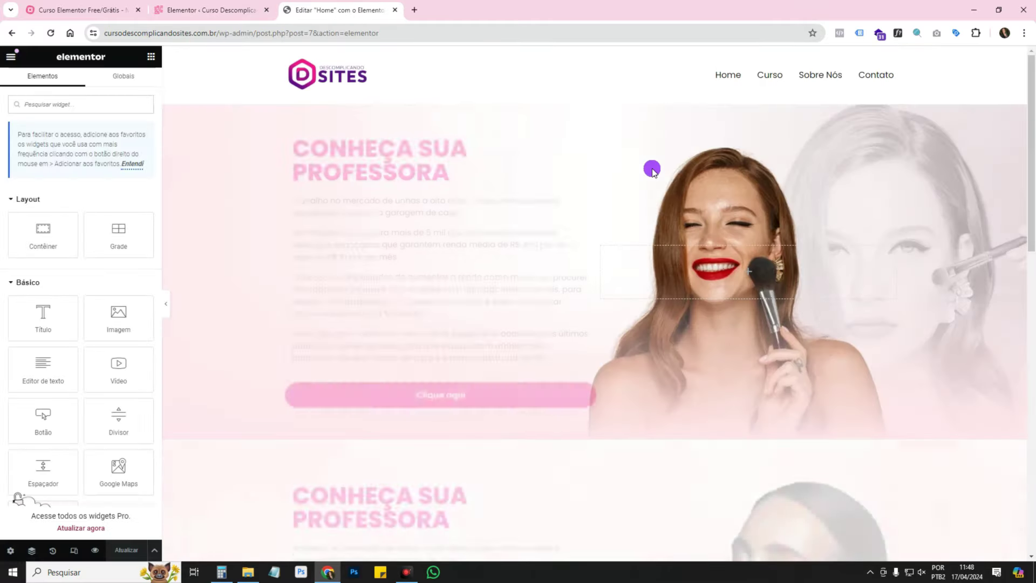
Select the container holding the four cards on the Home page and inspect its container layout options
scroll(652, 167, "down", 10)
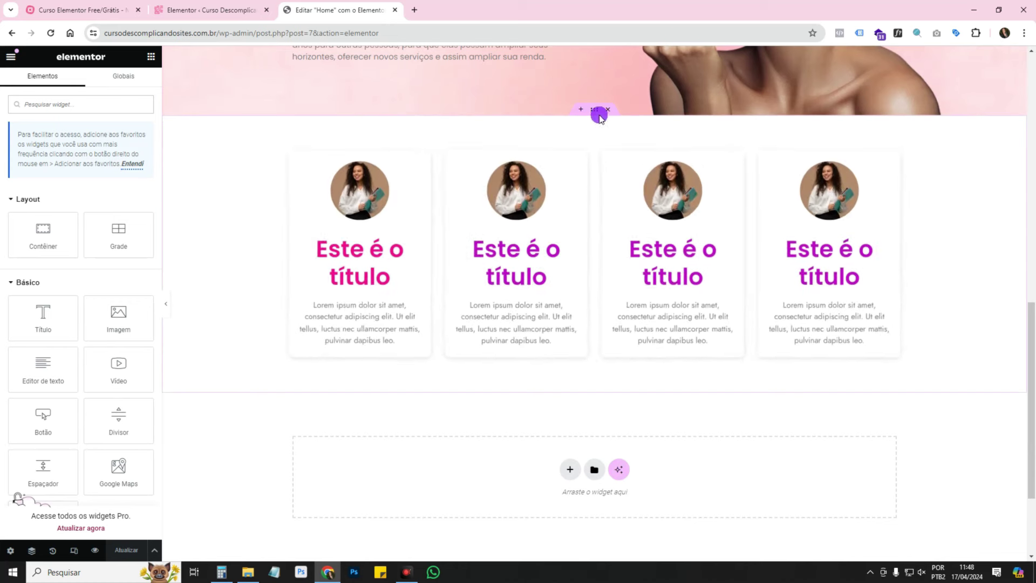
left_click(595, 109)
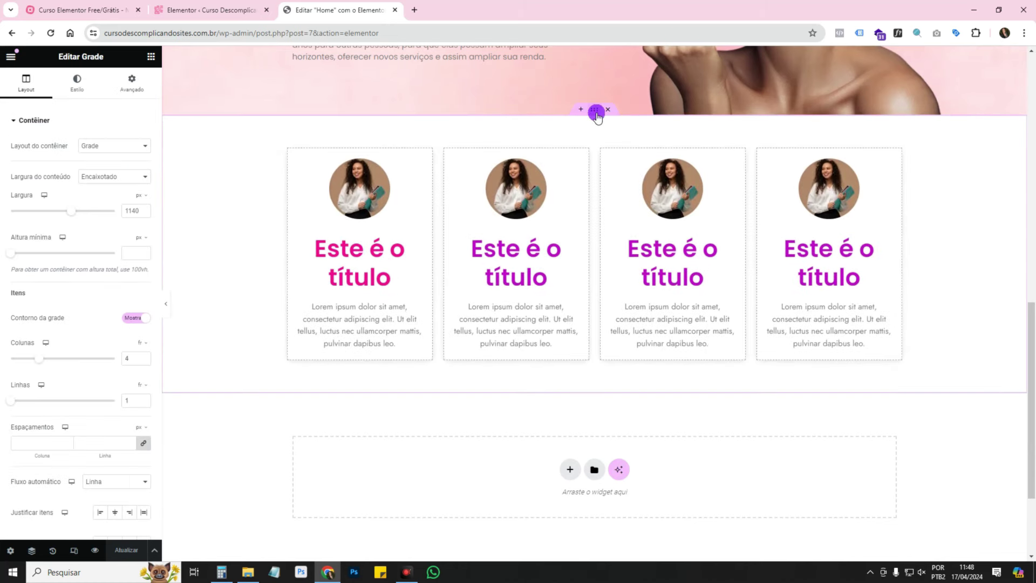
left_click(99, 147)
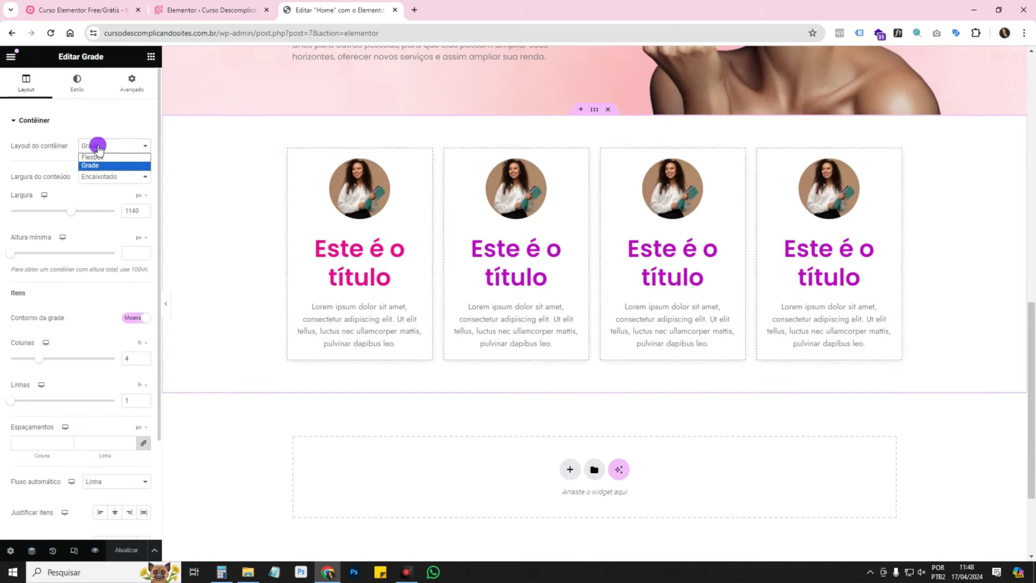
left_click(98, 149)
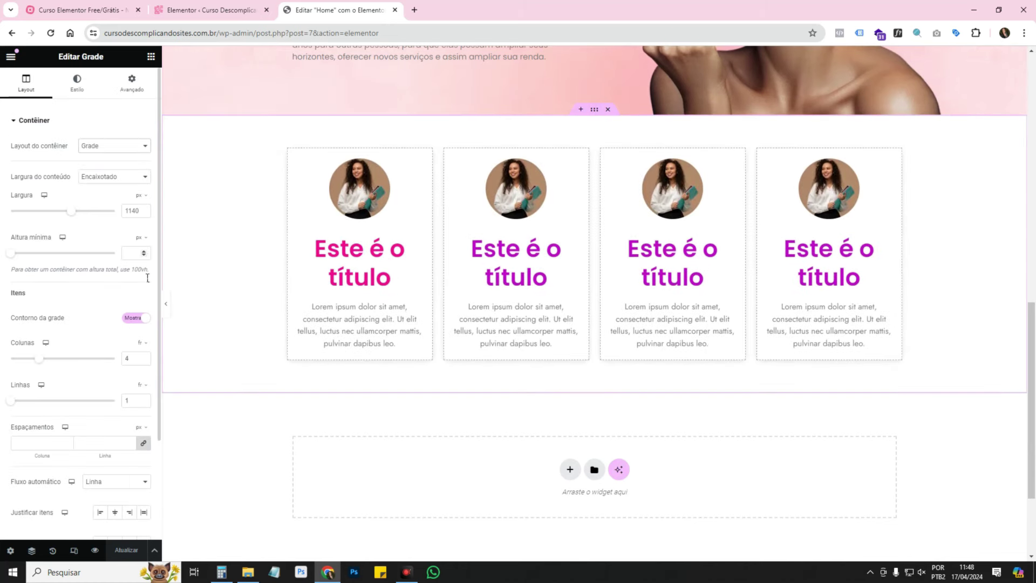
Try 5 and 3 columns on the card grid container, ending back at 4 columns
left_click(143, 356)
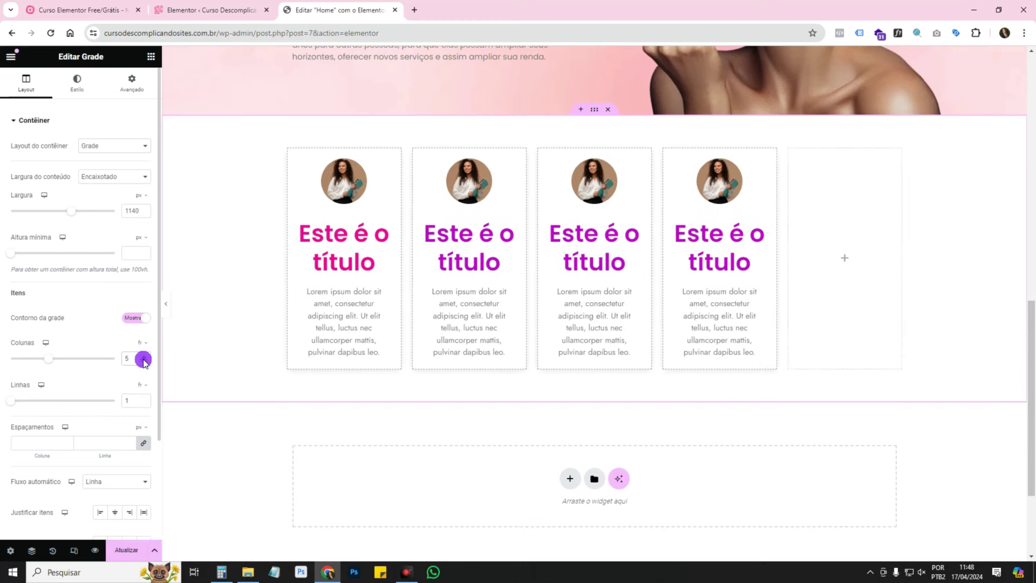
left_click(144, 362)
left_click(144, 362)
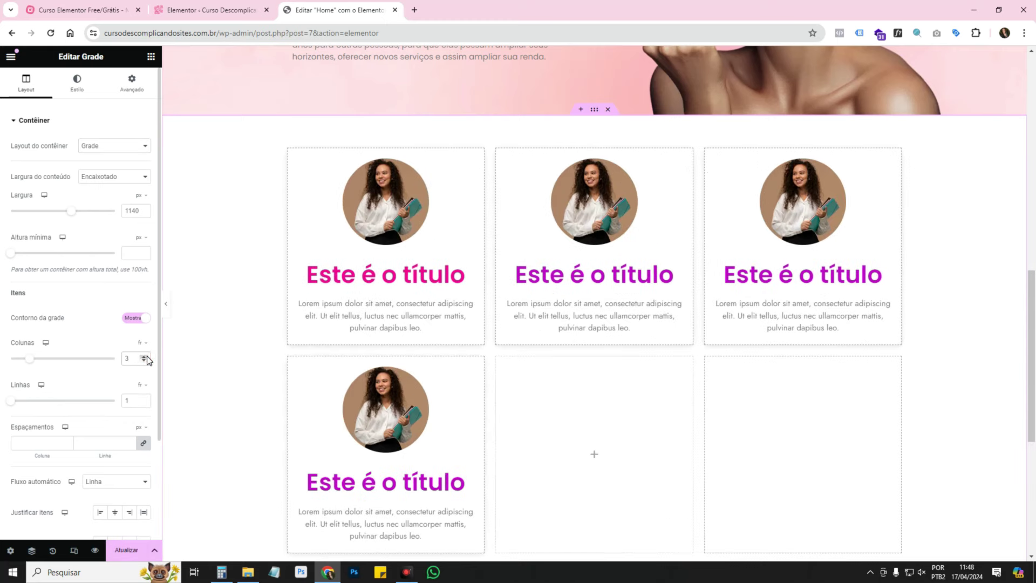
left_click(144, 357)
Try the Flexbox layout on the card container and set its layout back to Grade
left_click(90, 147)
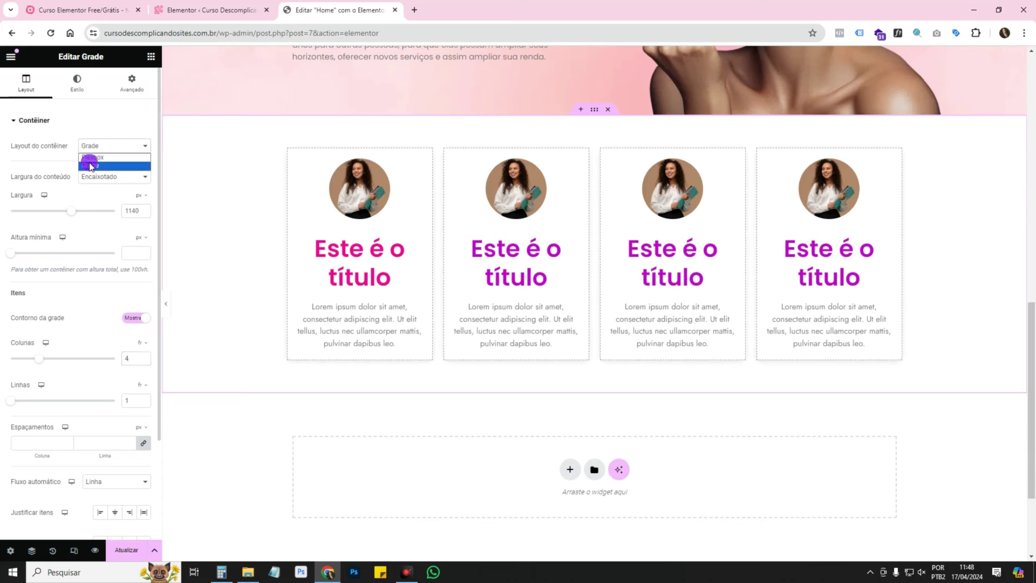
left_click(87, 158)
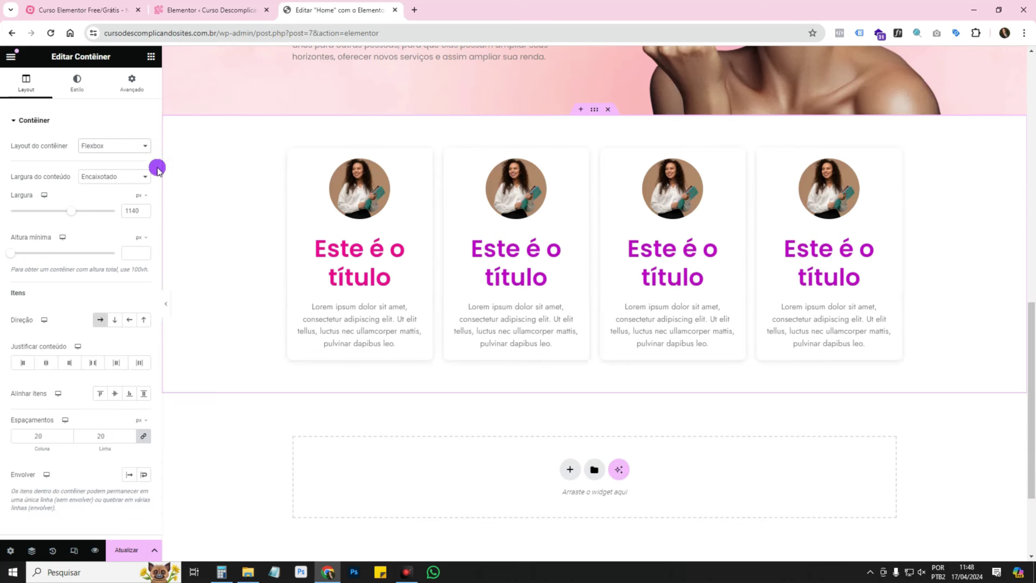
left_click(88, 147)
left_click(92, 165)
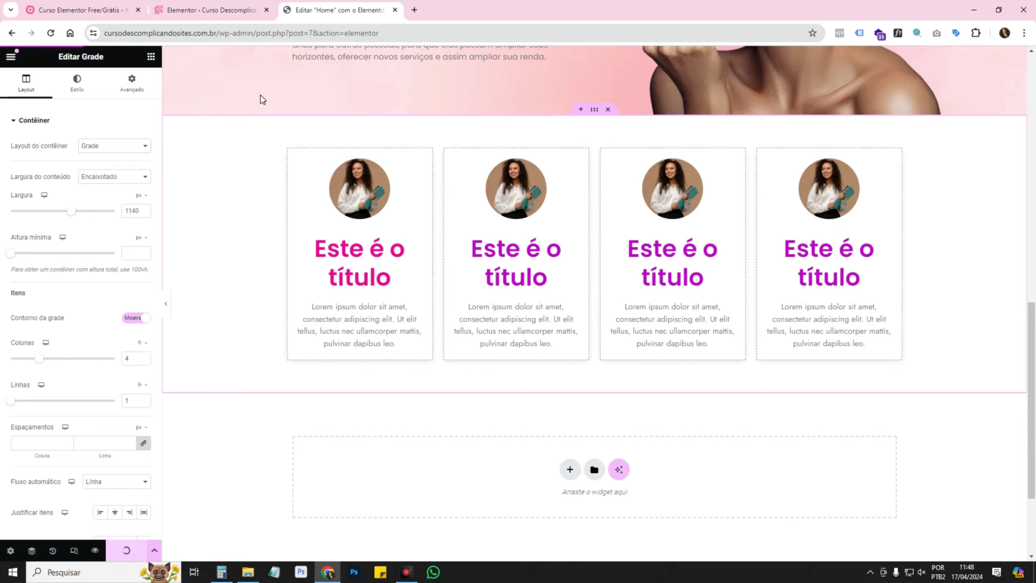
Review the Contêiner de grade experiment's setting in Recursos alongside the container layout options in the Home page editor
left_click(211, 10)
scroll(151, 265, "down", 1)
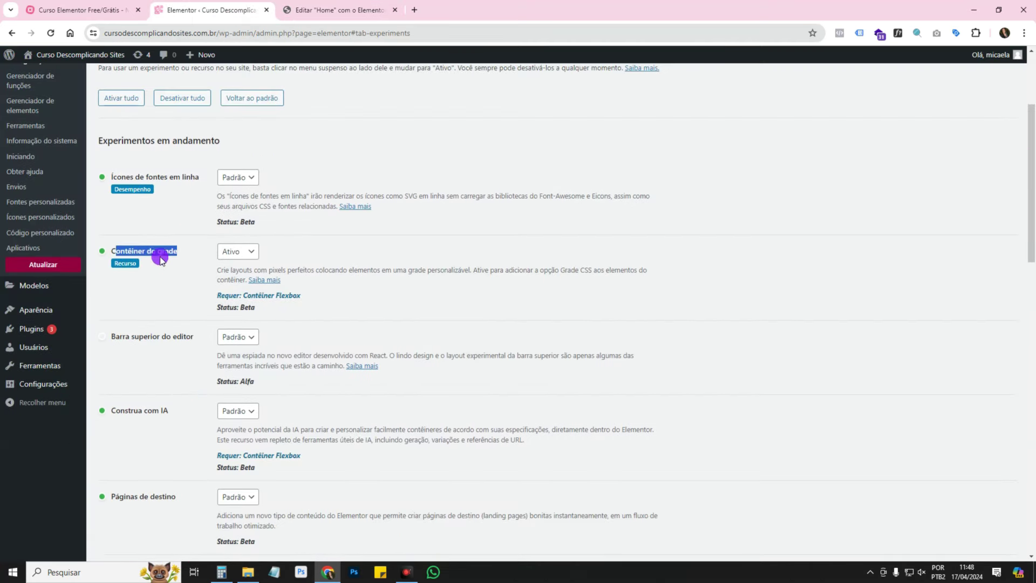
left_click(243, 251)
left_click(247, 250)
left_click(301, 14)
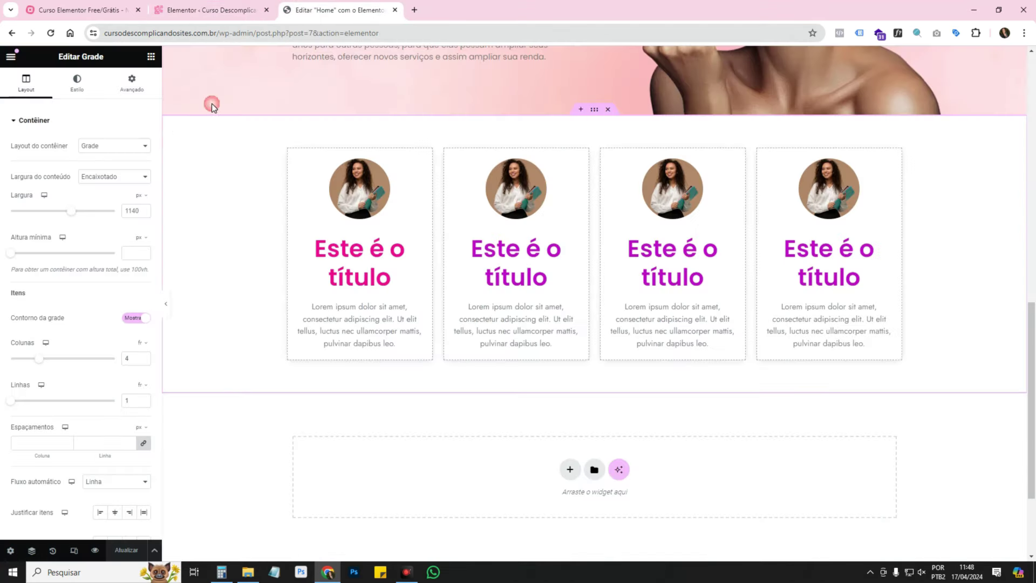
left_click(125, 145)
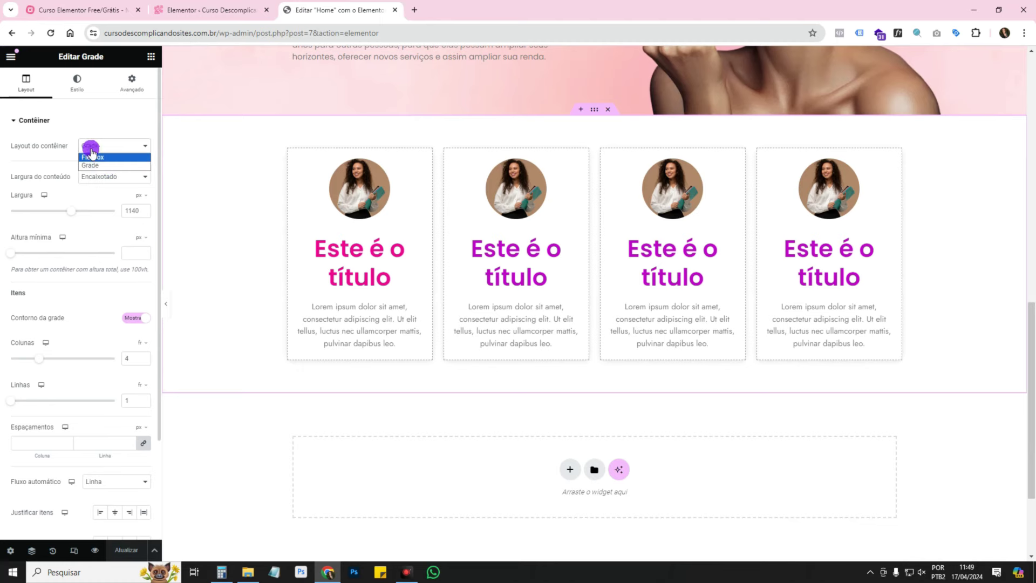
left_click(211, 10)
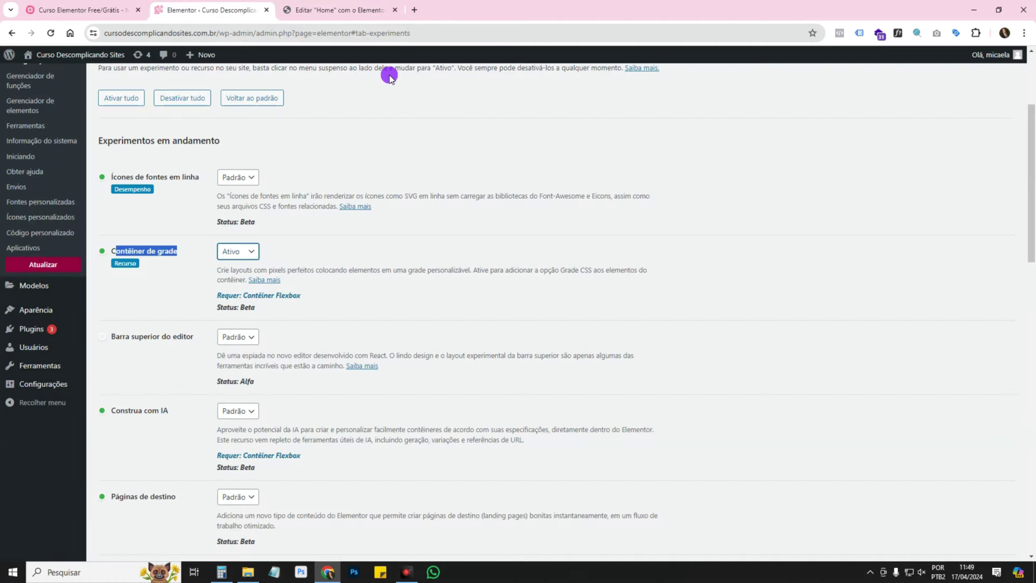
left_click(168, 239)
Locate the Barra superior do editor experiment and check the existing control bar in the Home page editor for comparison
scroll(465, 338, "down", 2)
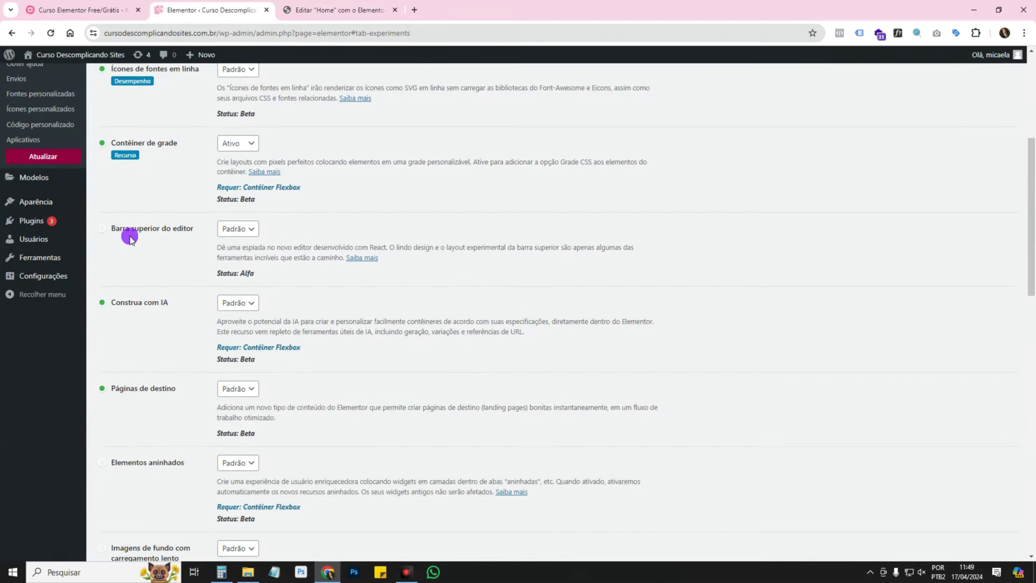
left_click(307, 13)
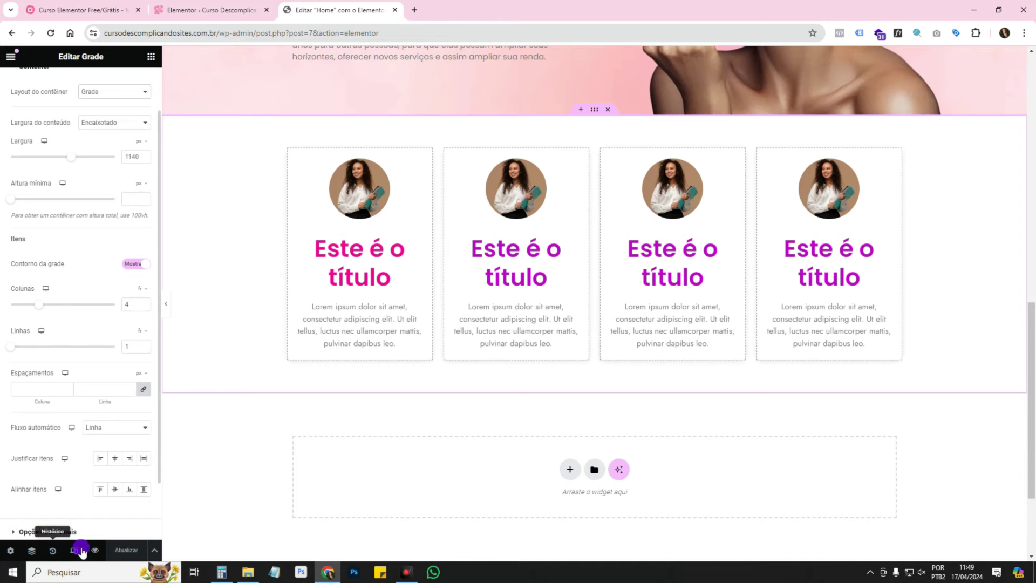
left_click(202, 11)
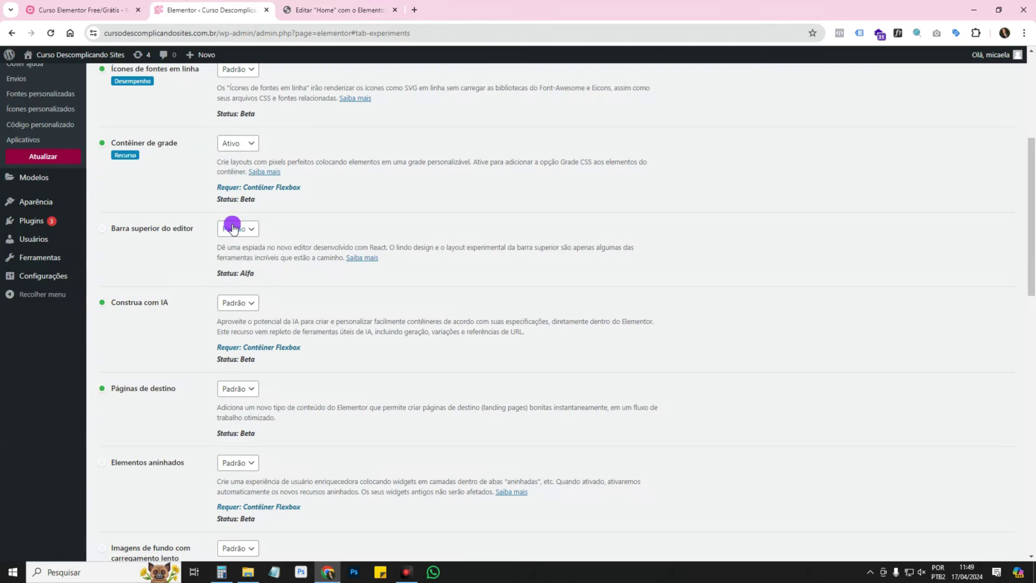
Set Barra superior do editor to Ativo, save the changes and examine the top bar in the Home page editor
left_click(232, 227)
left_click(246, 252)
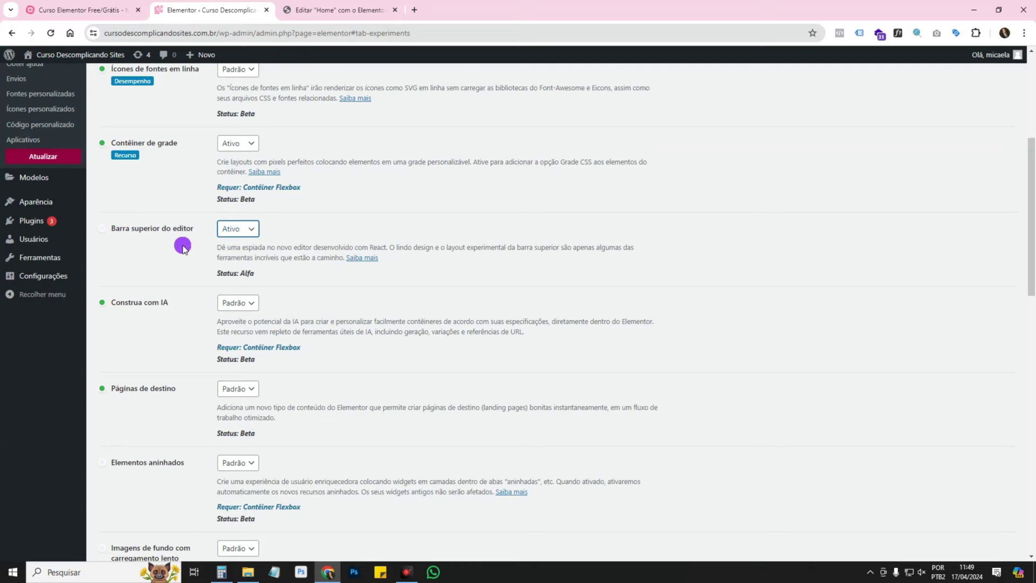
scroll(178, 259, "down", 15)
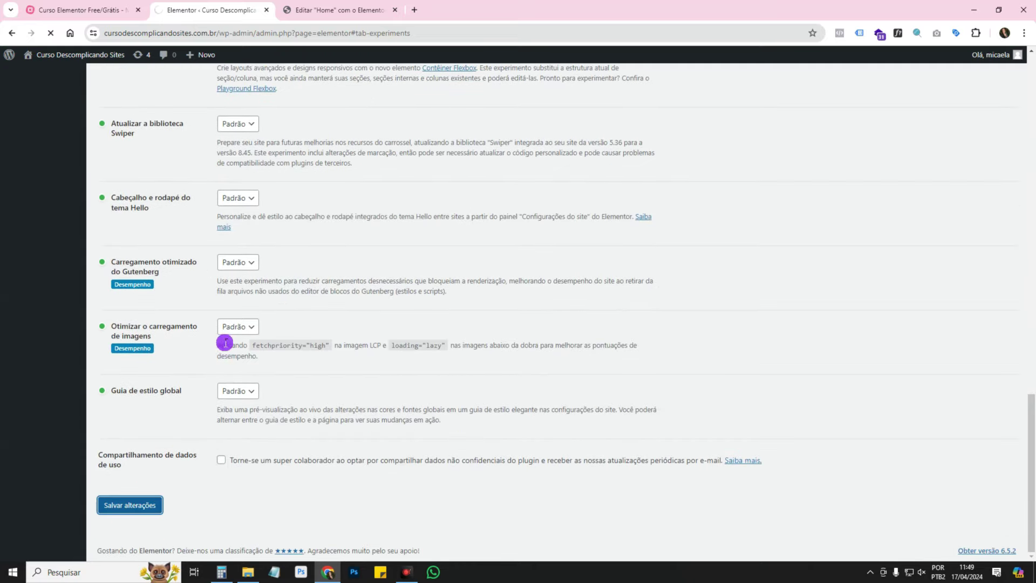
left_click(320, 11)
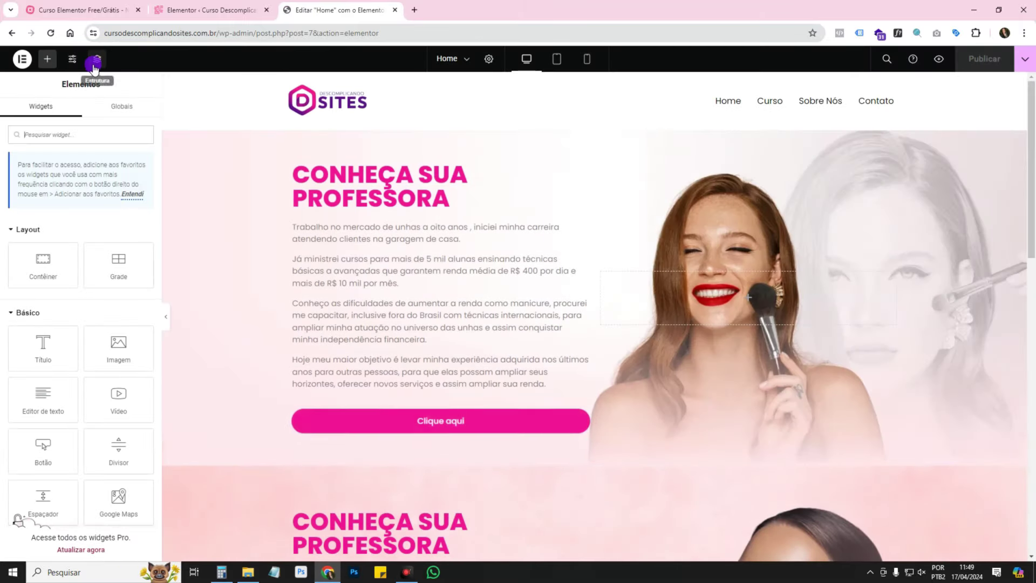
Set Barra superior do editor to Inativo in the Recursos settings, save the changes and reload the Home page editor
left_click(232, 10)
scroll(350, 296, "down", 3)
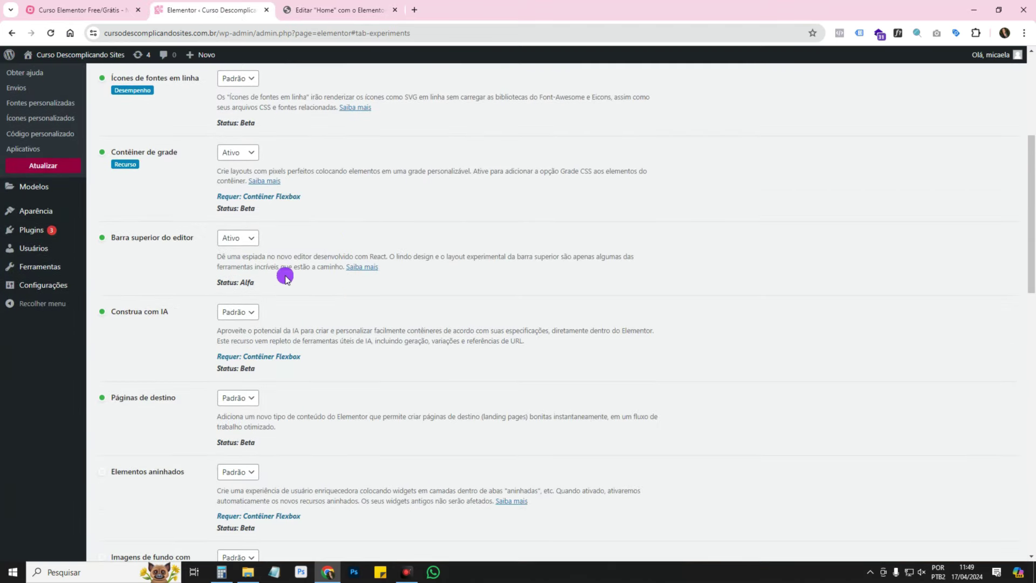
left_click(238, 238)
left_click(234, 273)
scroll(203, 330, "down", 15)
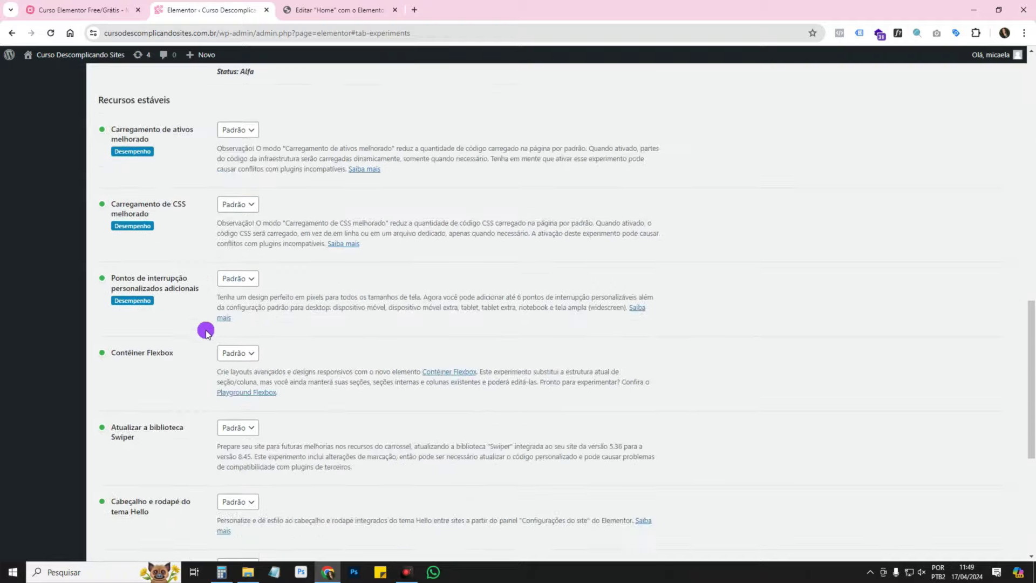
left_click(130, 505)
left_click(345, 10)
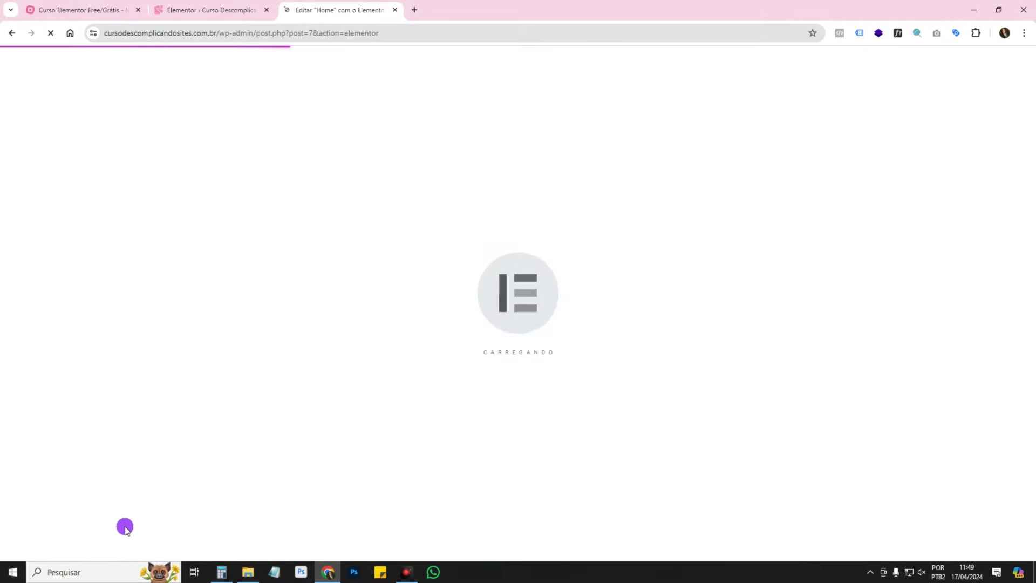
Review the remaining ongoing experiments in Recursos, including Elementos aninhados and Imagens de fundo com carregamento lento
left_click(211, 9)
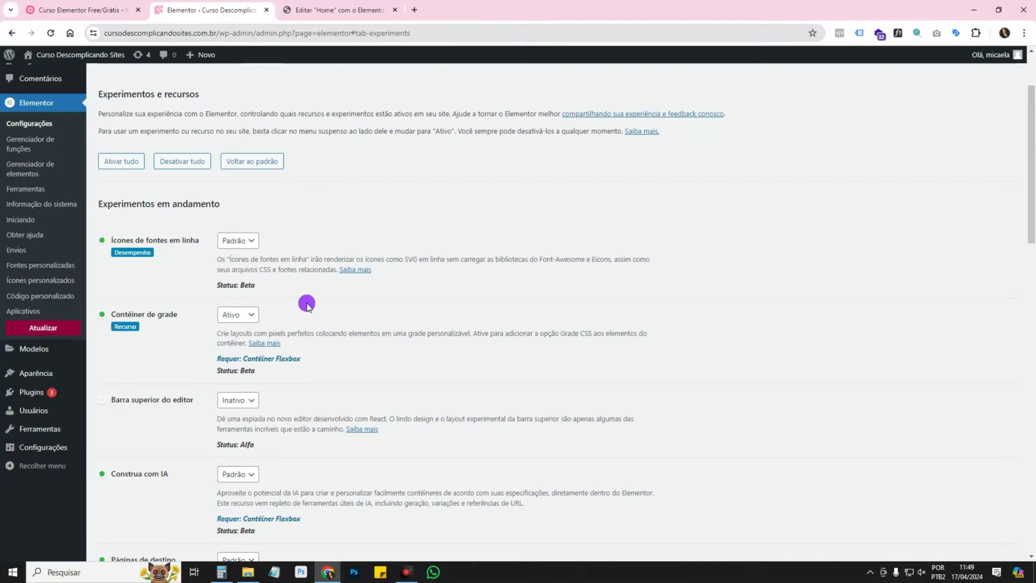
scroll(303, 335, "down", 4)
scroll(301, 364, "down", 2)
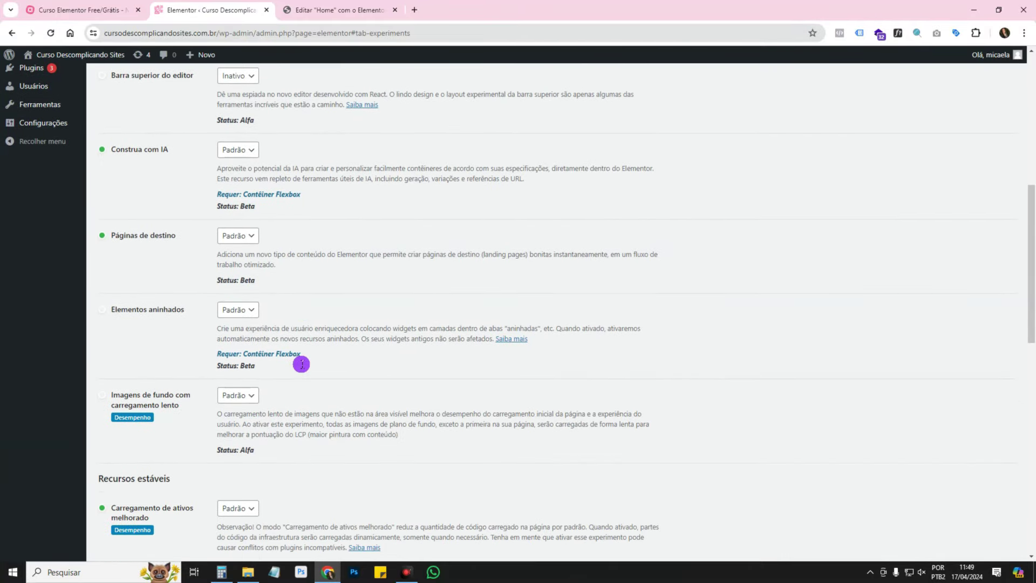
scroll(356, 331, "down", 1)
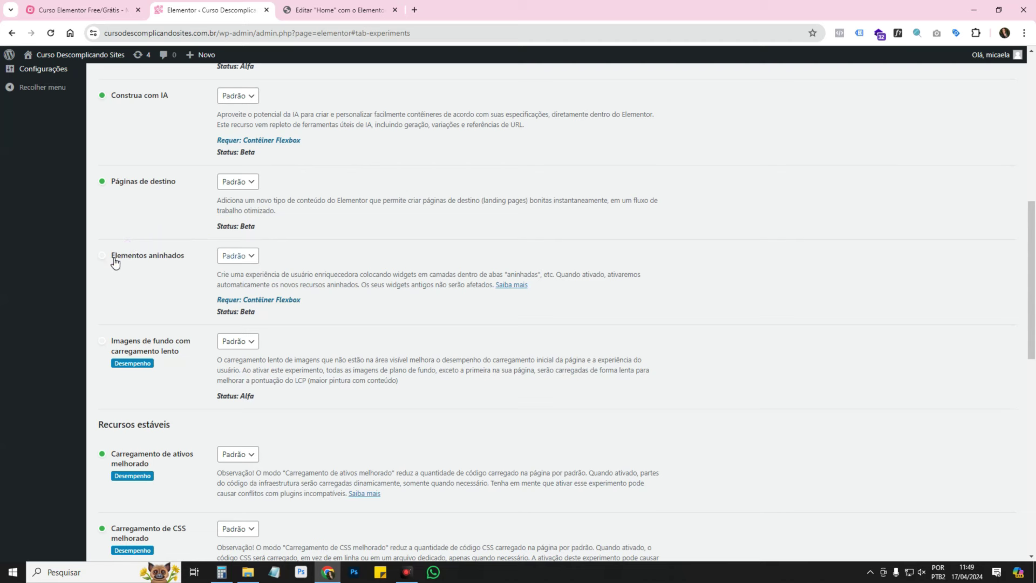
left_click_drag(114, 262, 179, 264)
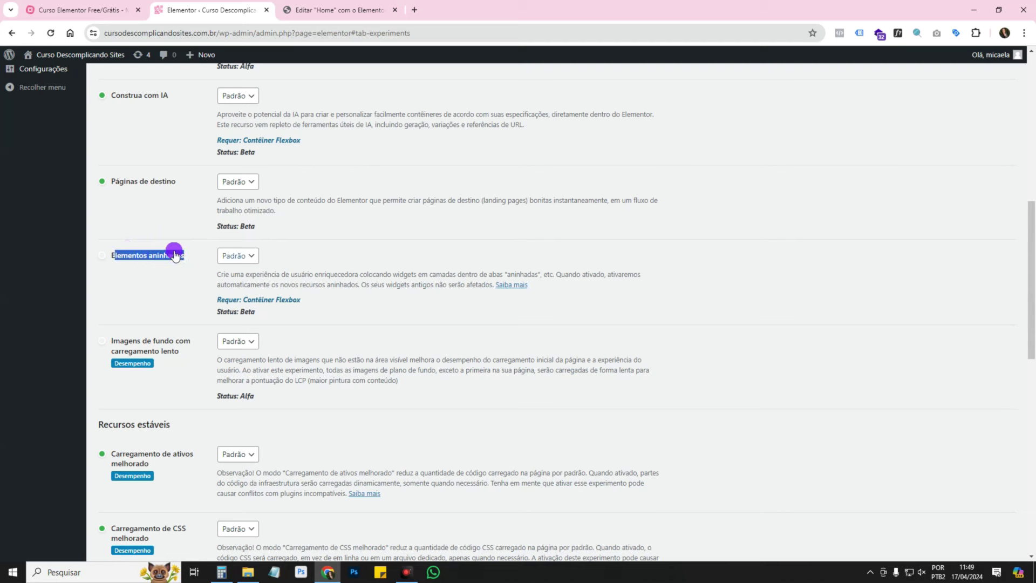
scroll(410, 294, "down", 1)
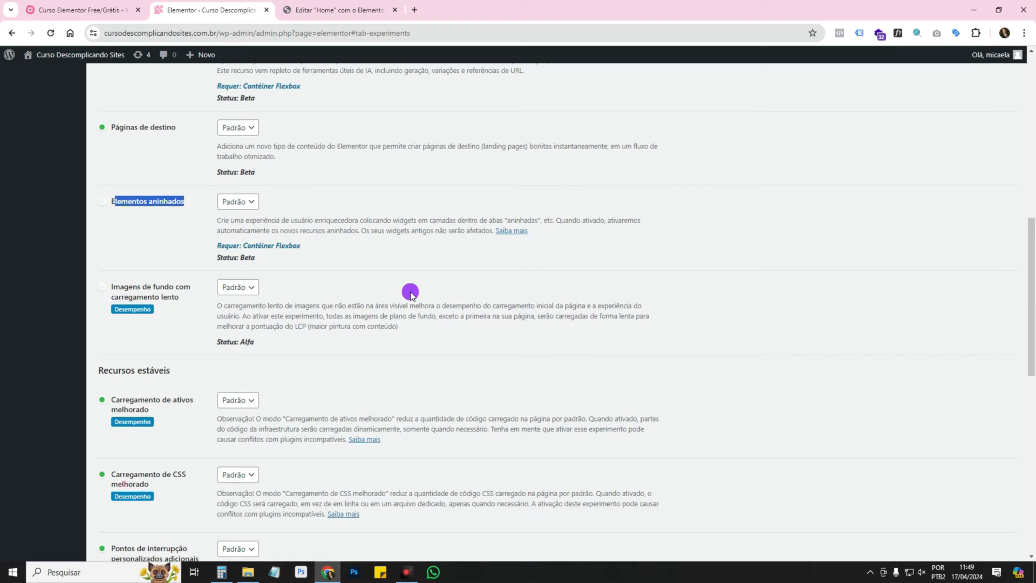
Review the performance and layout features listed under Recursos estáveis in the Elementor feature settings
scroll(410, 294, "down", 1)
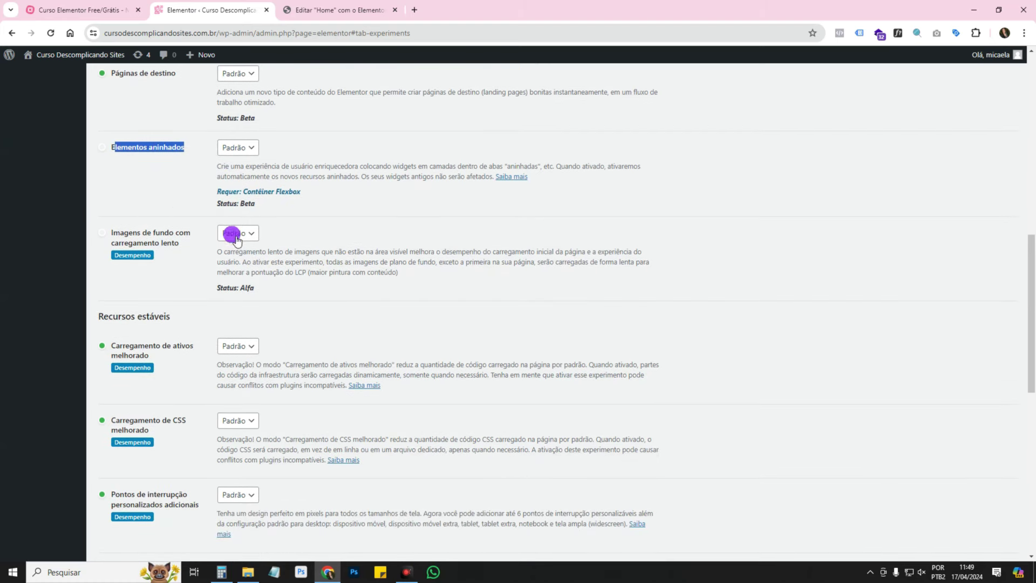
scroll(152, 348, "down", 1)
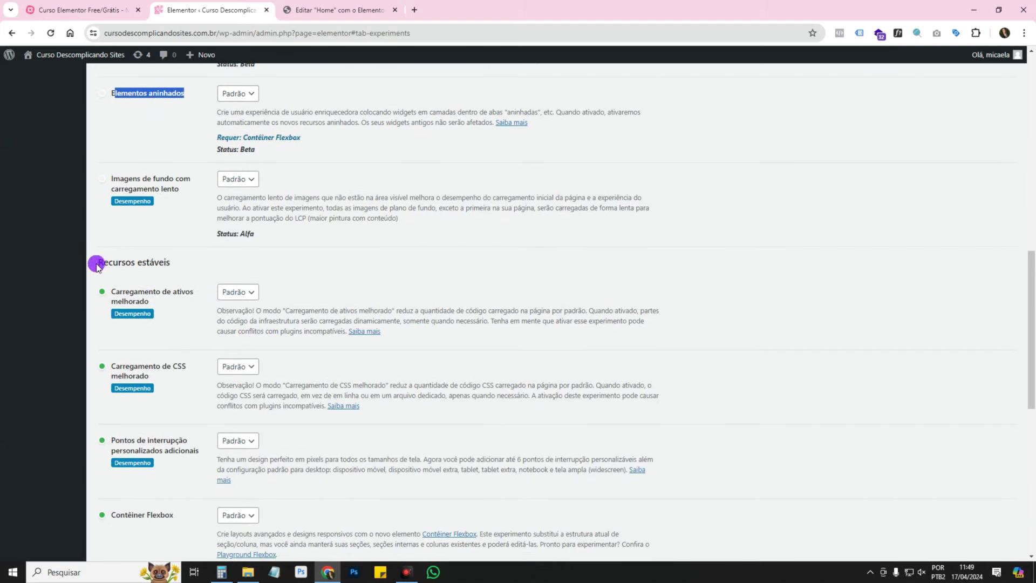
left_click_drag(99, 263, 119, 261)
scroll(374, 287, "down", 9)
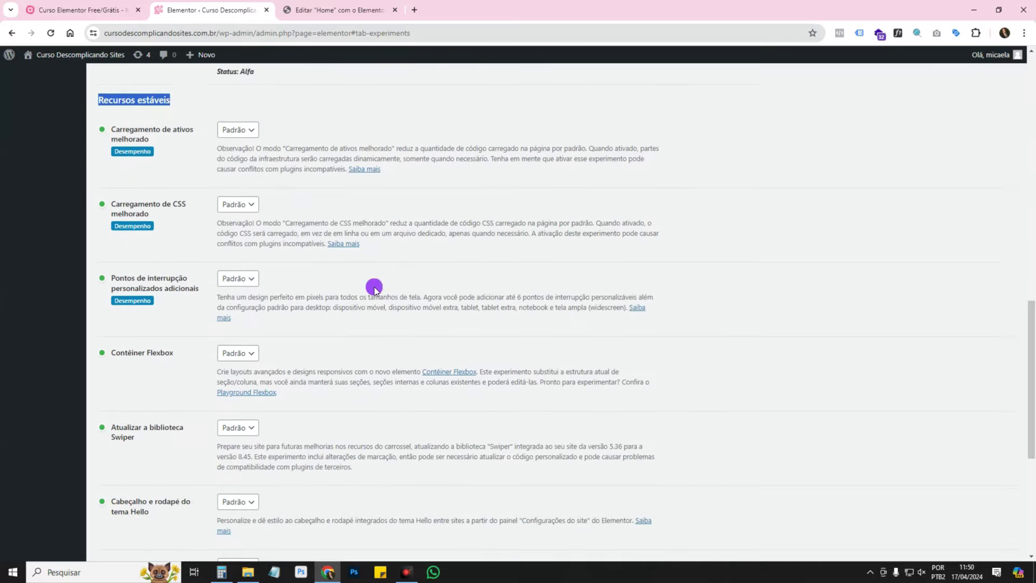
scroll(374, 287, "up", 11)
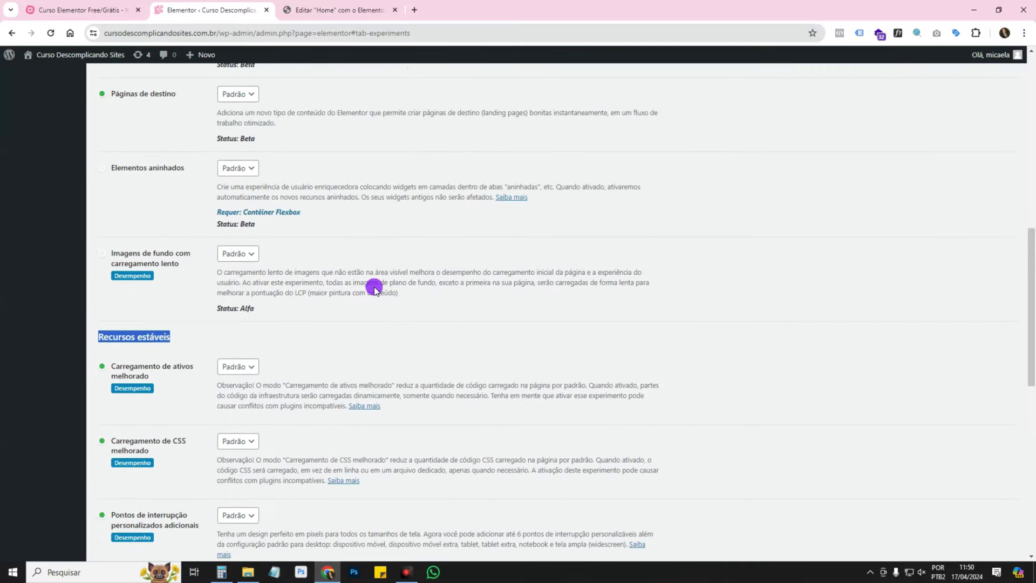
scroll(169, 268, "down", 3)
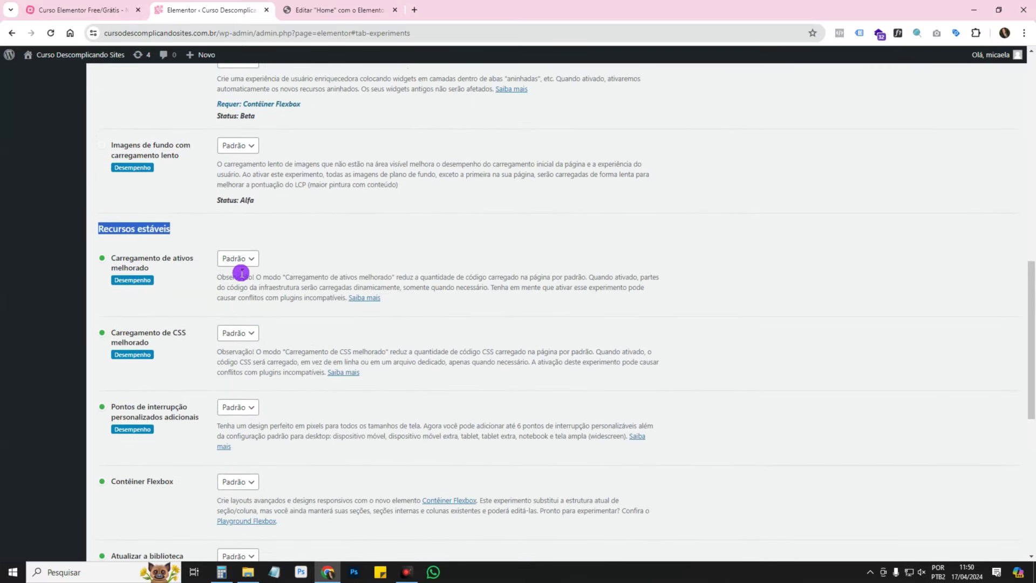
scroll(250, 332, "down", 3)
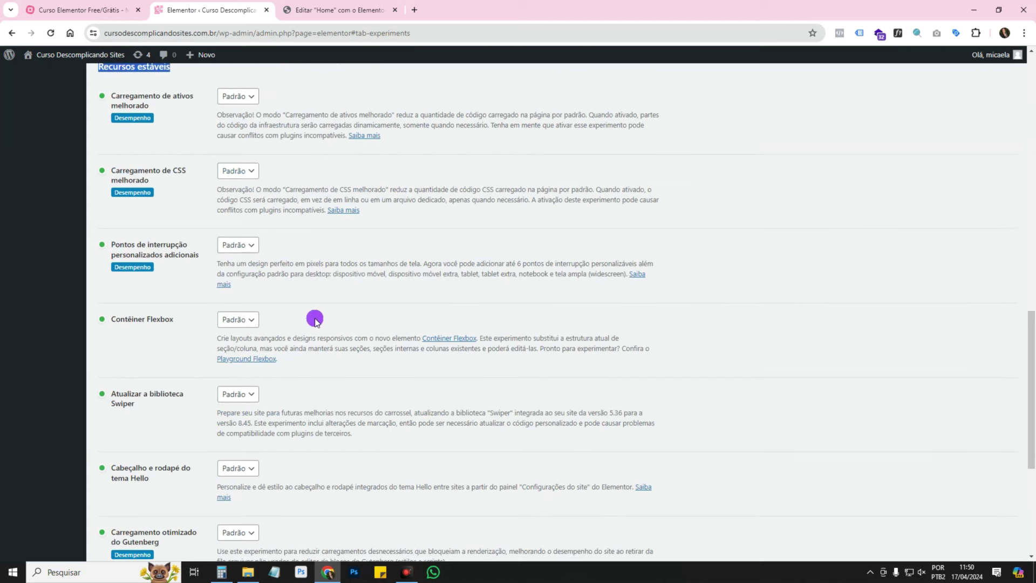
scroll(291, 313, "down", 2)
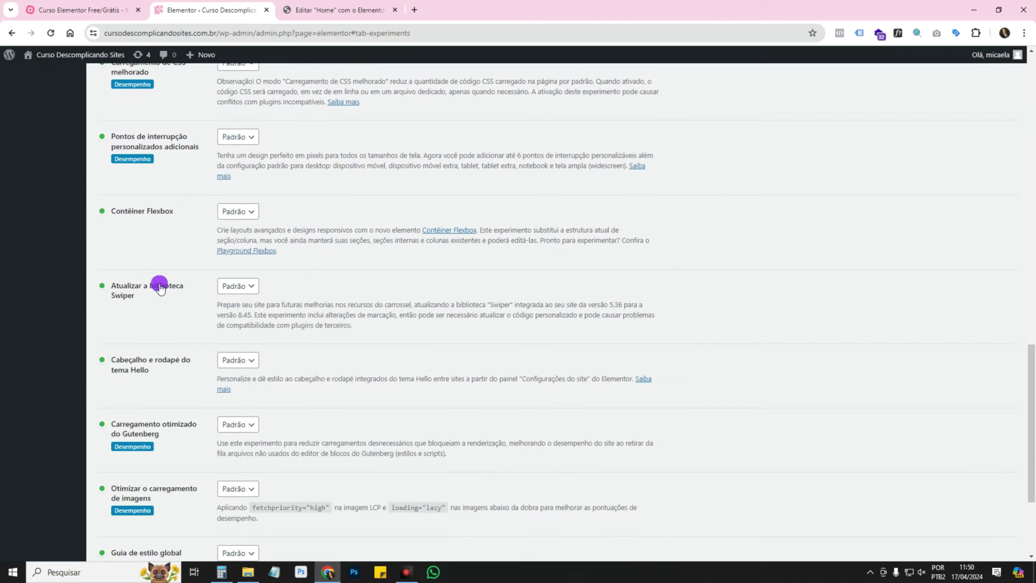
scroll(157, 372, "down", 3)
scroll(321, 382, "up", 9)
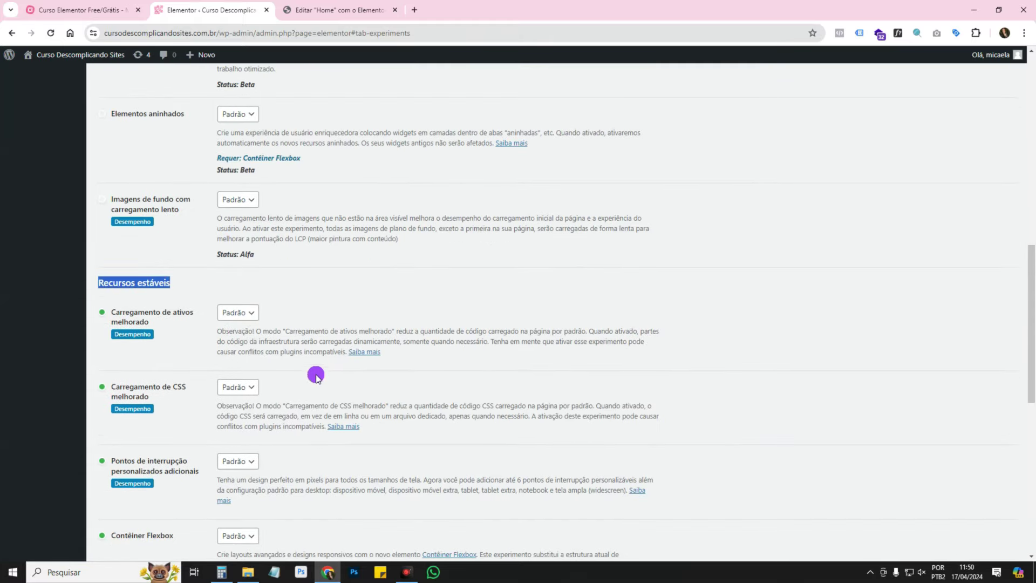
scroll(306, 363, "down", 2)
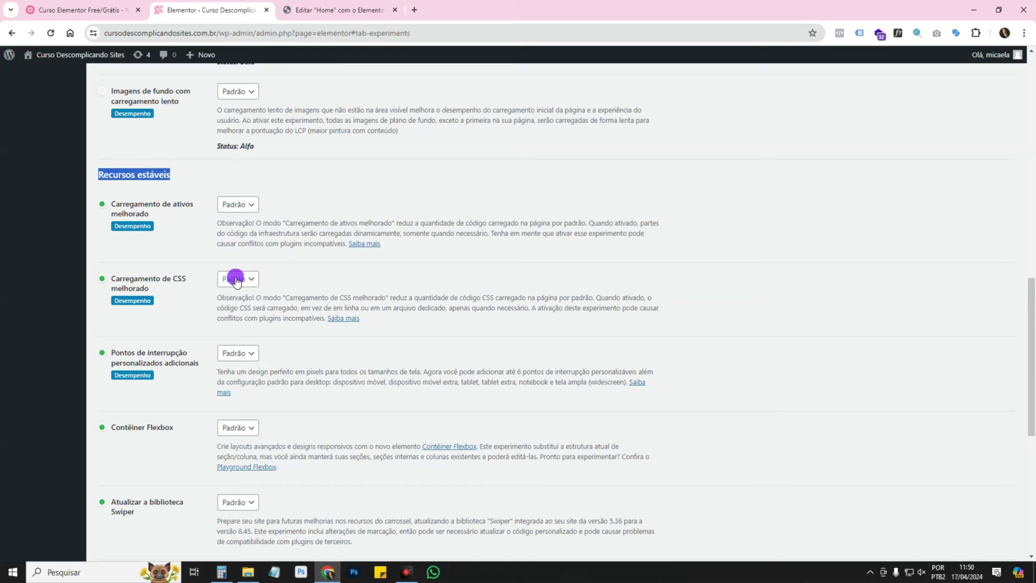
Examine the Carregamento de CSS melhorado feature and its status options, comparing it with the remaining stable features
left_click_drag(110, 278, 148, 290)
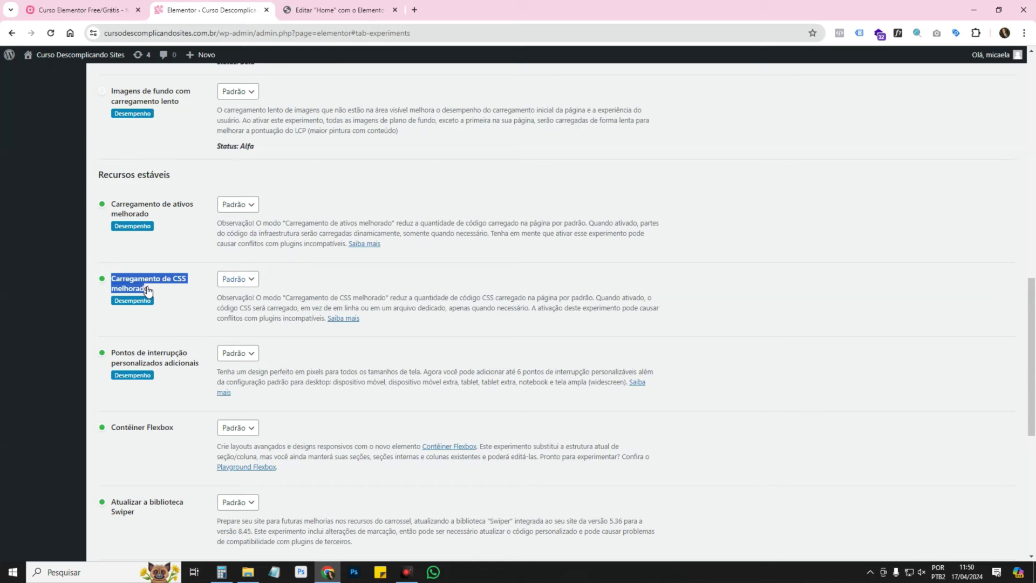
scroll(128, 444, "down", 4)
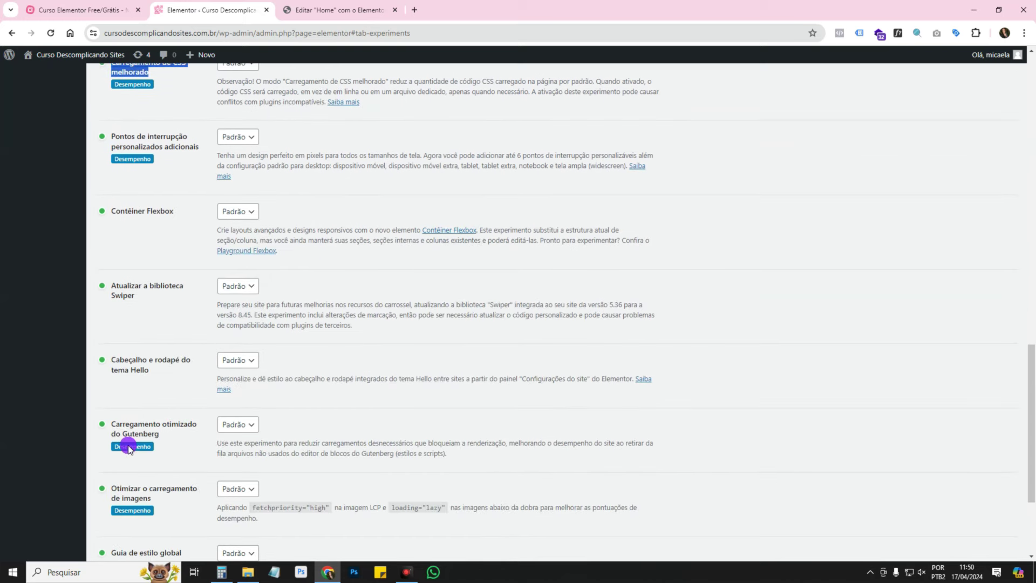
scroll(129, 443, "down", 2)
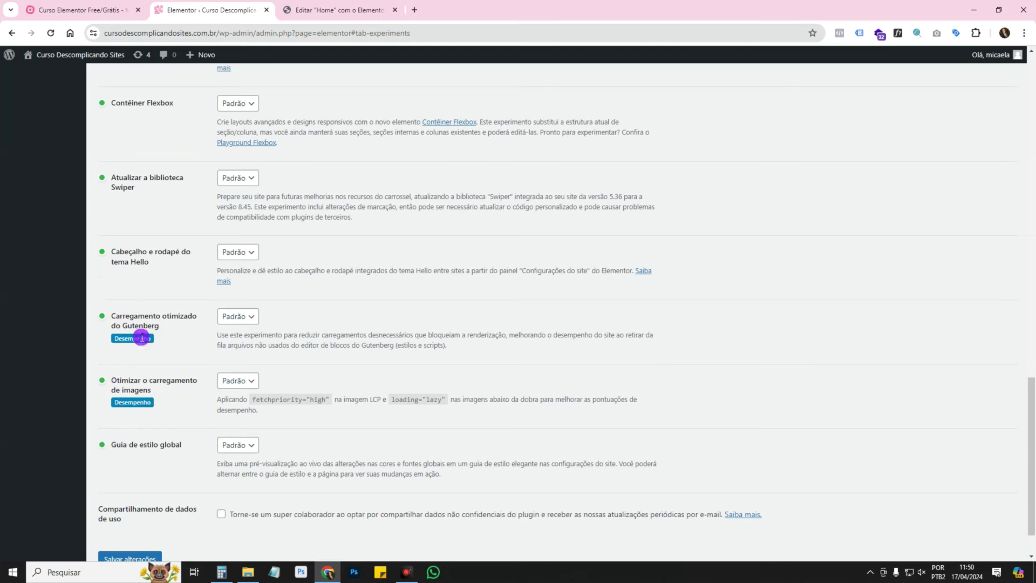
scroll(180, 407, "up", 8)
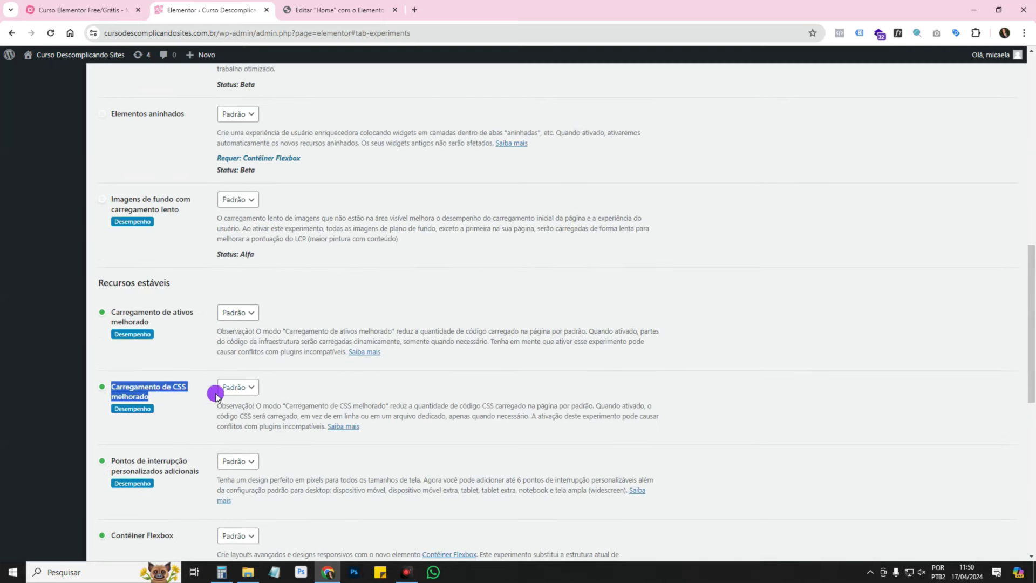
left_click(257, 396)
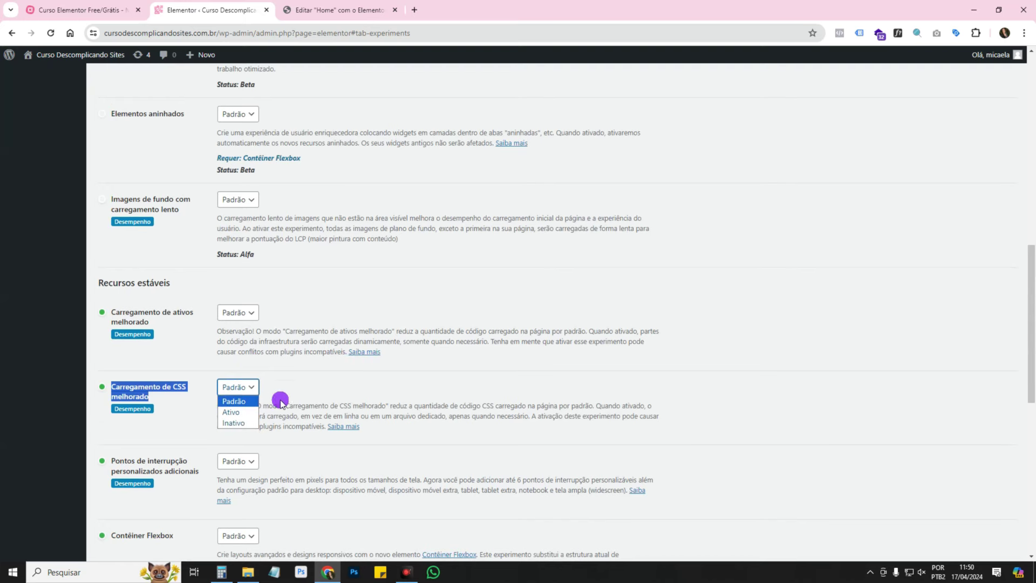
scroll(356, 390, "up", 11)
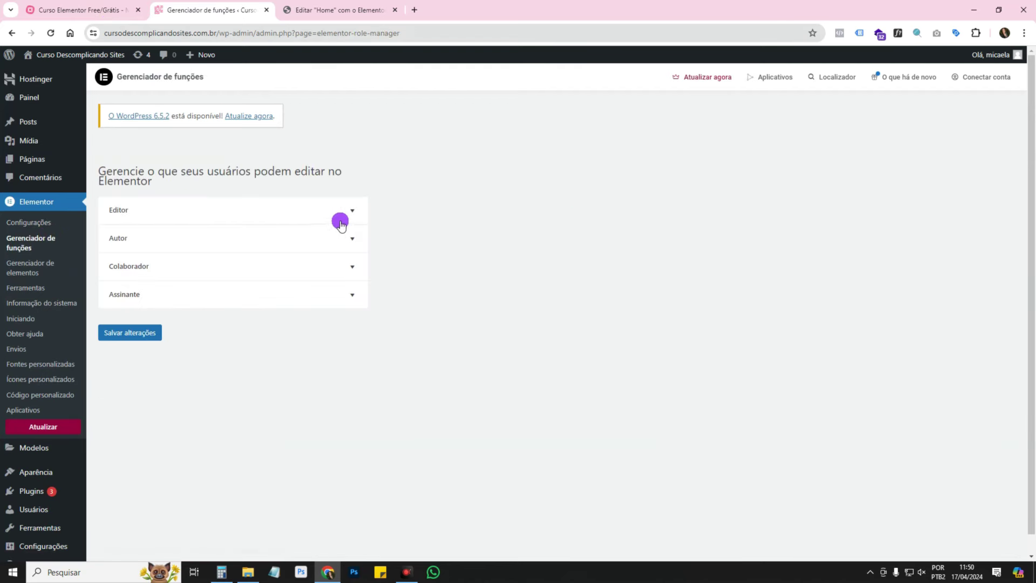
Examine the editing permissions available for the Editor role in Gerenciador de funções
left_click(356, 211)
left_click(357, 211)
scroll(92, 502, "down", 1)
scroll(558, 359, "up", 1)
left_click(124, 213)
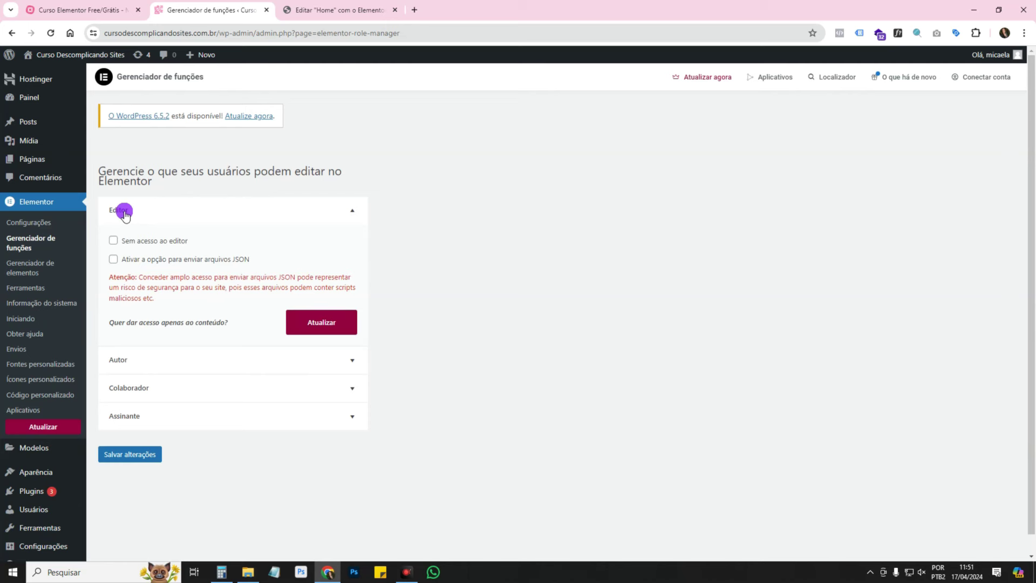
double_click(125, 213)
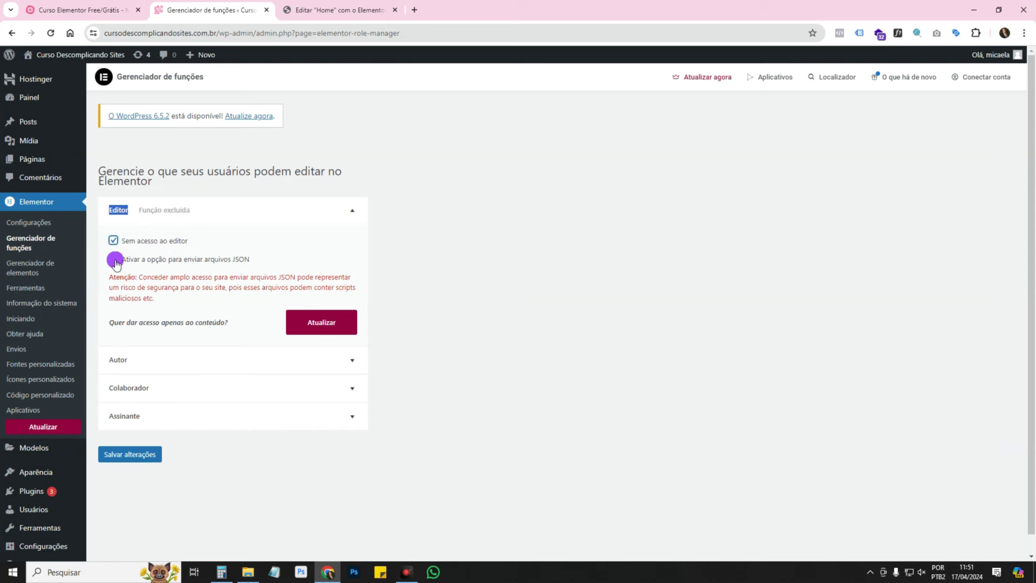
Toggle Sem acesso ao editor for the Editor role as a demonstration and leave it cleared
left_click(114, 241)
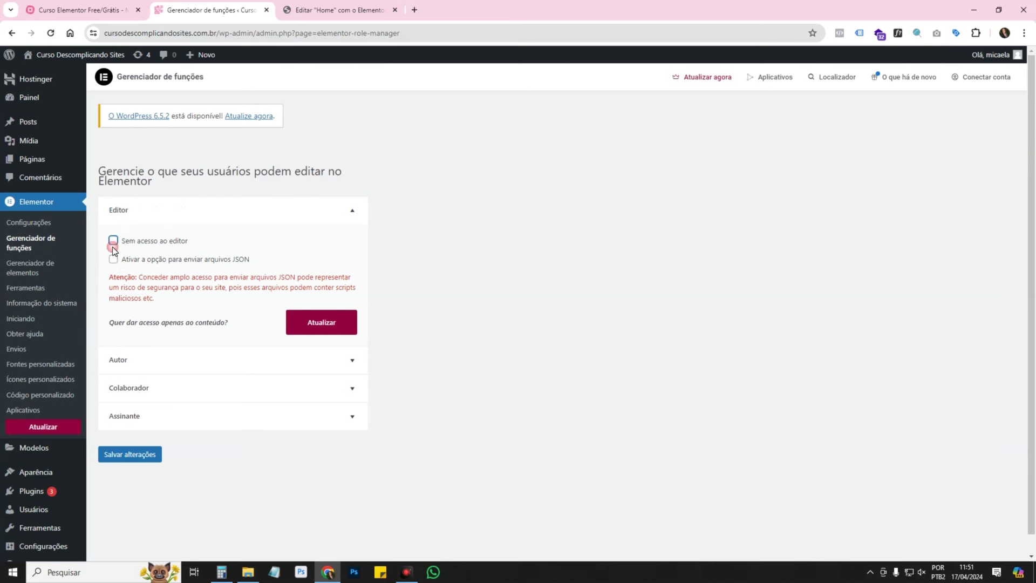
left_click(112, 243)
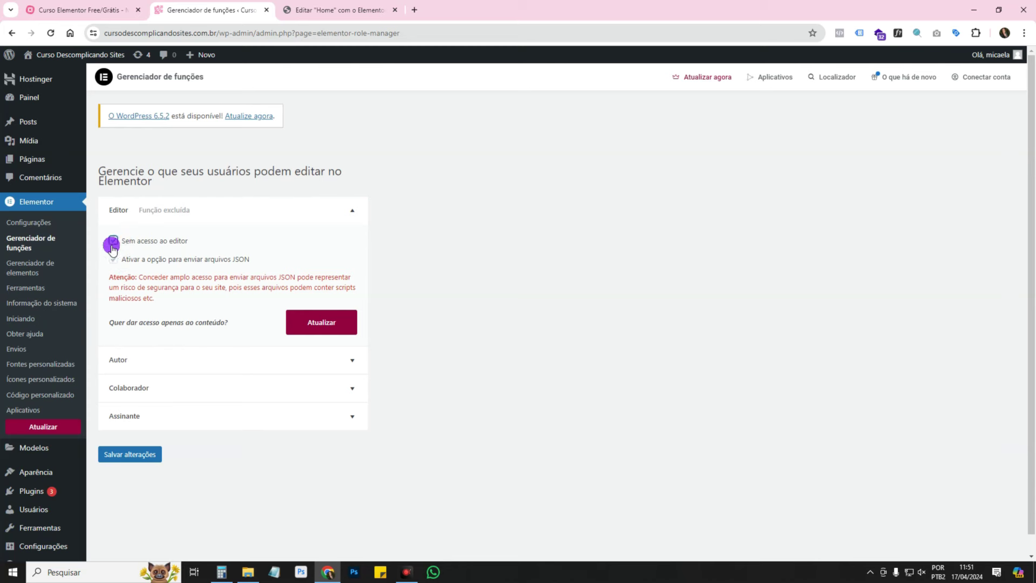
left_click(112, 250)
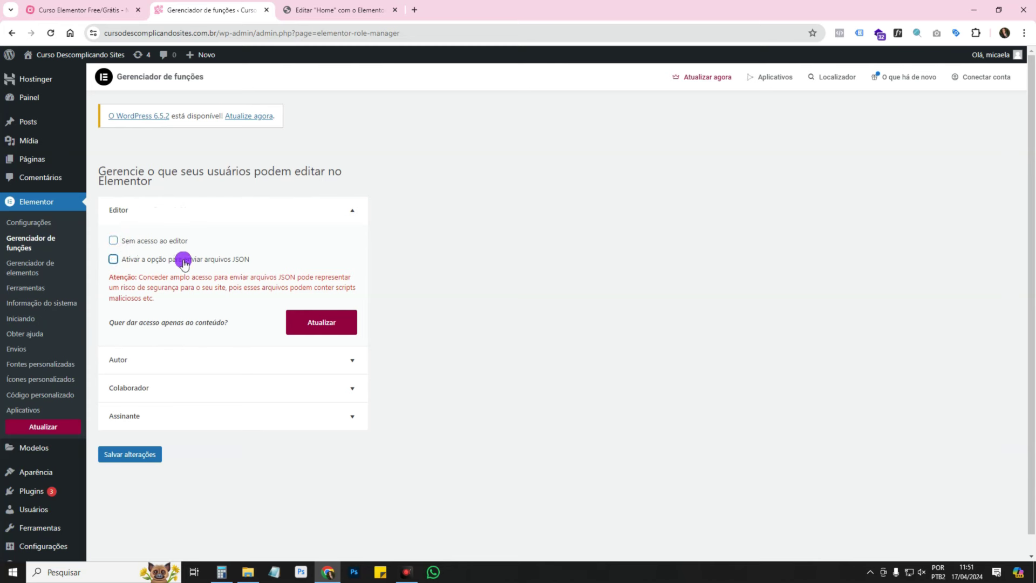
Check the permission options of the Autor, Colaborador and Assinante roles one after another, collapsing each role after viewing
left_click(352, 210)
left_click(351, 240)
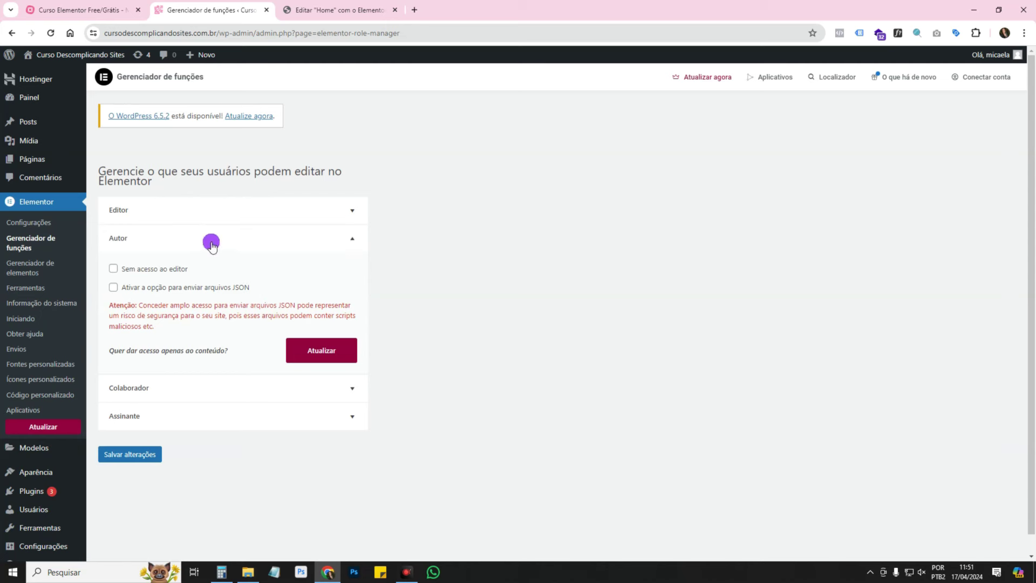
left_click(352, 238)
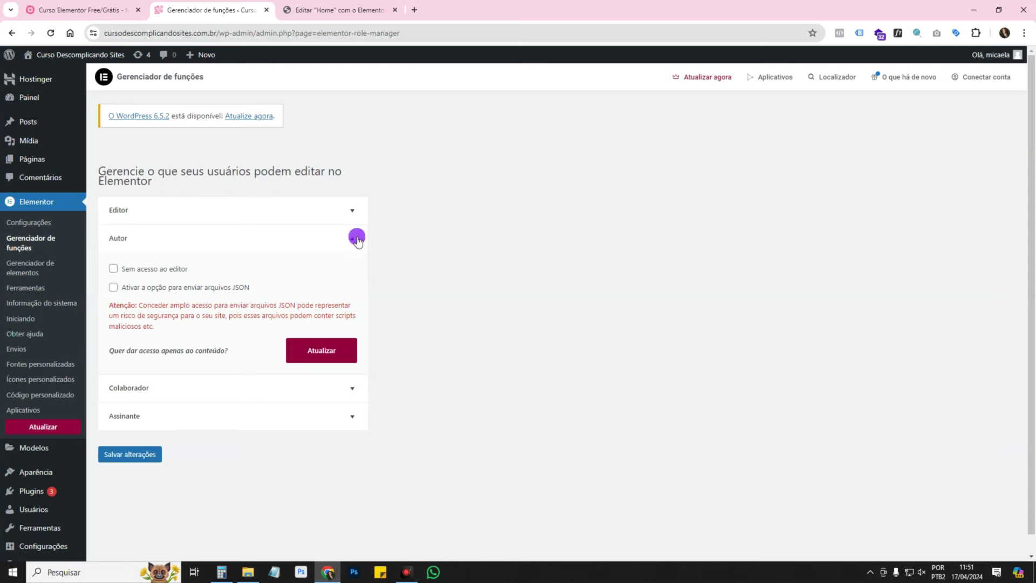
left_click(343, 267)
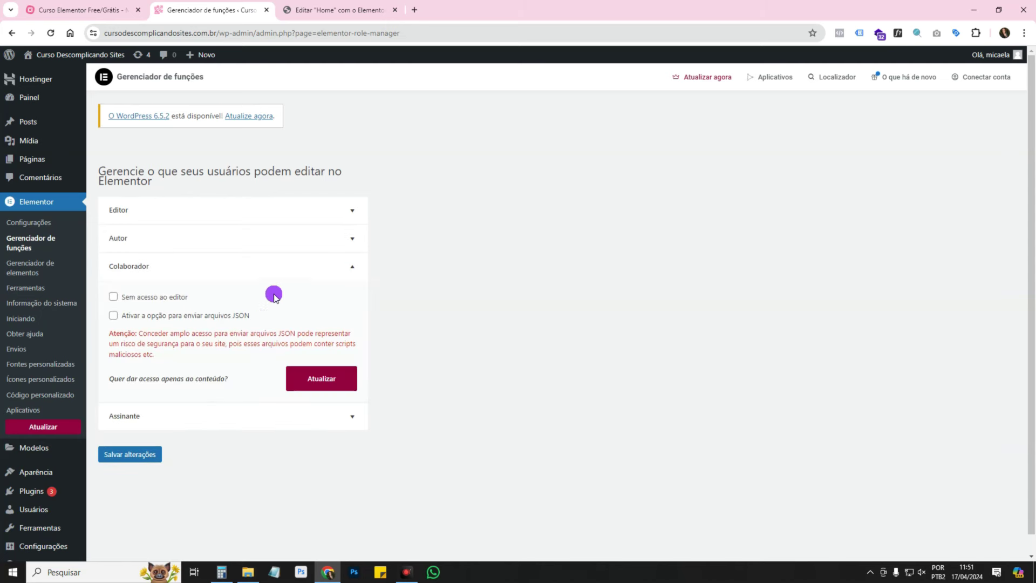
left_click(356, 264)
left_click(272, 296)
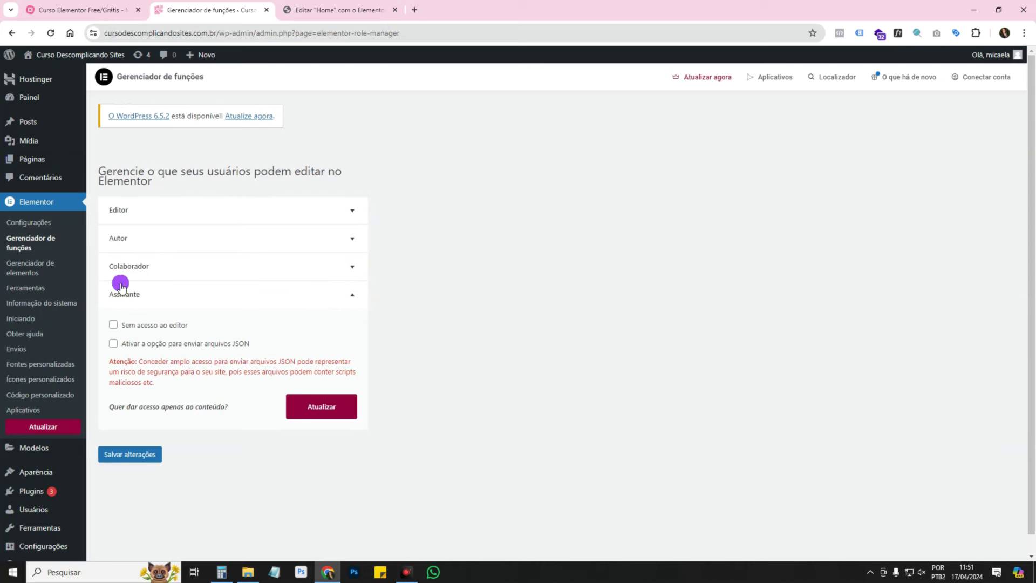
left_click(341, 294)
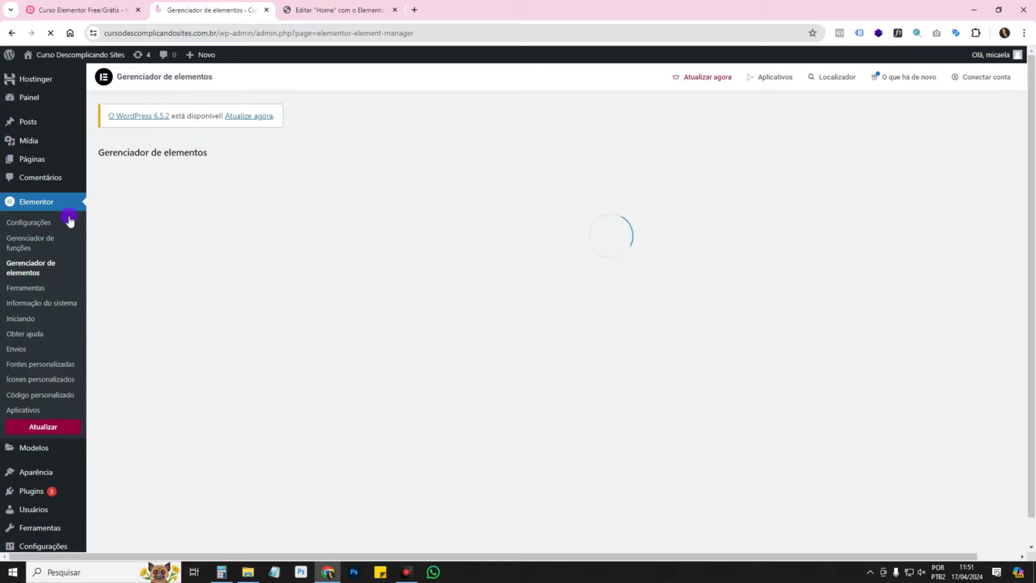
Switch to the Home page editor and browse the available widgets, including the locked Pro ones
left_click(376, 9)
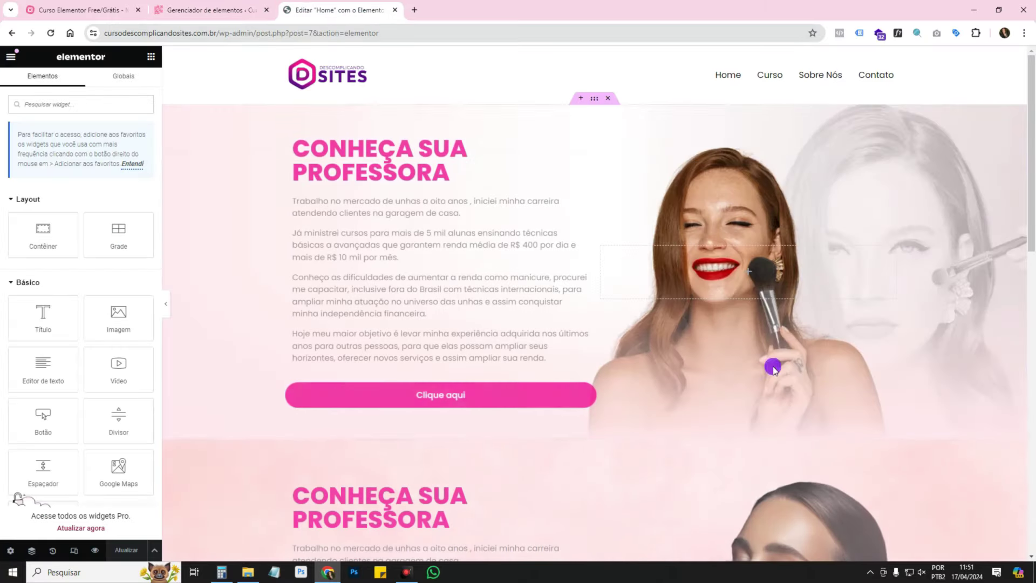
scroll(77, 261, "down", 15)
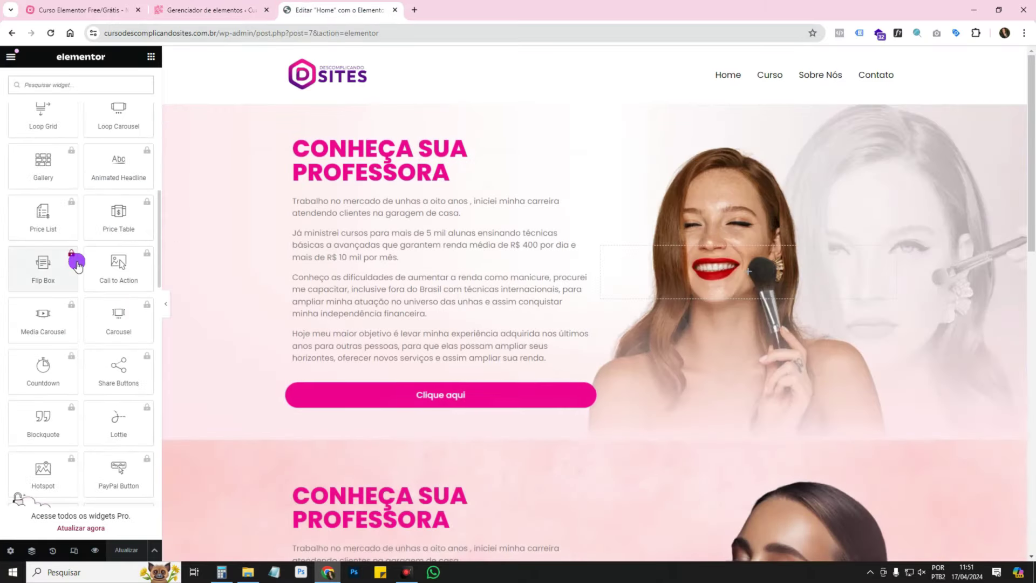
scroll(77, 262, "down", 3)
scroll(77, 261, "up", 18)
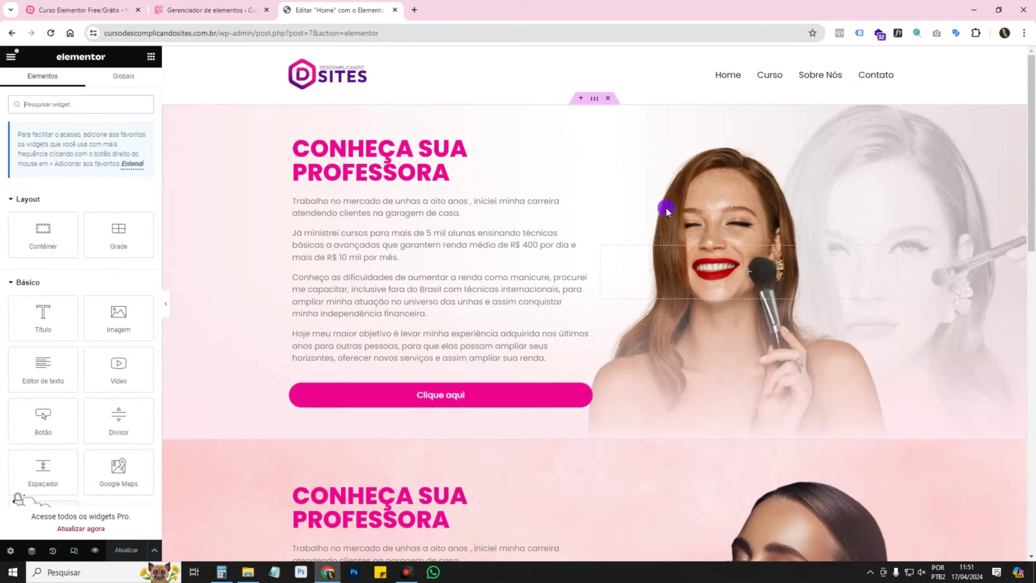
Inspect the first section's heading and text widgets and look over the sections further down the Home page
left_click(346, 156)
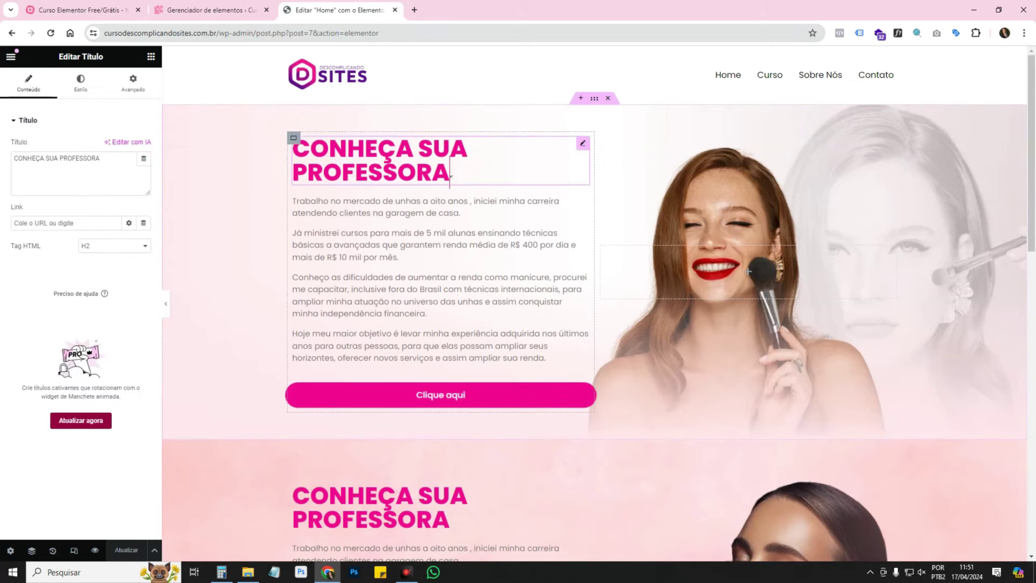
left_click(492, 211)
scroll(736, 370, "down", 13)
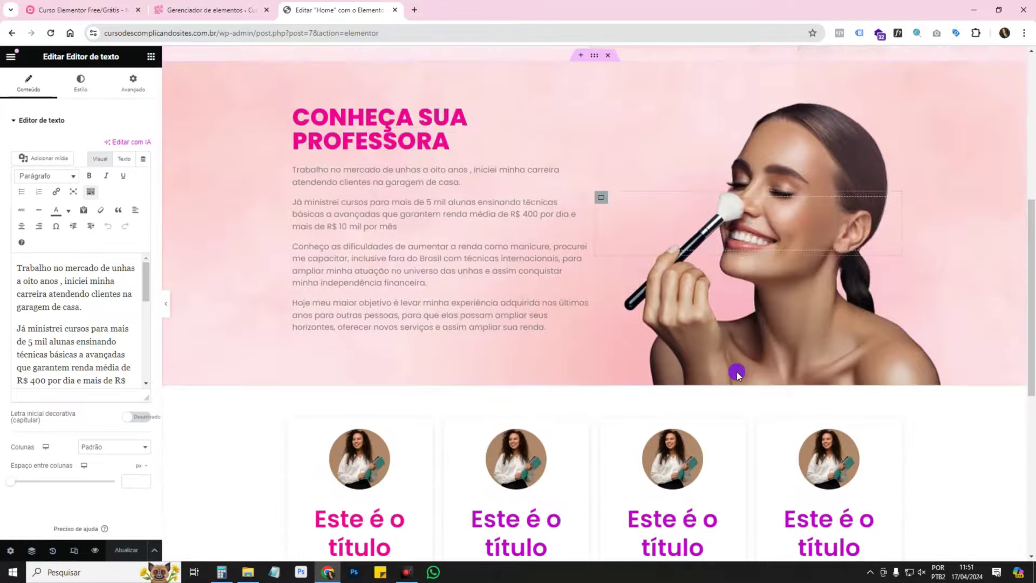
scroll(390, 323, "up", 15)
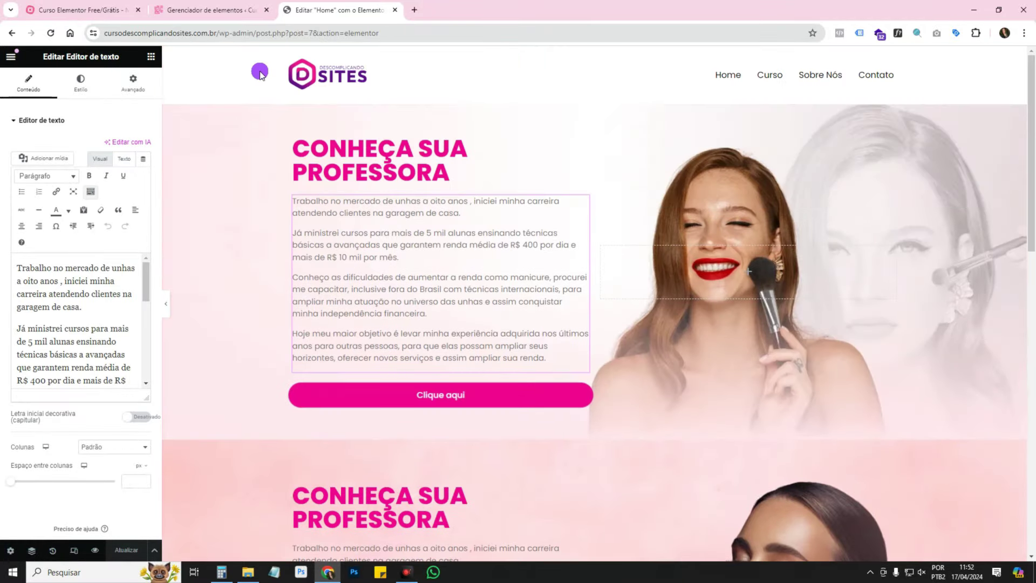
Return to the widget list in the Home page editor and collapse the Pro category
left_click(151, 56)
scroll(126, 299, "down", 6)
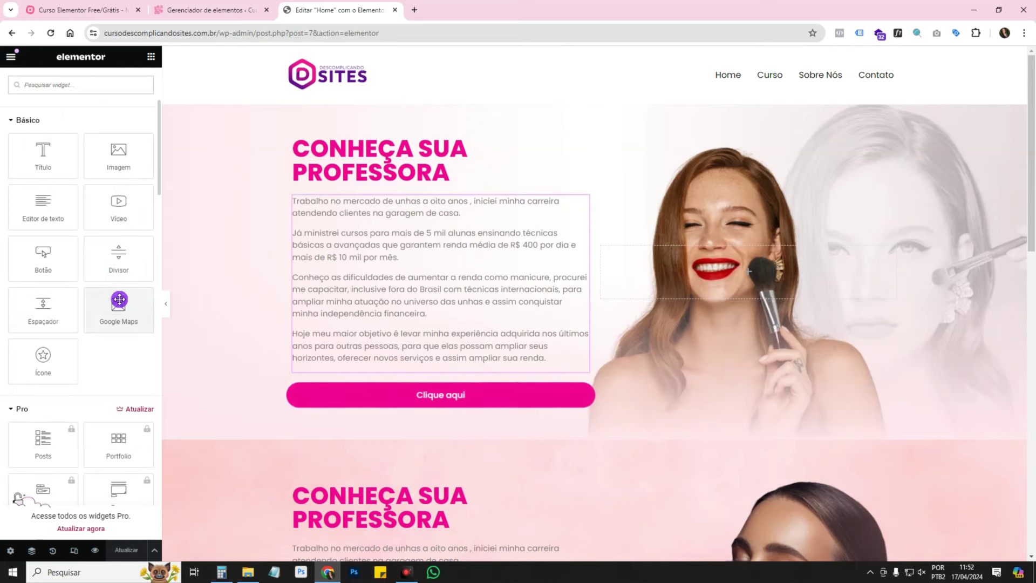
left_click(24, 246)
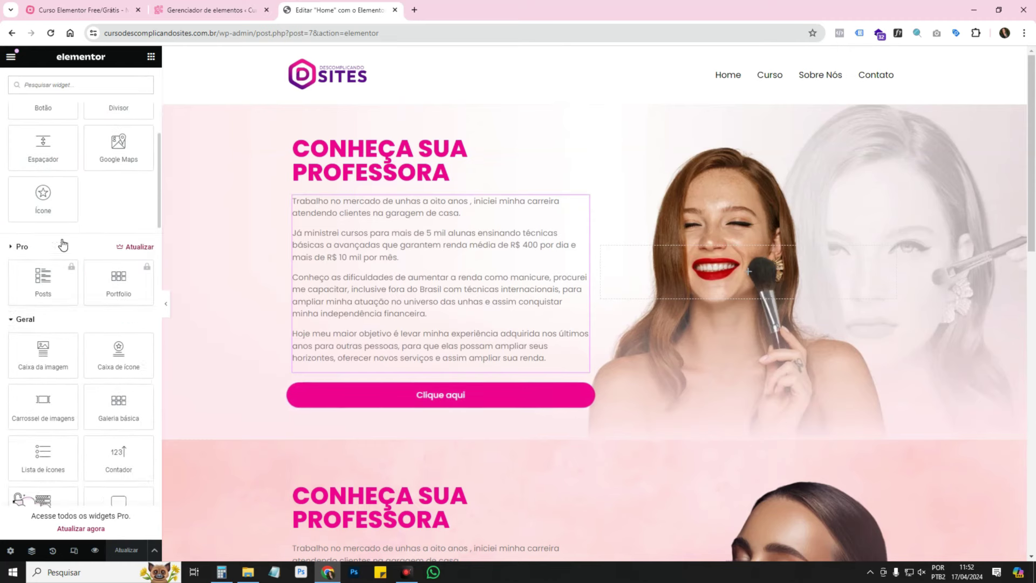
Go back to Gerenciador de elementos and deactivate the Abas widget
left_click(222, 11)
scroll(683, 350, "down", 2)
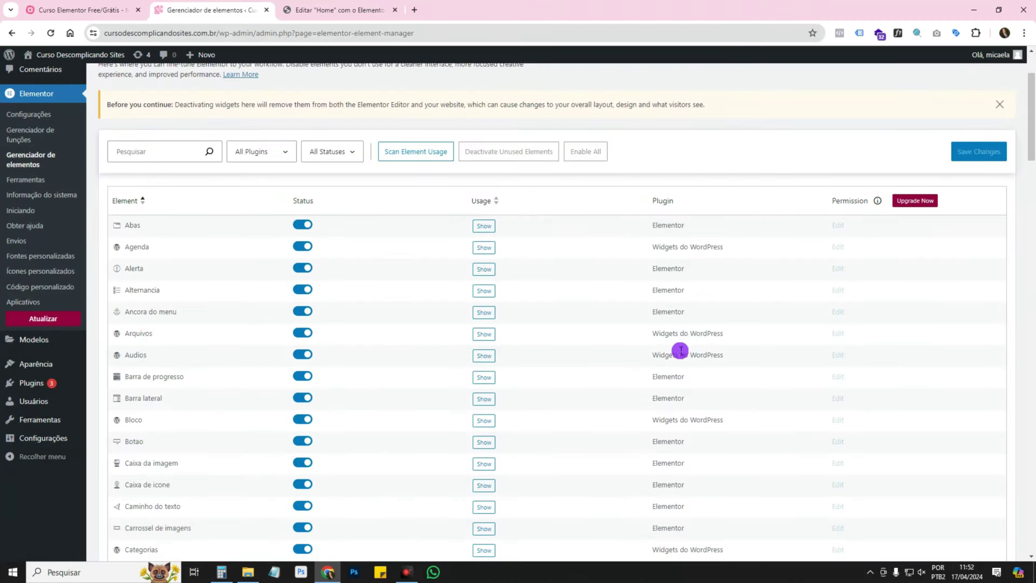
left_click(301, 225)
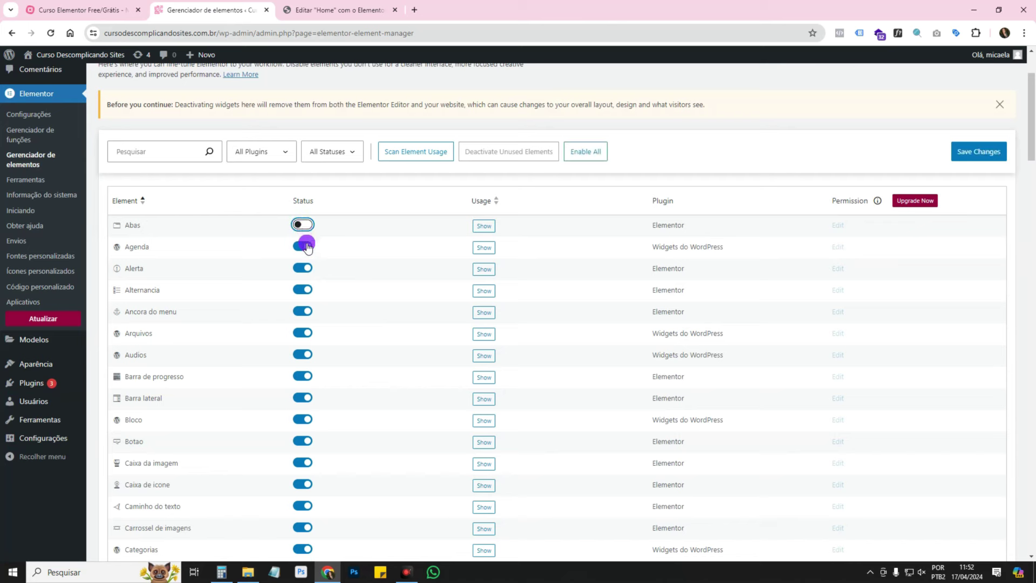
Deactivate the Agenda, Alerta, Alternancia, Ancora do menu, Arquivos and Audios widgets in Gerenciador de elementos
left_click(302, 246)
left_click(306, 309)
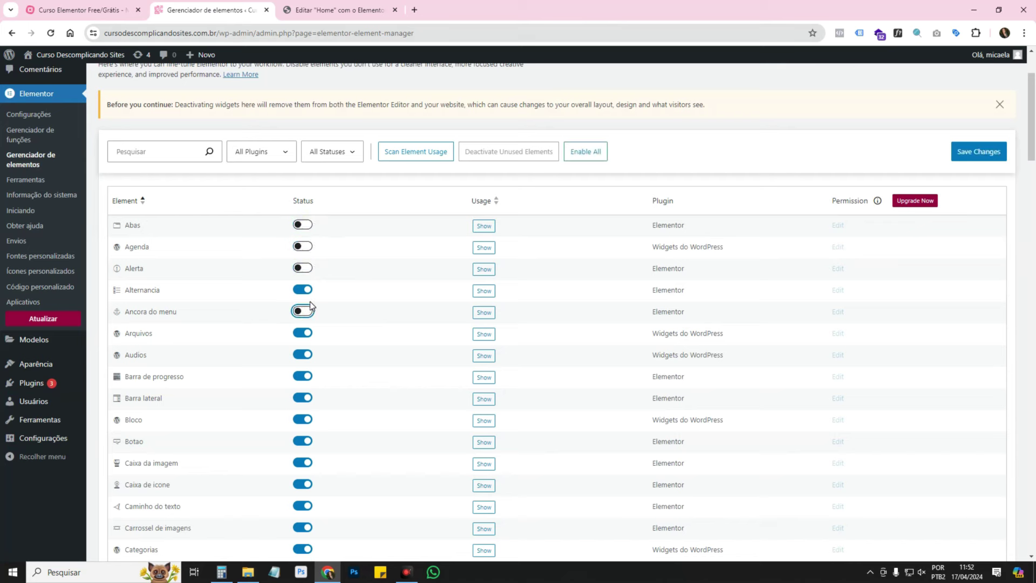
left_click(306, 334)
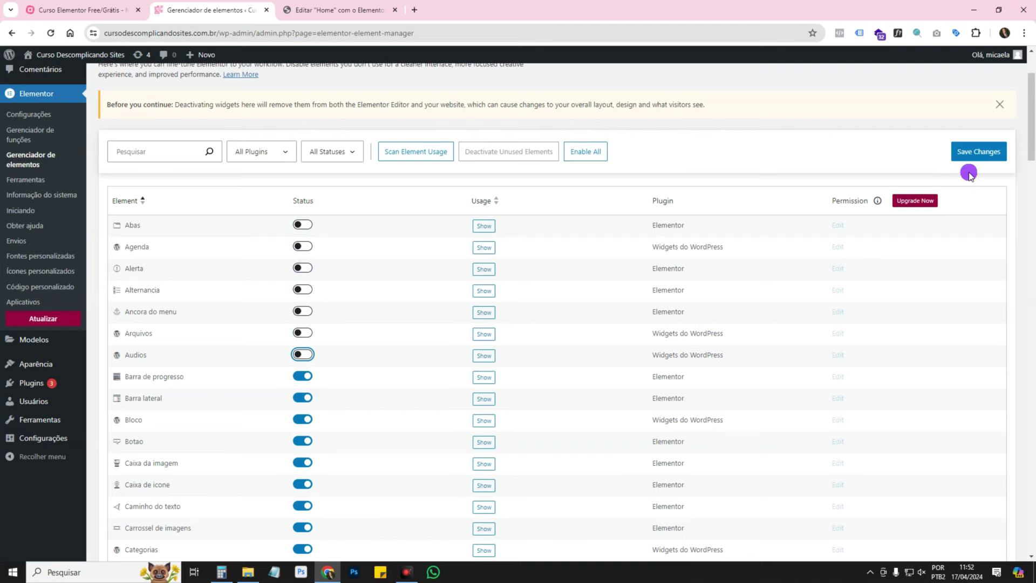
left_click(974, 155)
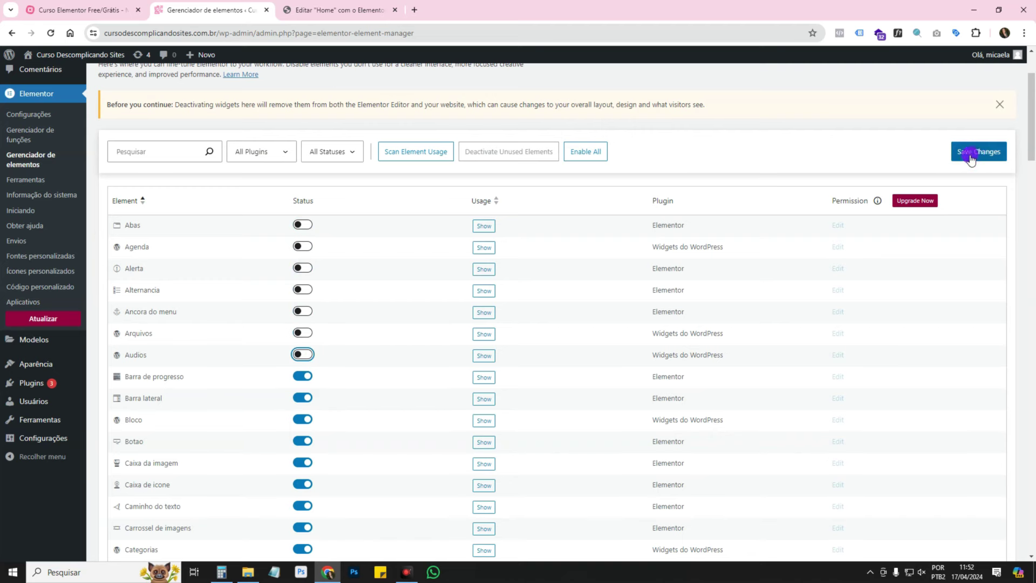
Collapse the Geral category in the Home page editor and look through the remaining widget categories
left_click(324, 10)
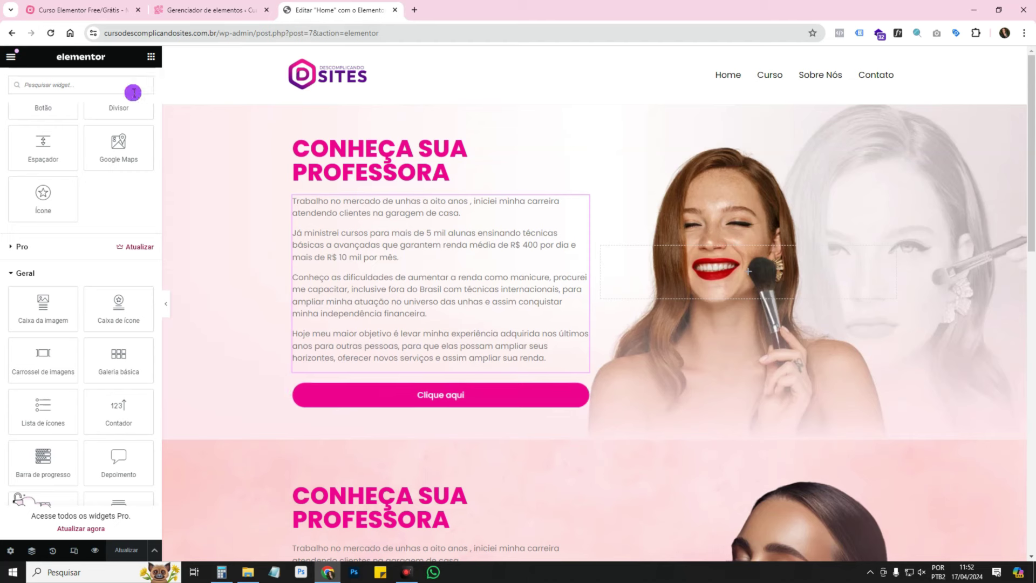
left_click(21, 273)
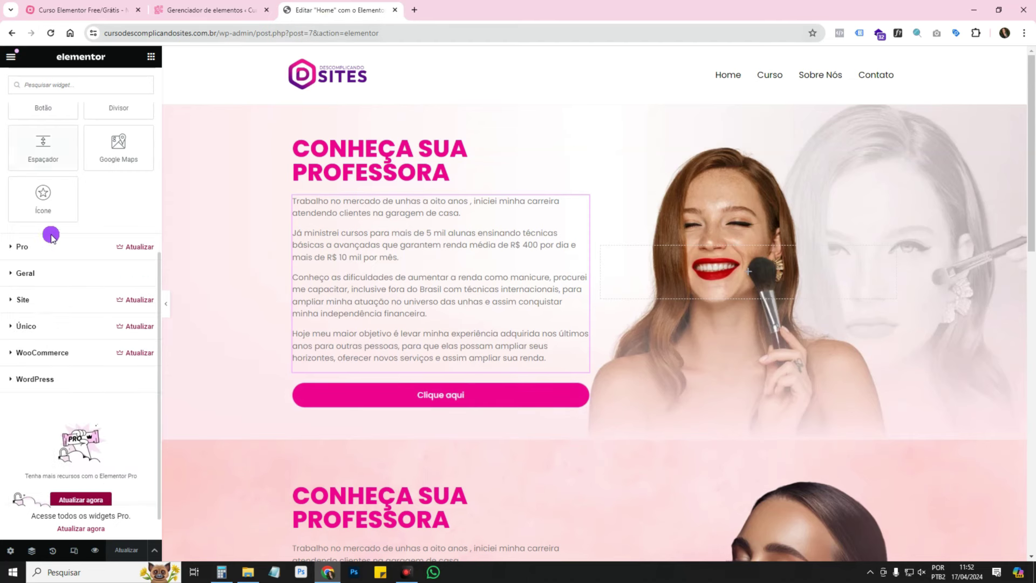
scroll(51, 237, "up", 6)
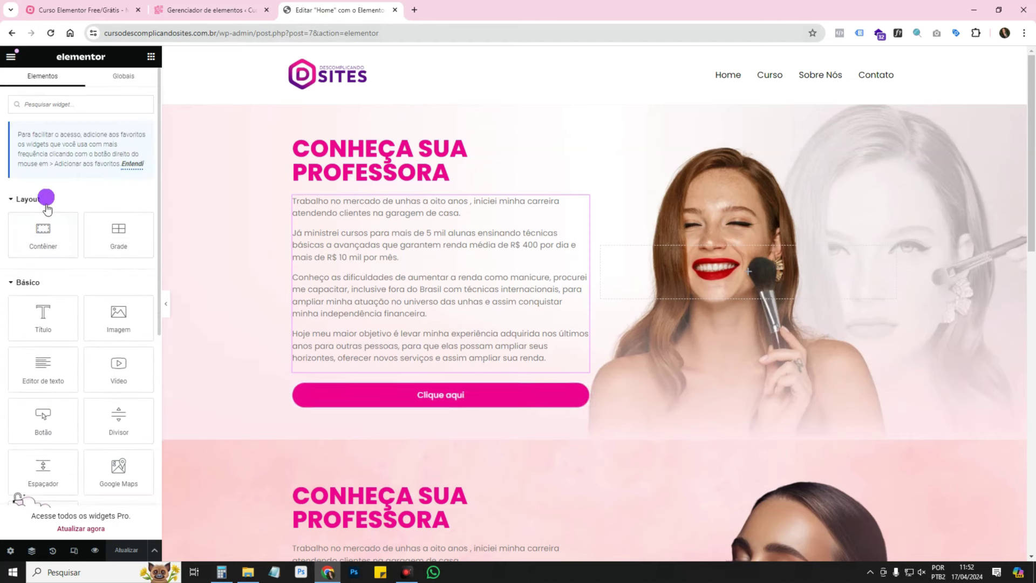
scroll(79, 285, "down", 4)
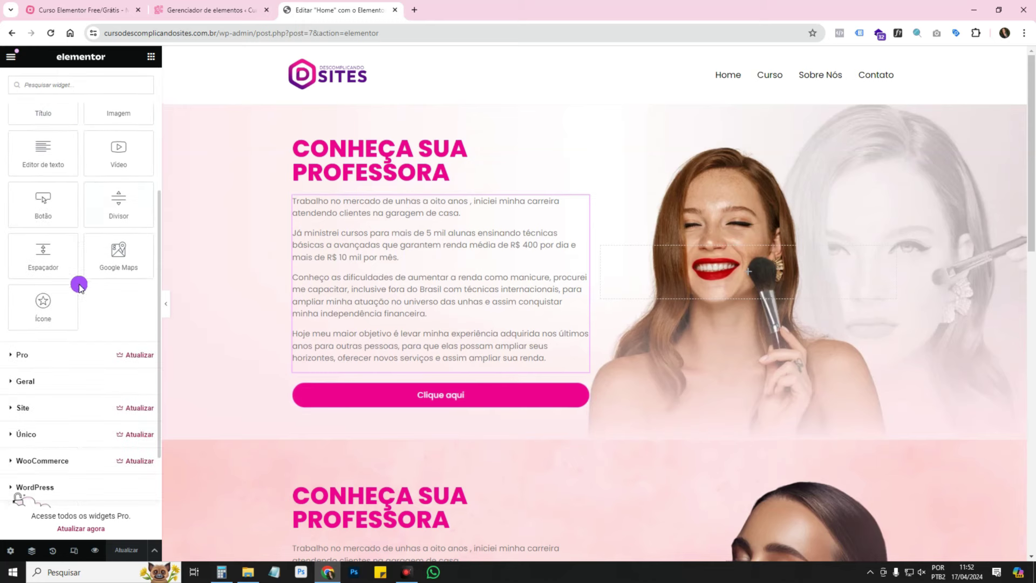
scroll(79, 285, "up", 5)
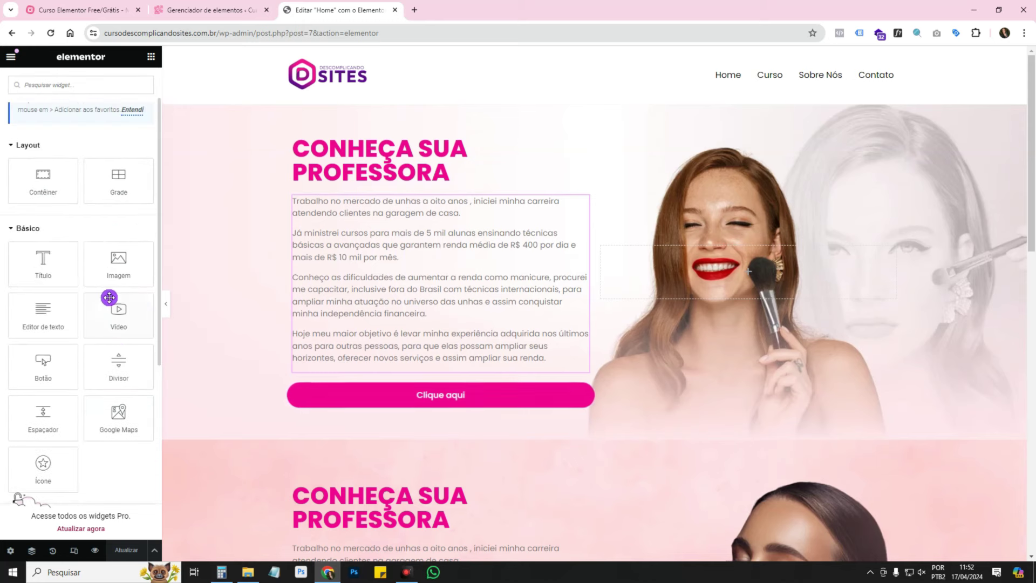
Reactivate all the widgets from Abas to Audios in Gerenciador de elementos and return to the Home page editor
left_click(253, 19)
left_click(303, 224)
left_click(303, 247)
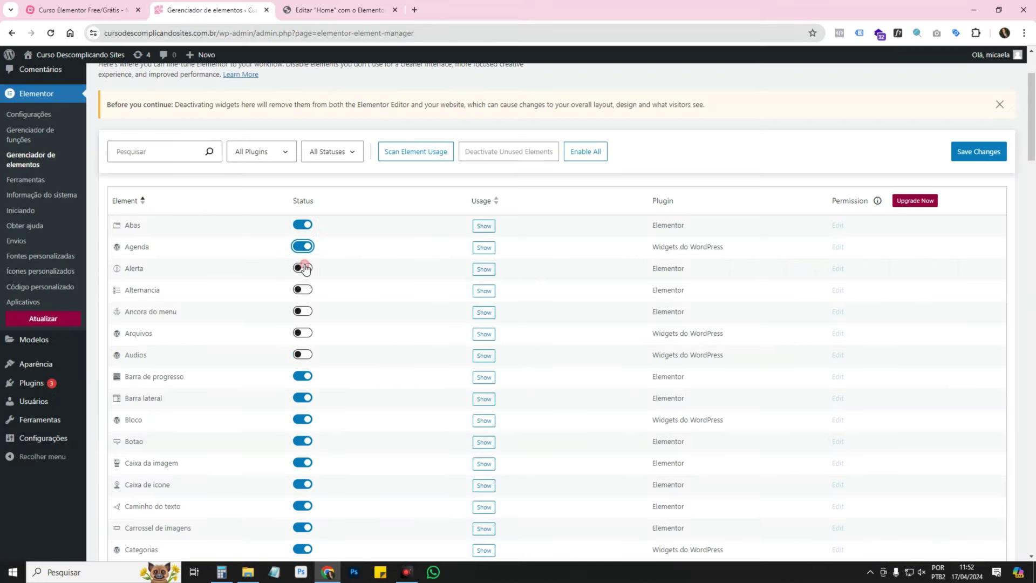
left_click(305, 268)
left_click(303, 290)
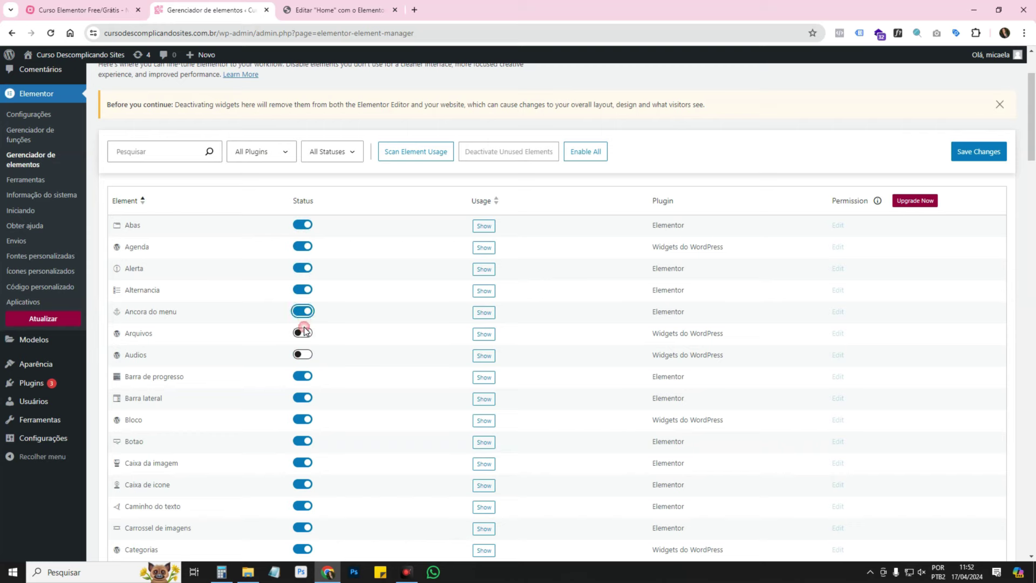
left_click(303, 332)
left_click(303, 354)
left_click(336, 10)
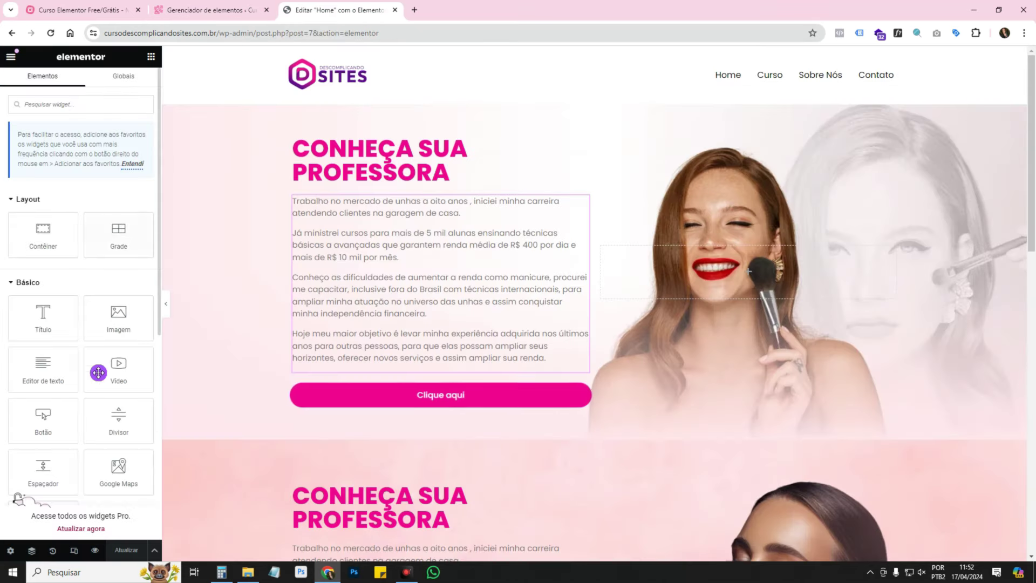
Open Elementor's Ferramentas page, examine the Gerar CSS e dados novamente option and look over the Home page's sections
left_click(218, 11)
left_click(27, 189)
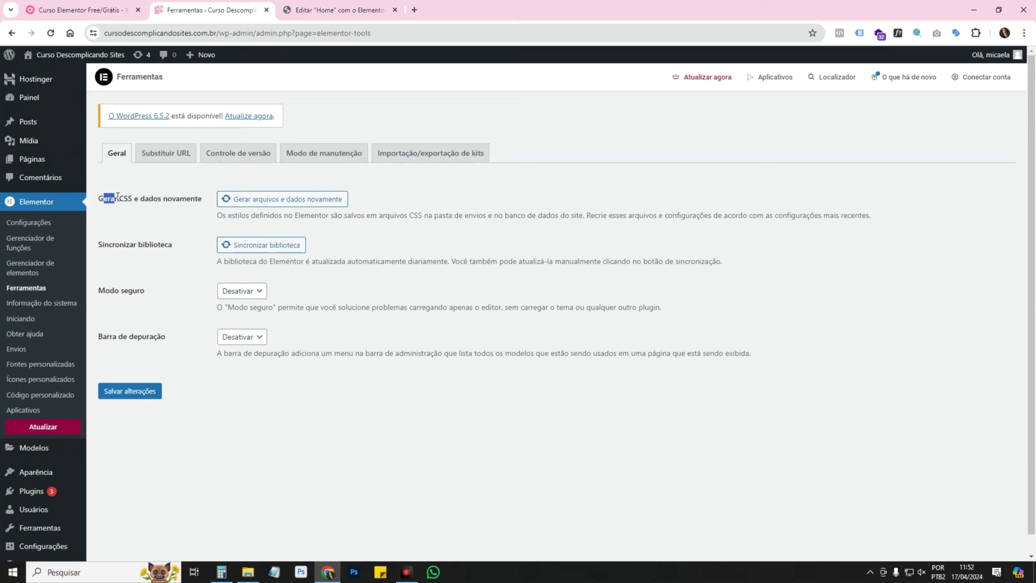
left_click_drag(118, 197, 195, 201)
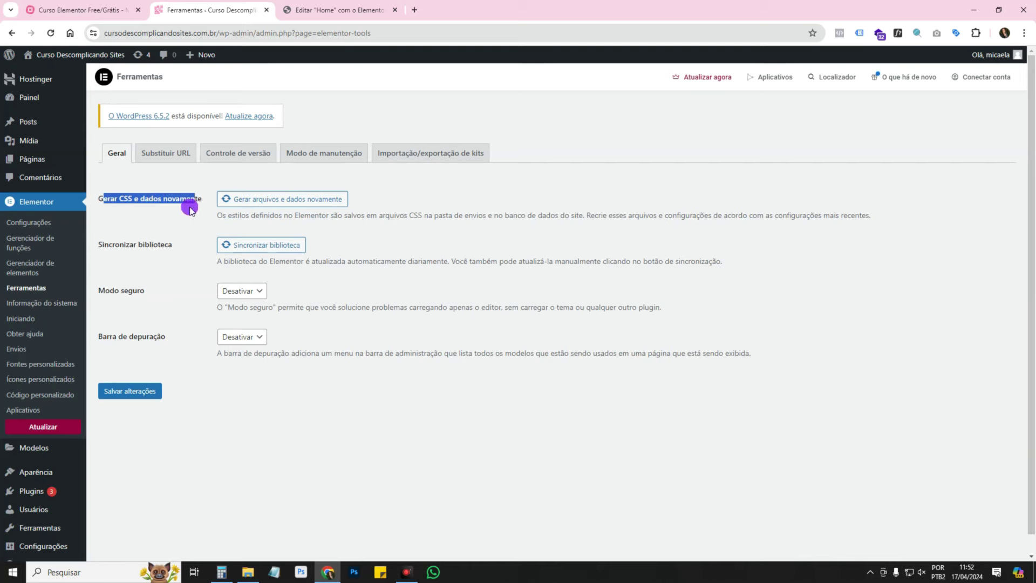
left_click(303, 16)
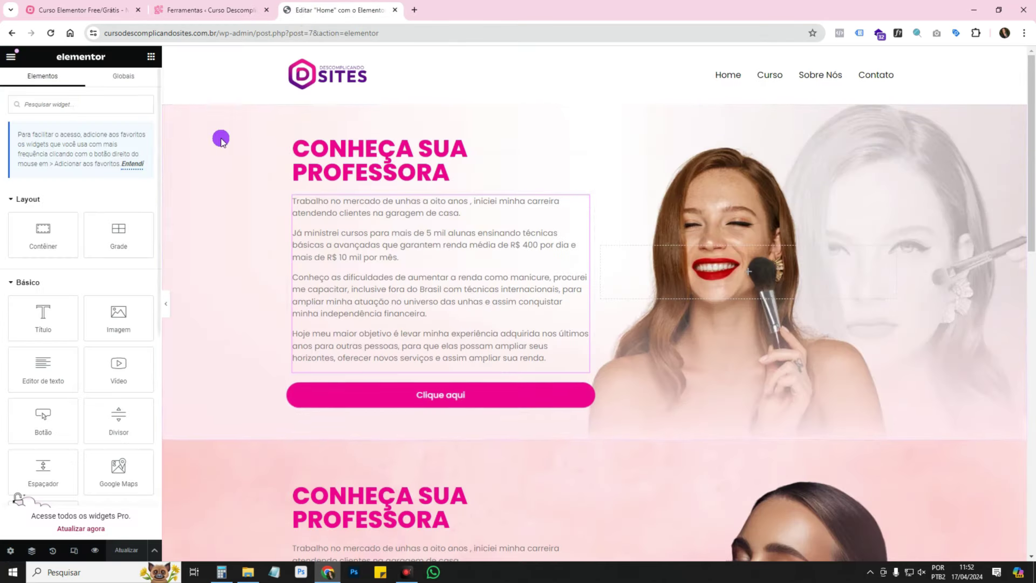
scroll(620, 291, "down", 5)
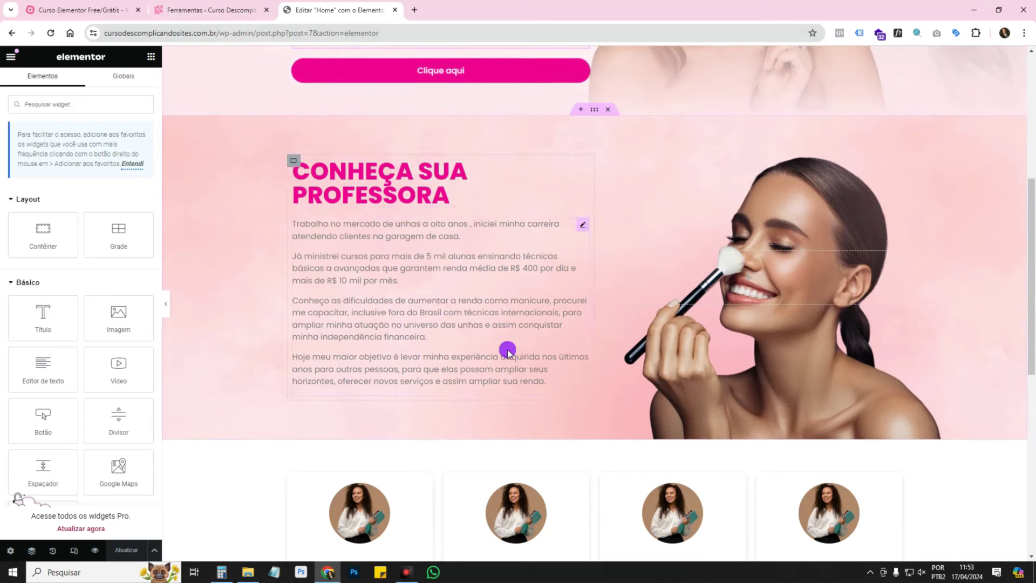
Regenerate Elementor's CSS files and data and sync the library in Ferramentas, saving the general settings
left_click(231, 16)
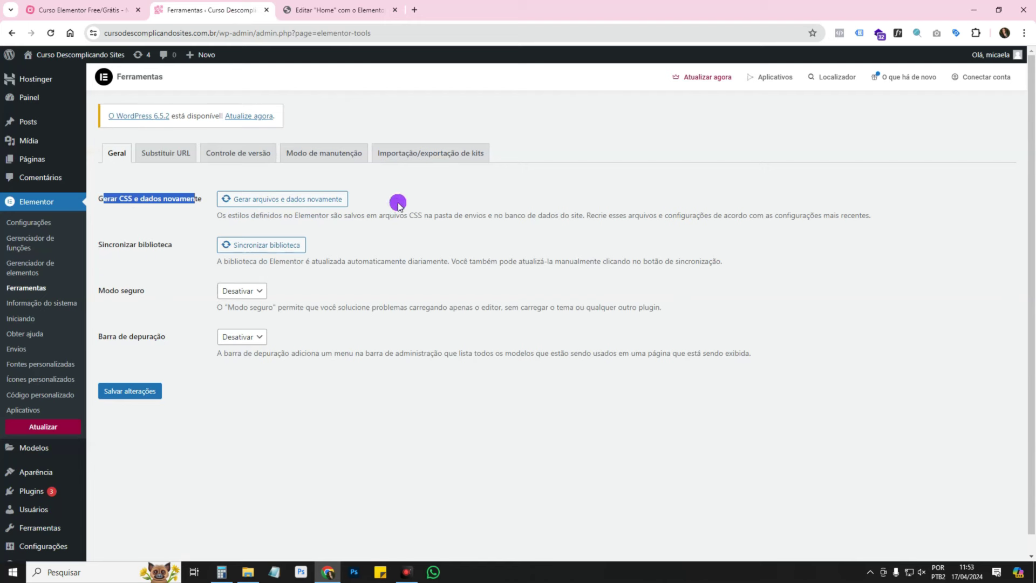
left_click(280, 205)
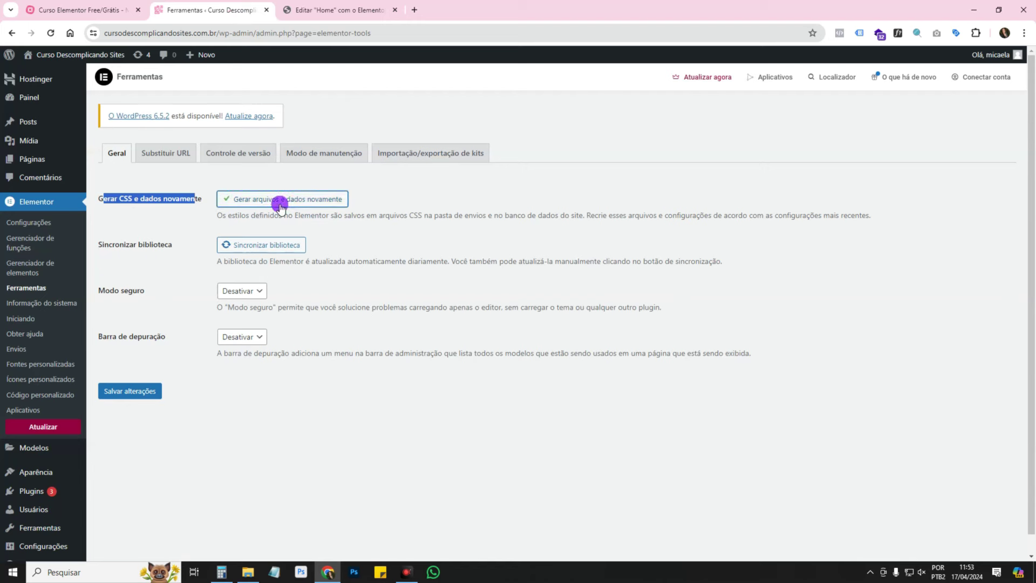
left_click(280, 247)
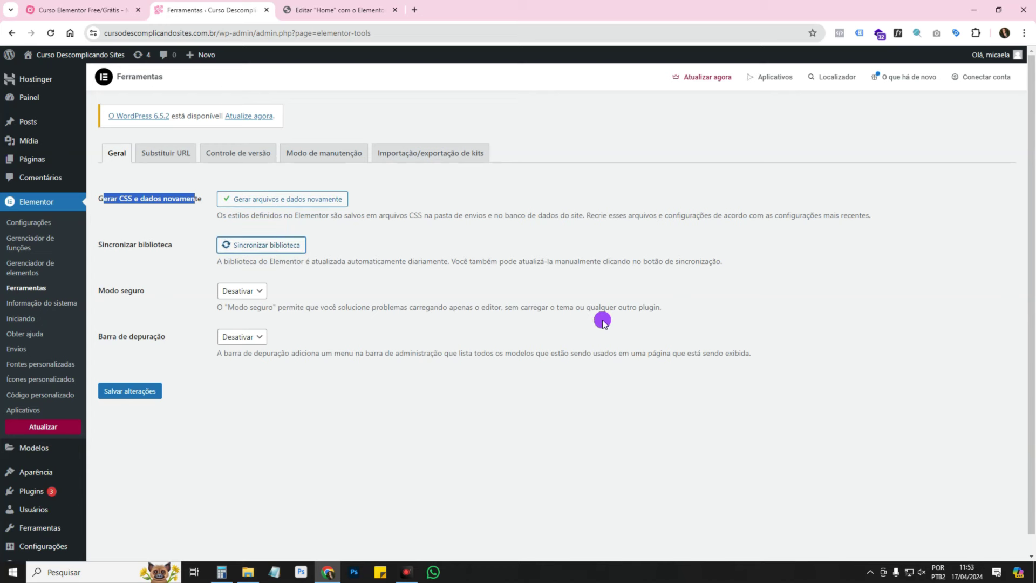
left_click(145, 391)
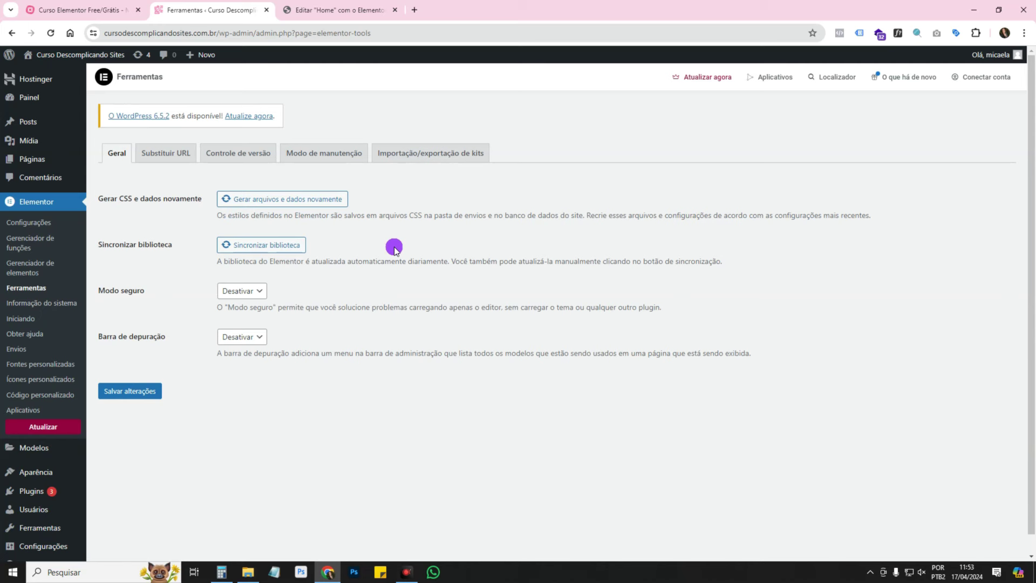
Look at the Substituir URL tool and copy the site's base address from the Home page editor's URL
left_click(149, 158)
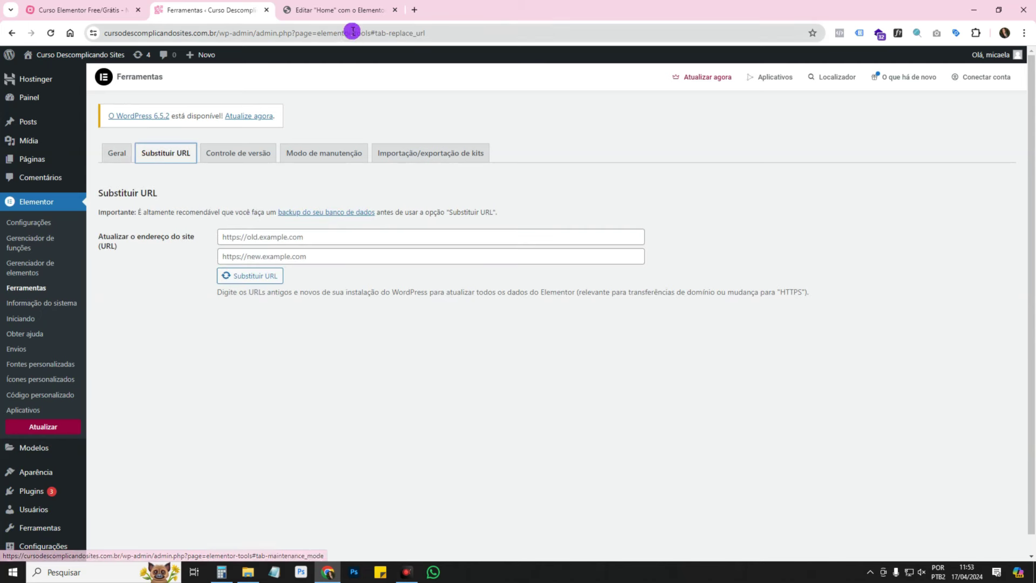
left_click(346, 13)
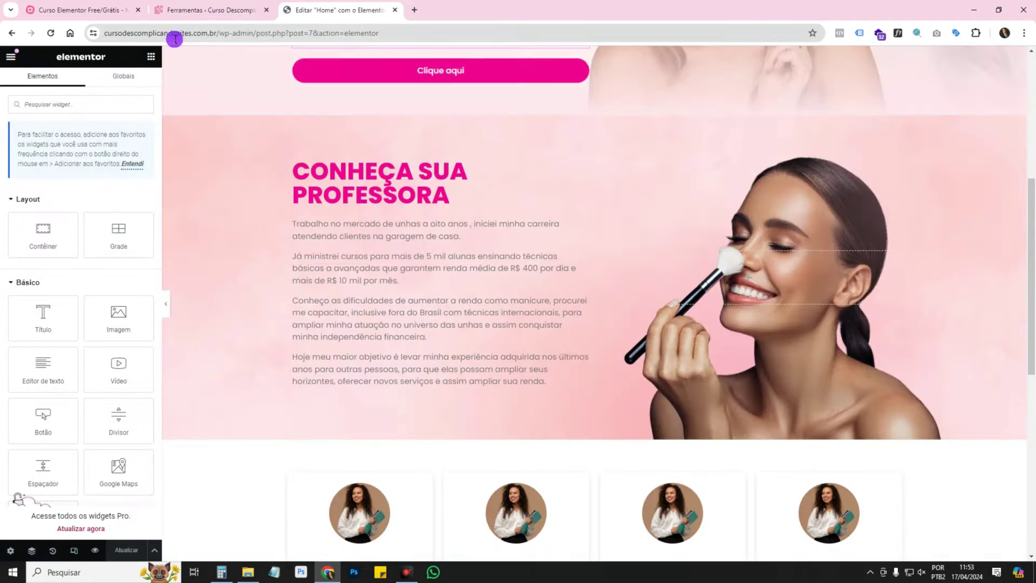
left_click(119, 33)
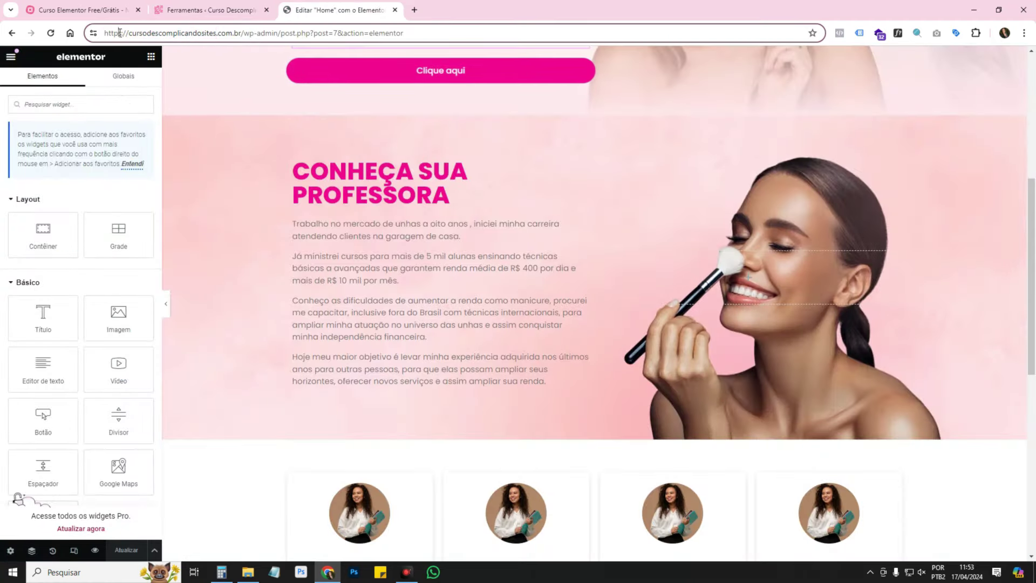
left_click(126, 47)
left_click(122, 33)
left_click_drag(244, 33, 126, 28)
key("ctrl+c")
left_click(259, 11)
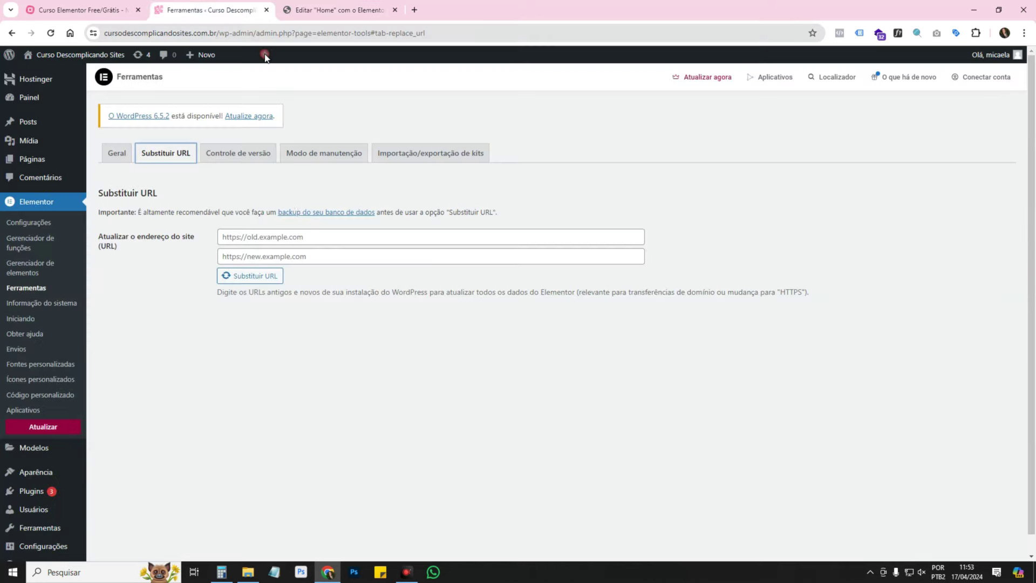
left_click(292, 237)
key("ctrl+v")
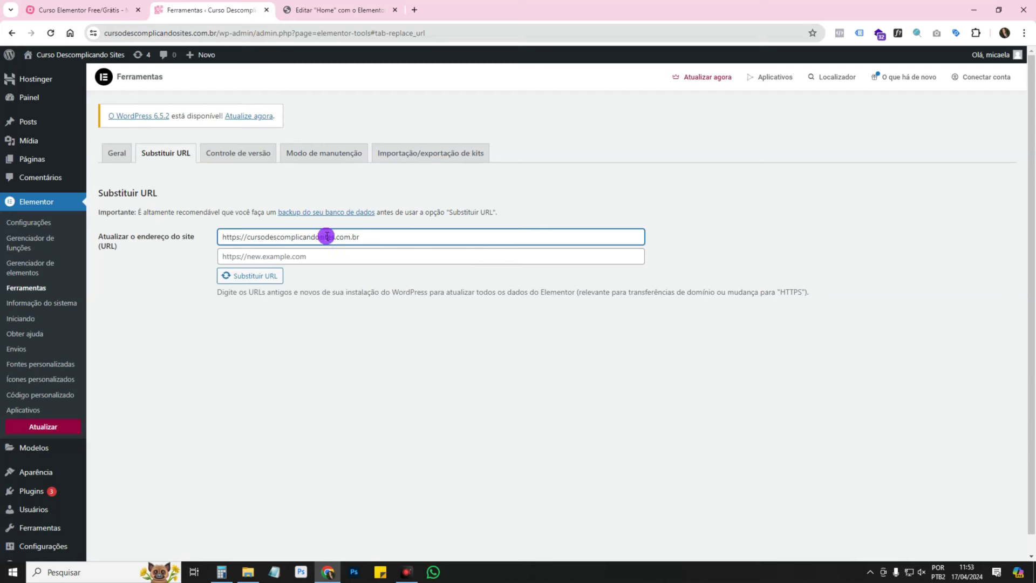
left_click(321, 257)
type("https://cursodescomplicandosites.com.br/")
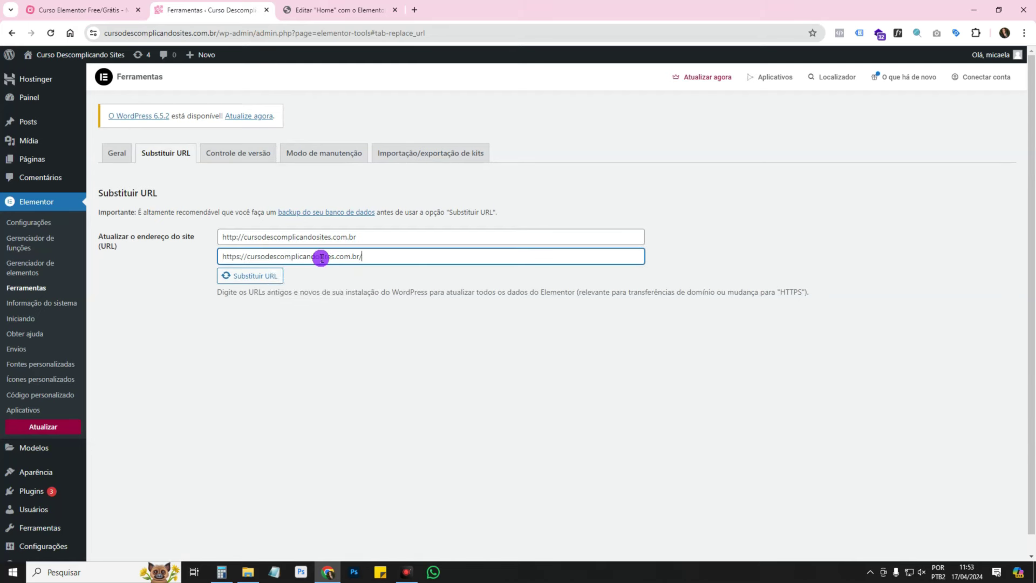
key("BackSpace")
left_click(258, 276)
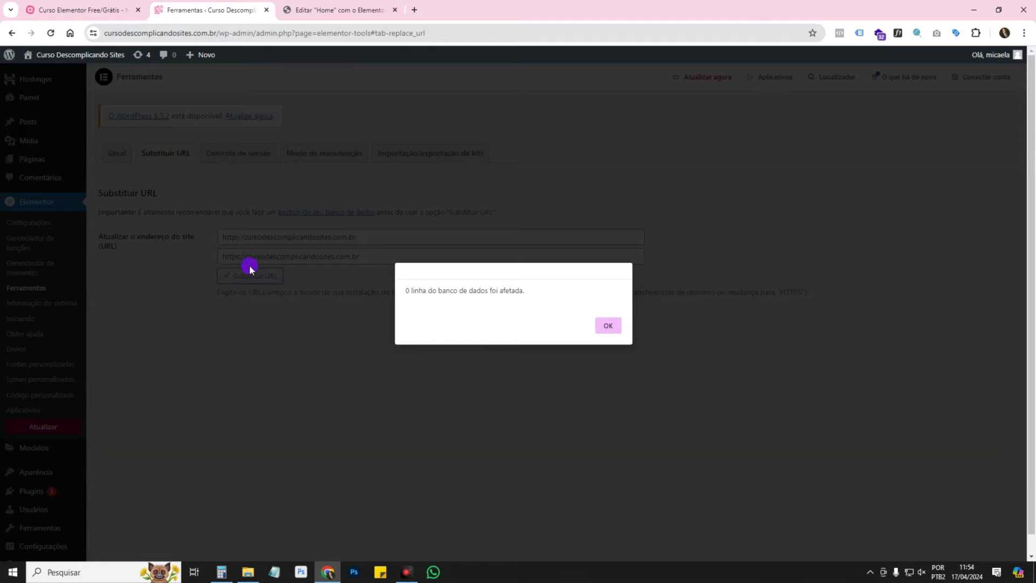
left_click(610, 326)
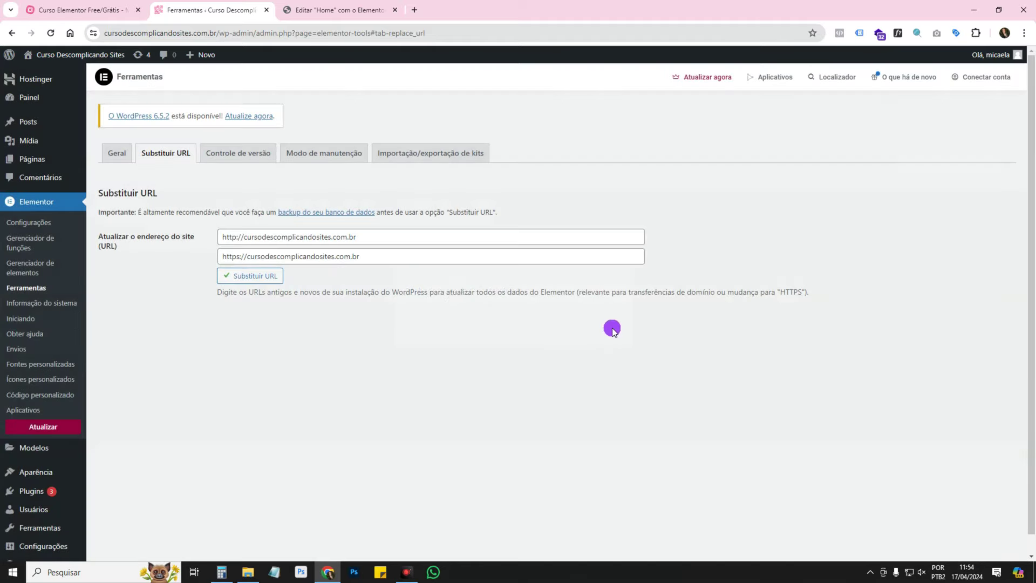
left_click(371, 238)
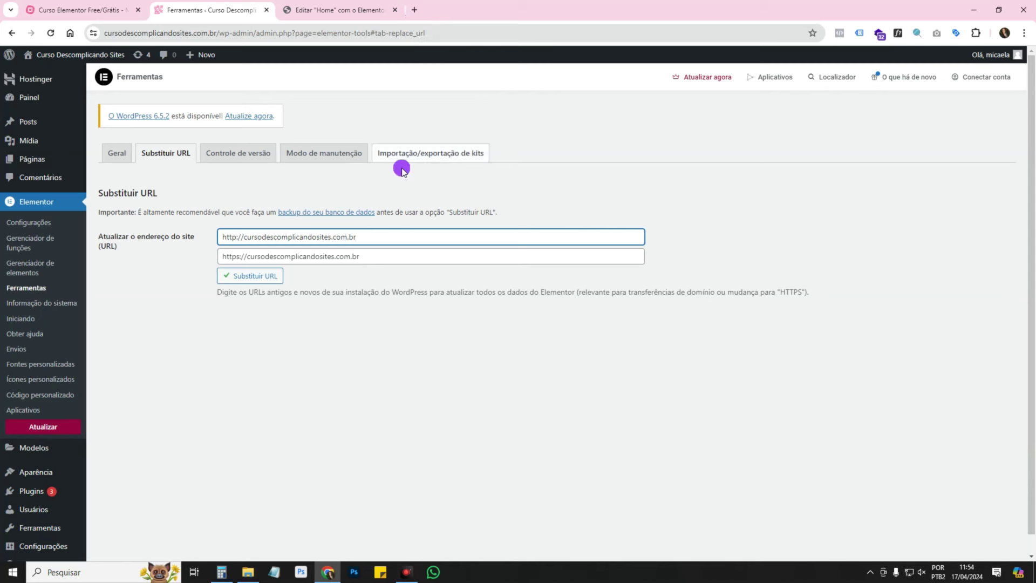
left_click_drag(372, 238, 240, 246)
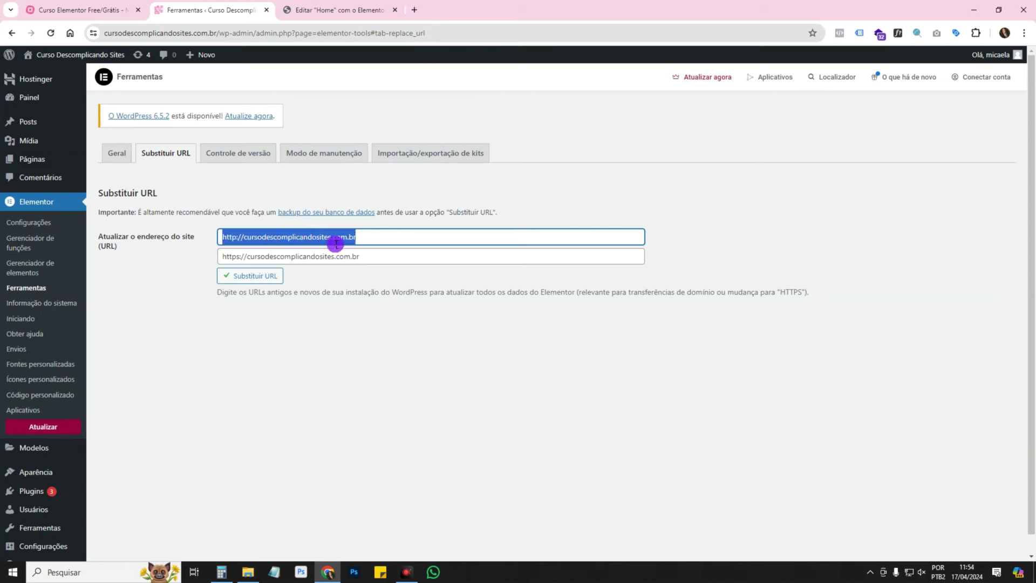
left_click(356, 250)
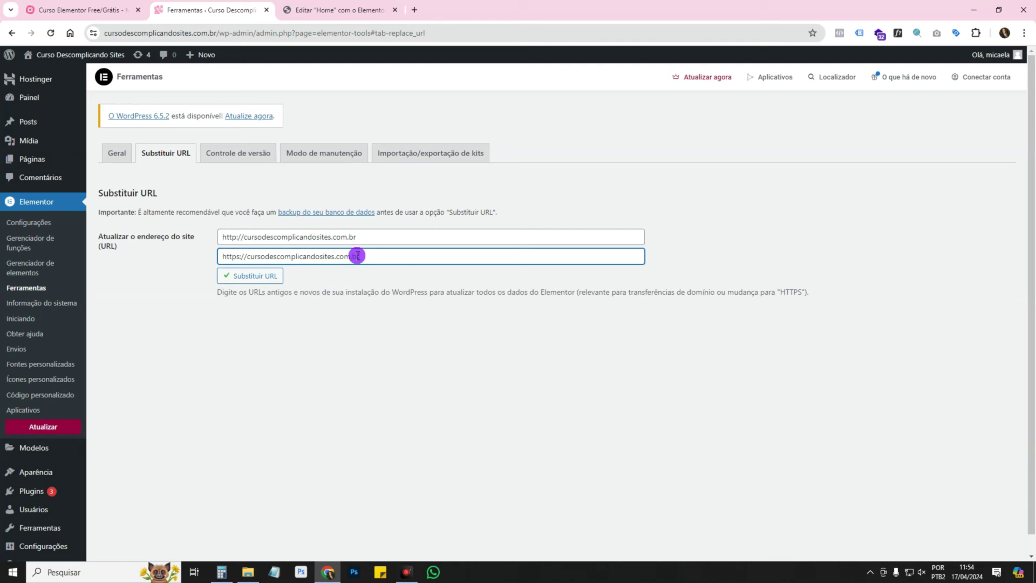
Select 3.19.2 as the Elementor version to revert to under Controle de versão, start its reinstallation and cancel it
left_click(235, 157)
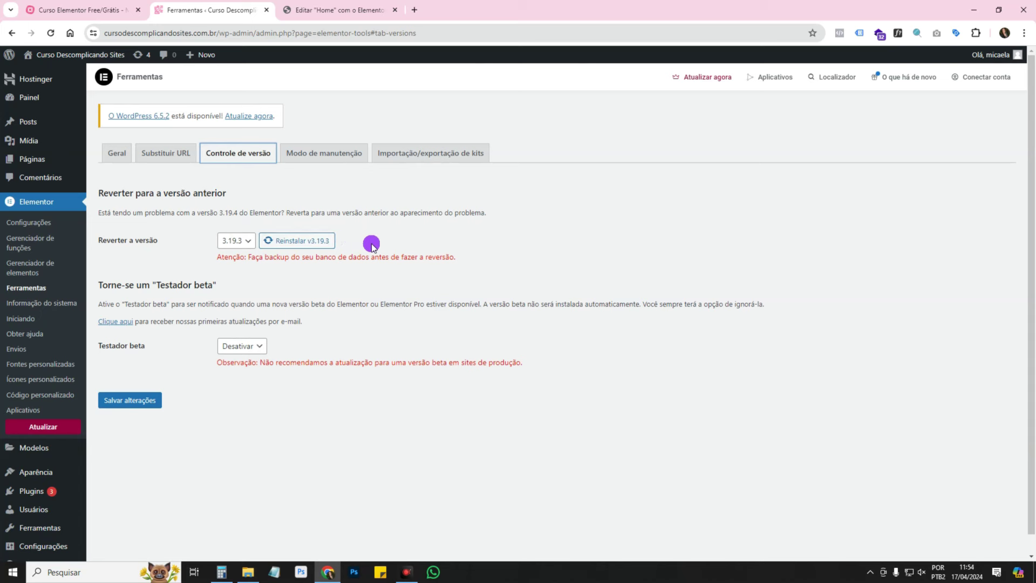
left_click(246, 248)
left_click(245, 247)
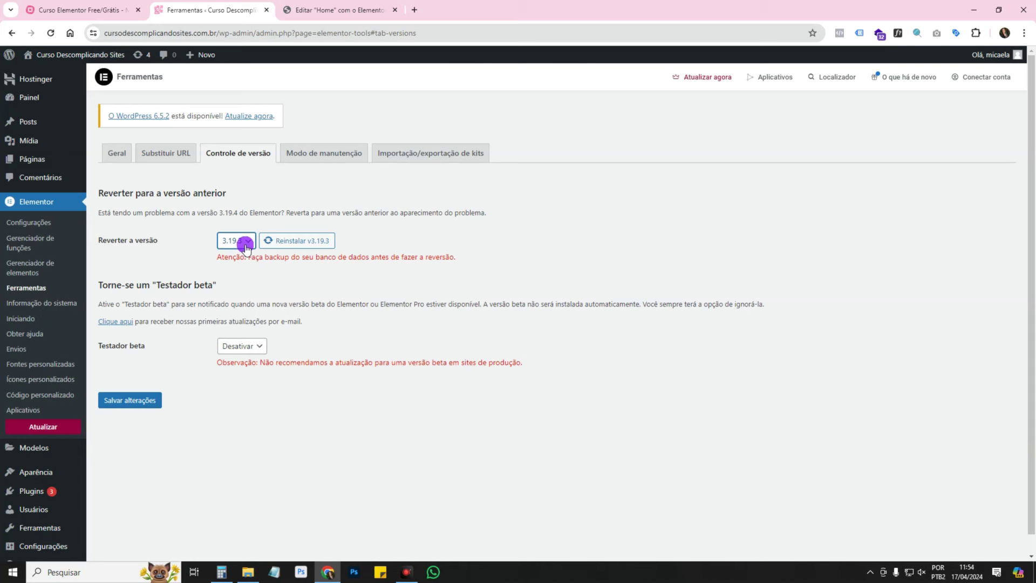
left_click(241, 241)
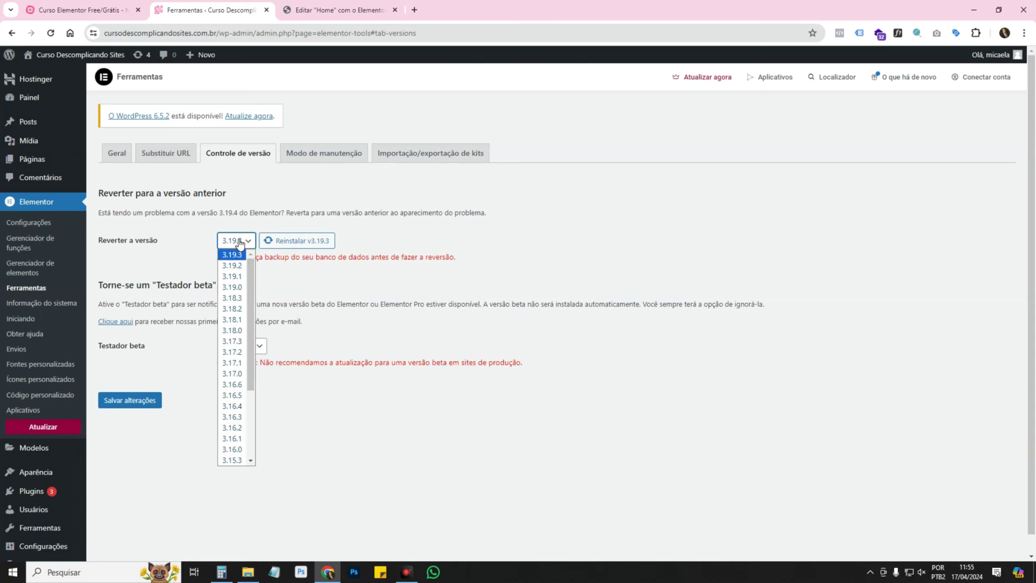
left_click(240, 265)
left_click(321, 240)
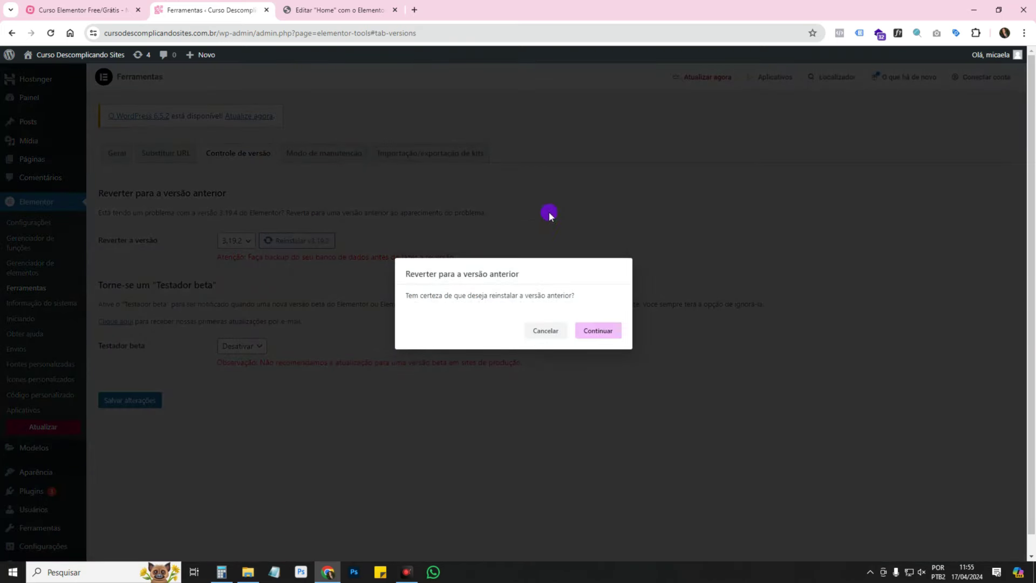
left_click(546, 331)
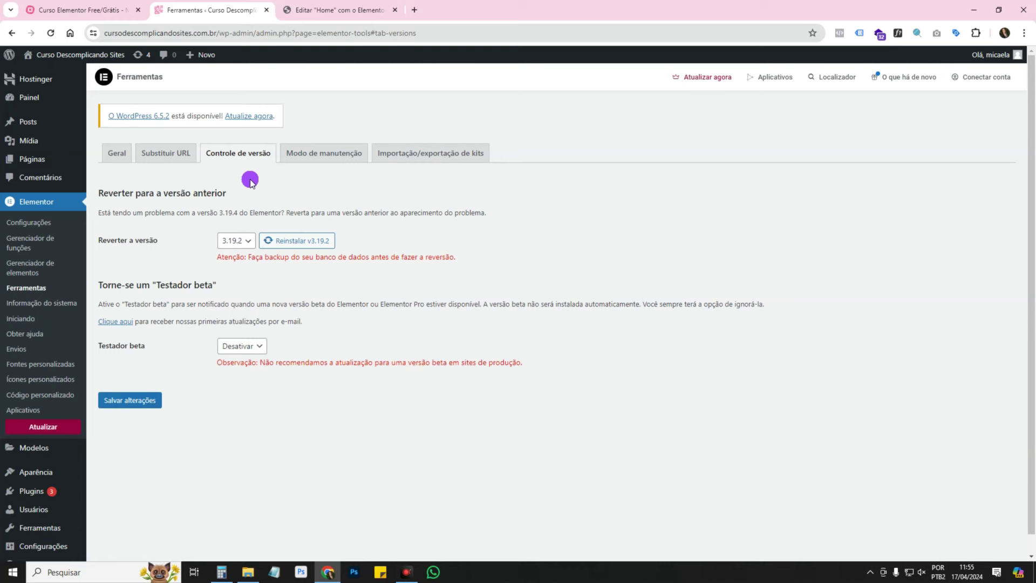
left_click(295, 156)
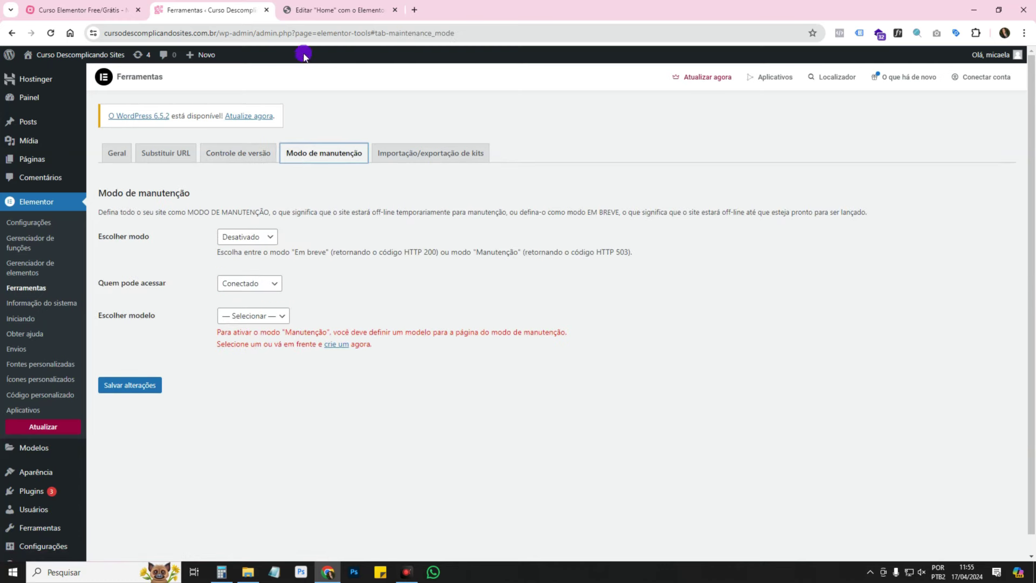
left_click(295, 8)
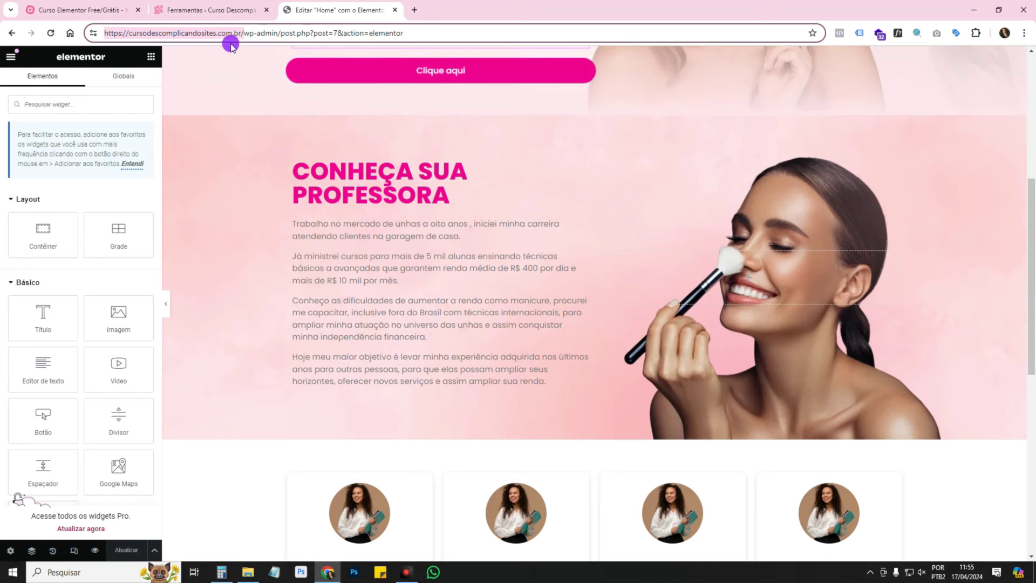
key("ctrl+shift+n")
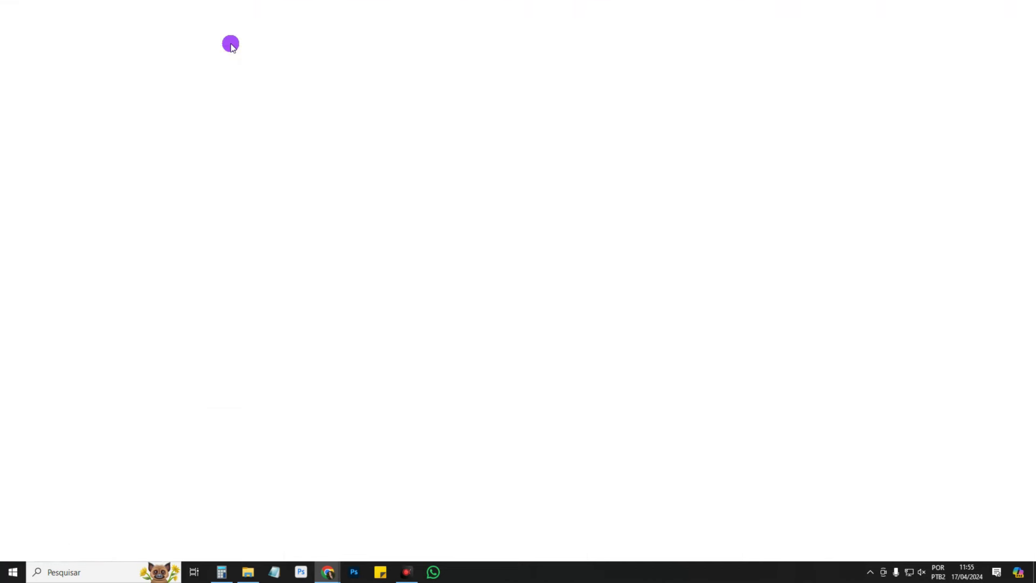
type("https://cursodescomplicandosites.com.br/")
key("Return")
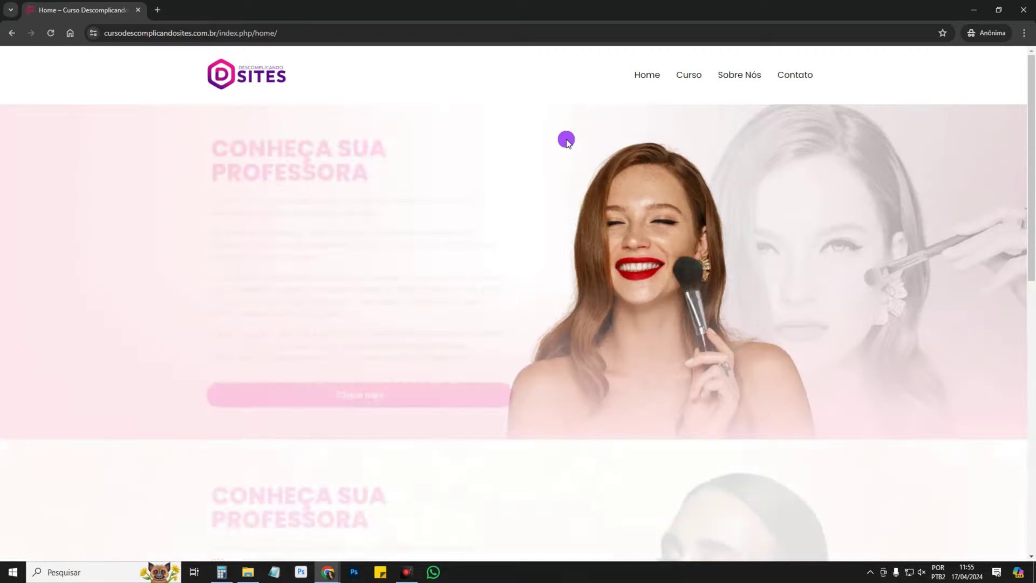
scroll(484, 400, "down", 15)
scroll(484, 400, "up", 8)
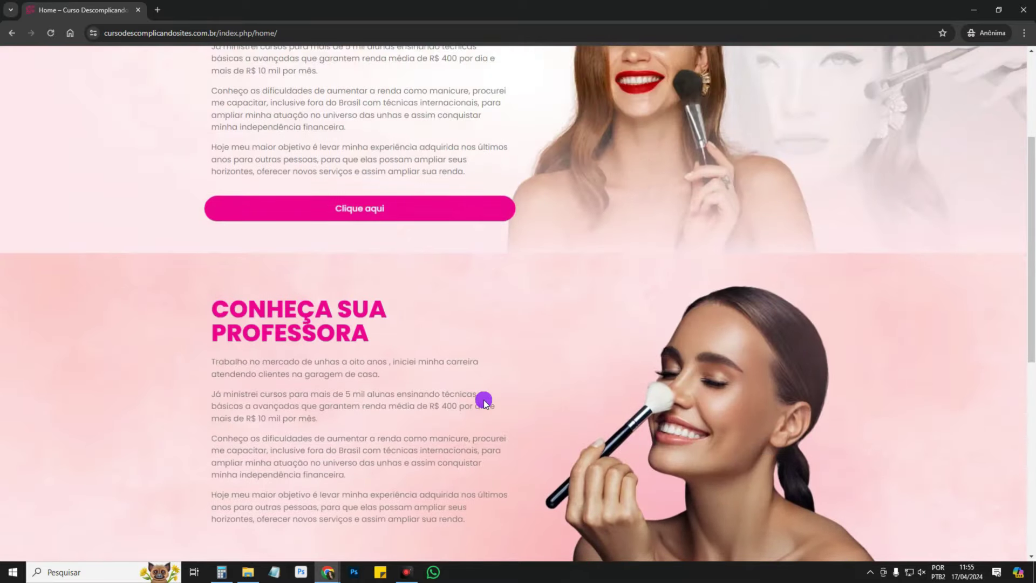
scroll(483, 400, "down", 8)
scroll(483, 400, "up", 12)
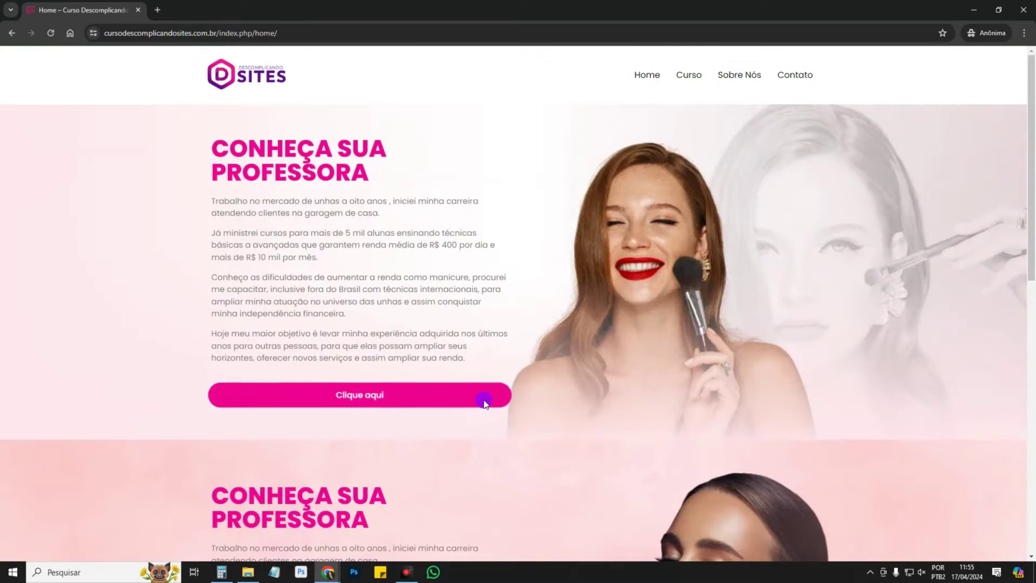
left_click(974, 10)
Set Escolher modo to Manutenção in Elementor's Ferramentas and check which templates Escolher modelo offers
left_click(244, 4)
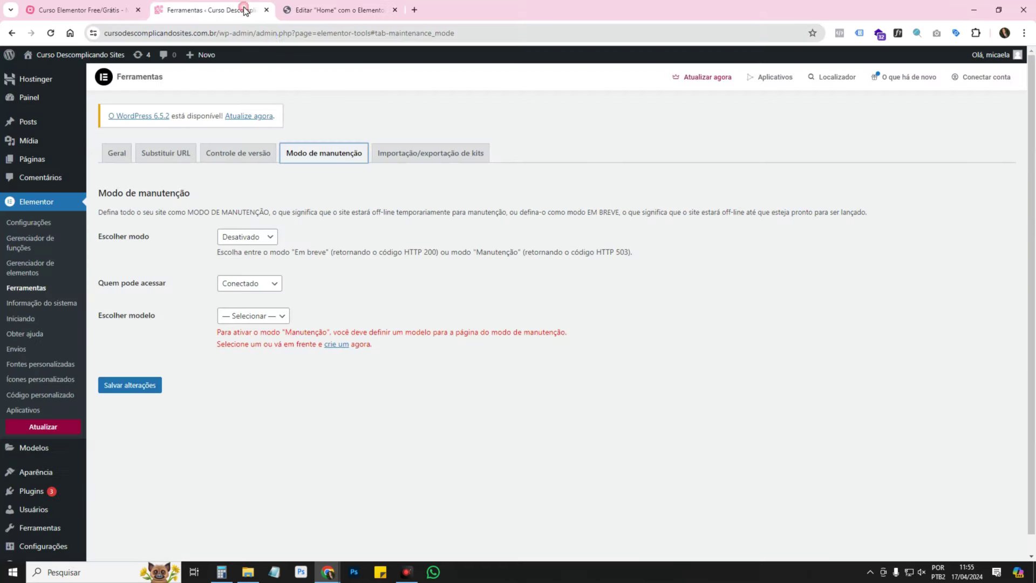
left_click(260, 237)
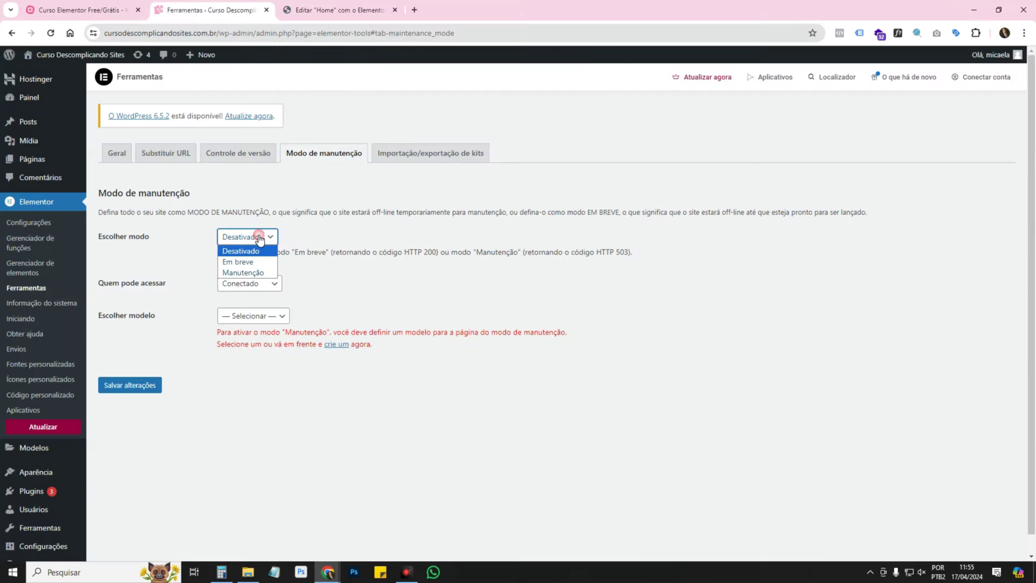
left_click(262, 272)
scroll(256, 293, "down", 1)
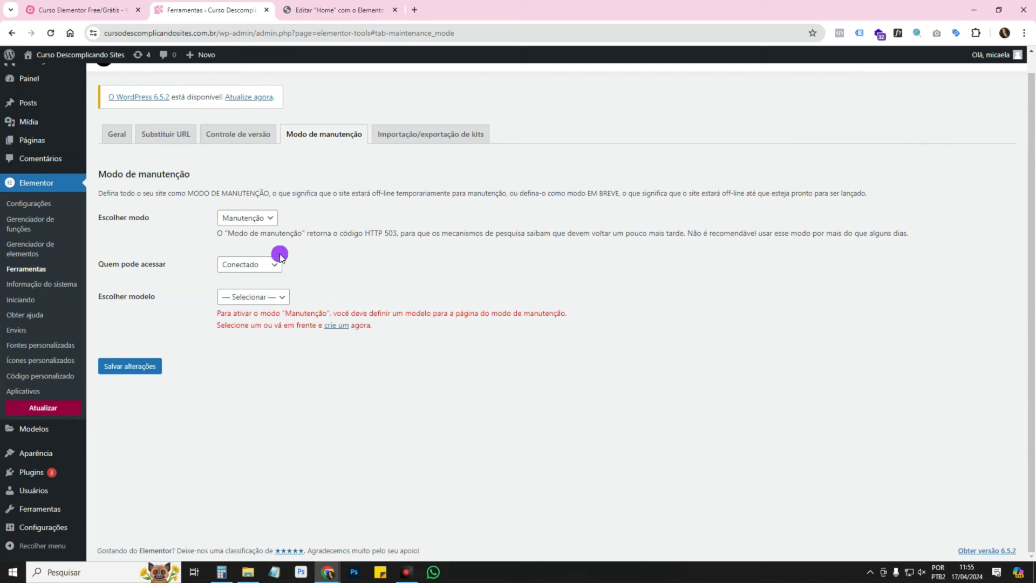
left_click(279, 298)
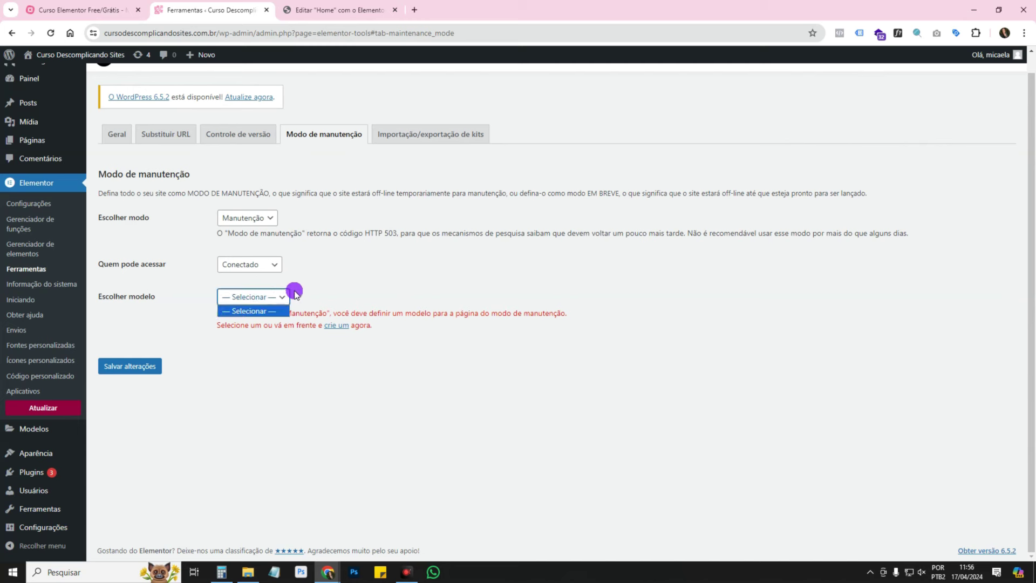
left_click(374, 268)
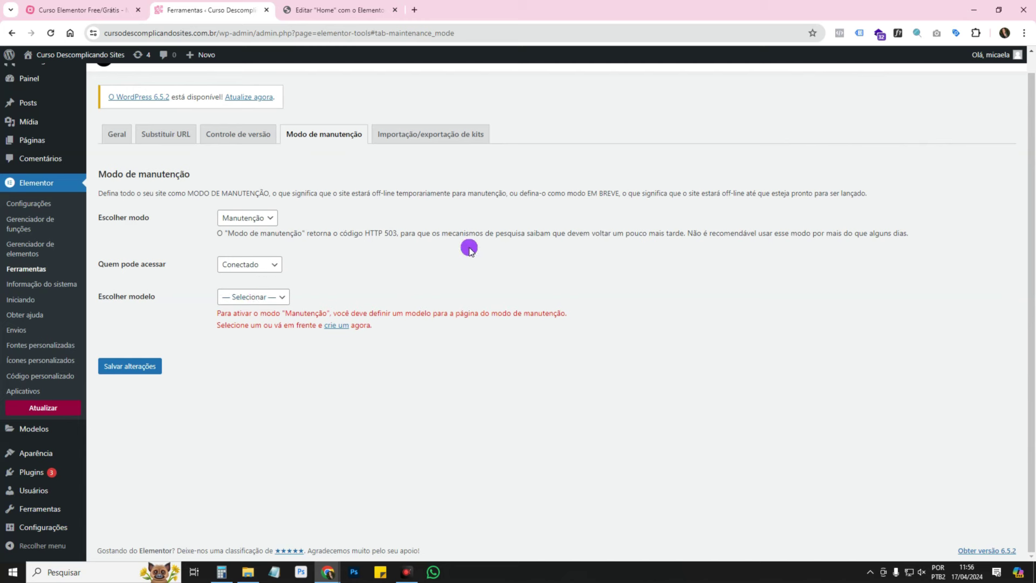
left_click(252, 299)
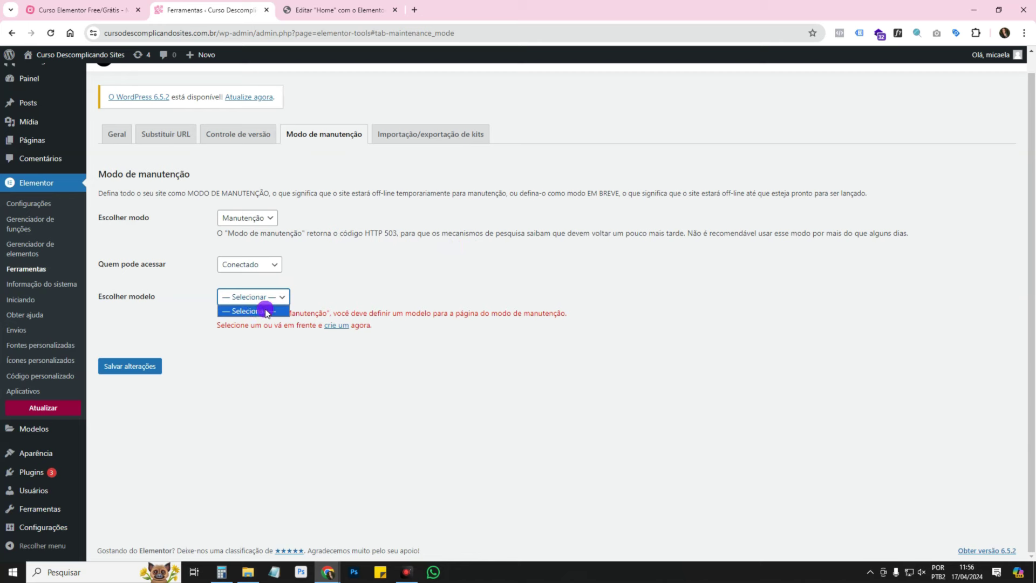
left_click(319, 301)
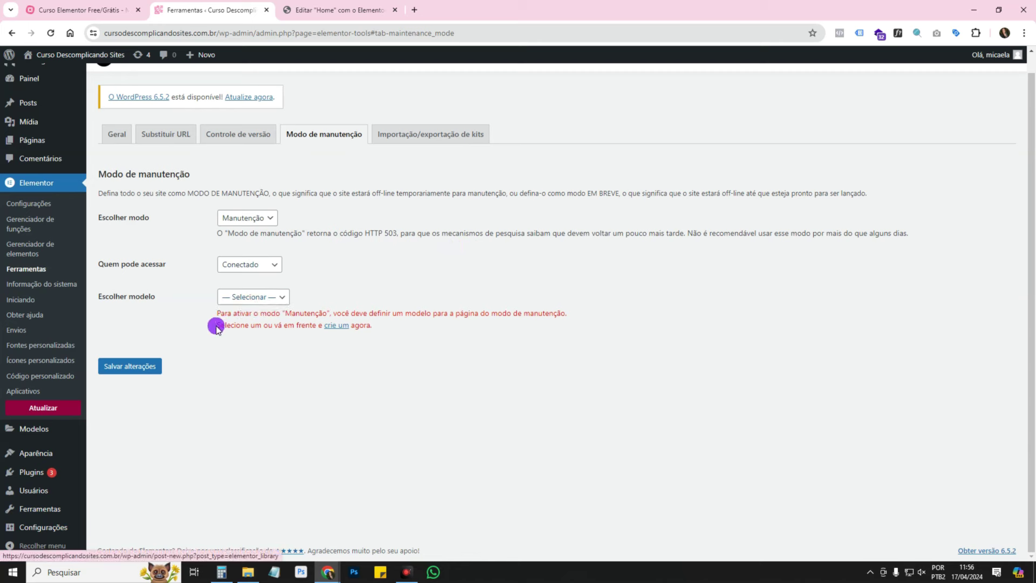
left_click_drag(284, 313, 344, 313)
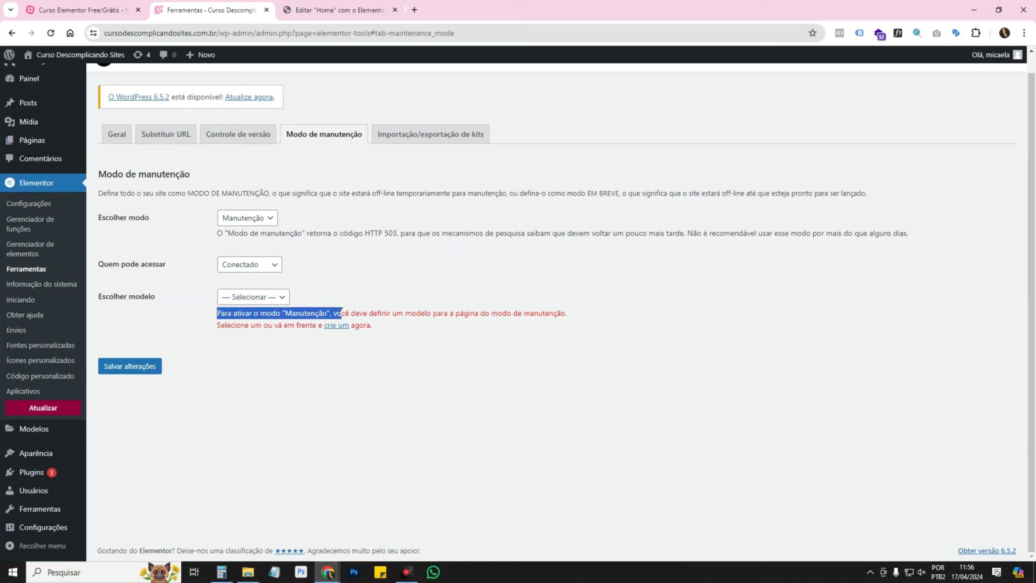
left_click(418, 310)
Create a new template from the maintenance settings in a separate browser tab, title it manutenção and publish it
right_click(335, 327)
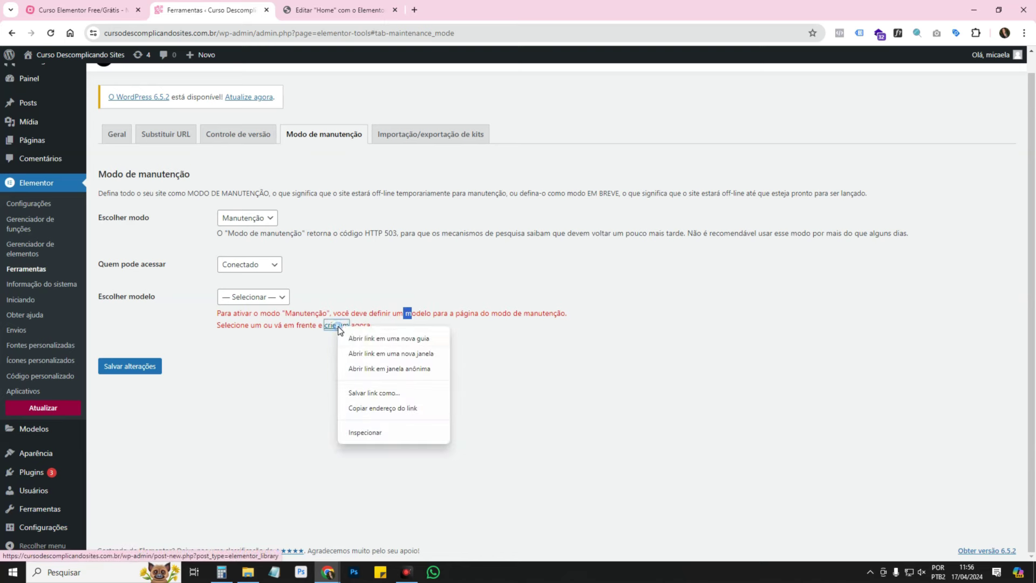
left_click(352, 338)
left_click(433, 12)
left_click(218, 162)
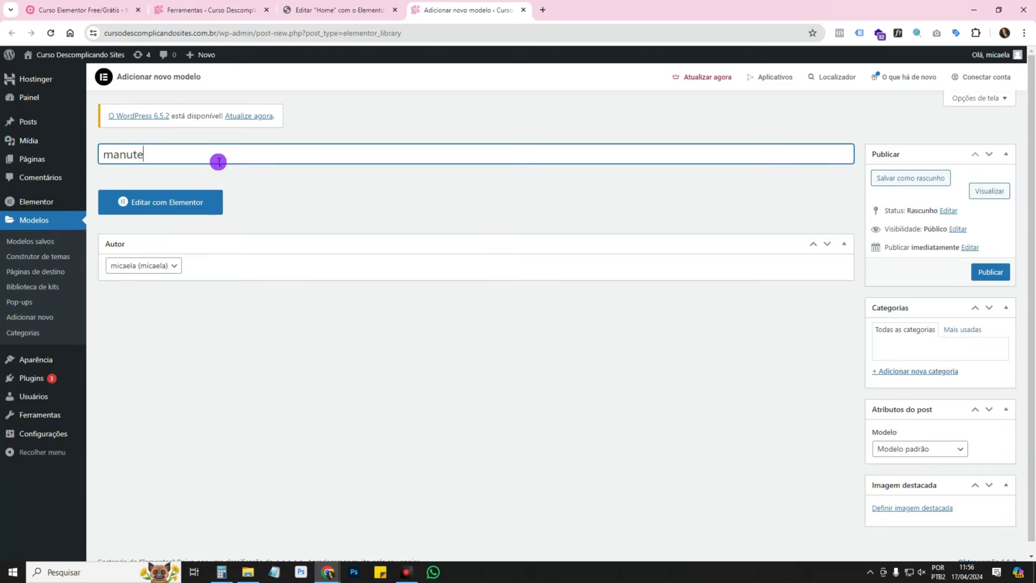
left_click(1003, 272)
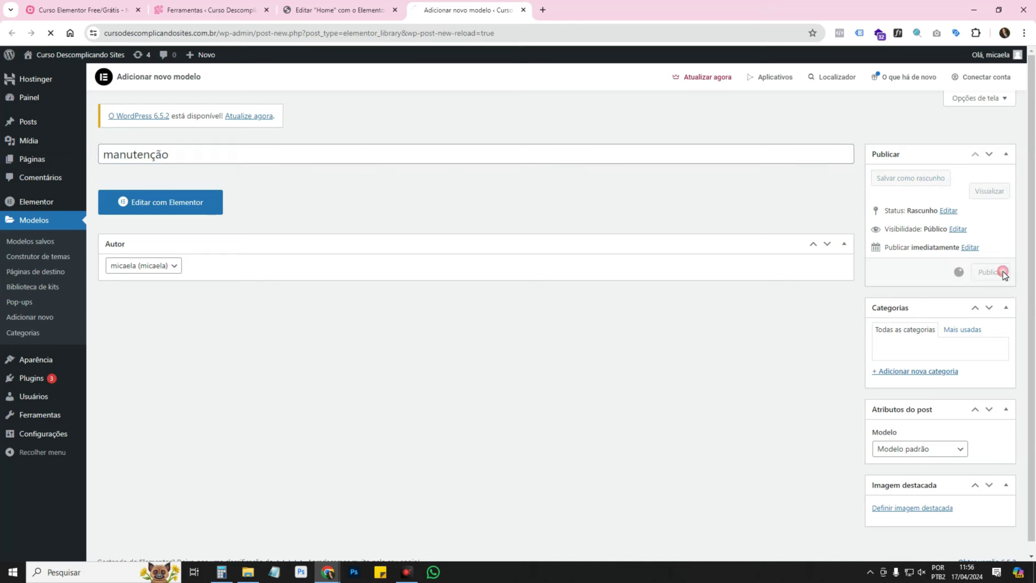
left_click(219, 215)
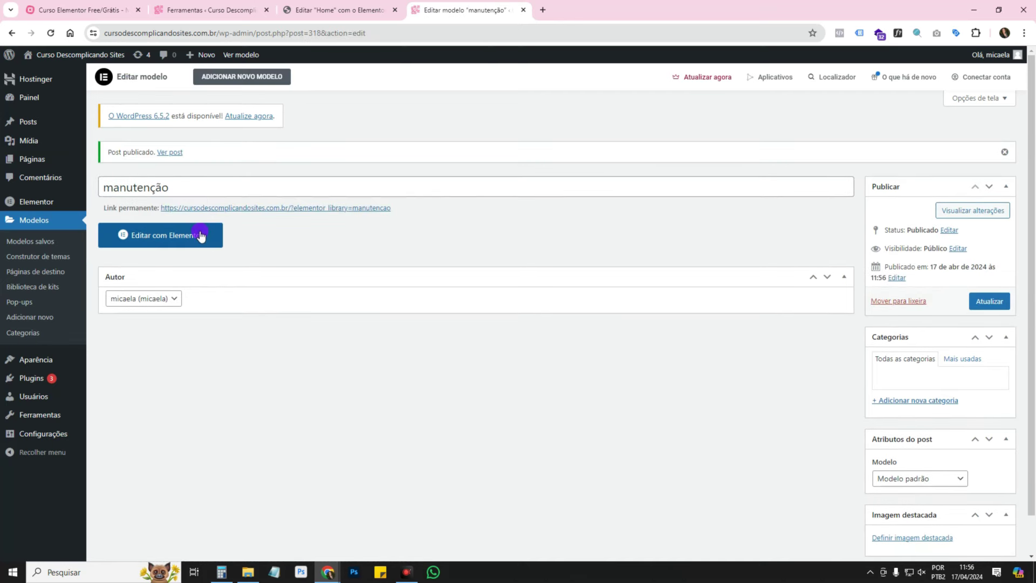
Edit the template with Elementor, adding a centred heading that reads "Nosso site esta em manutenção"
left_click(199, 241)
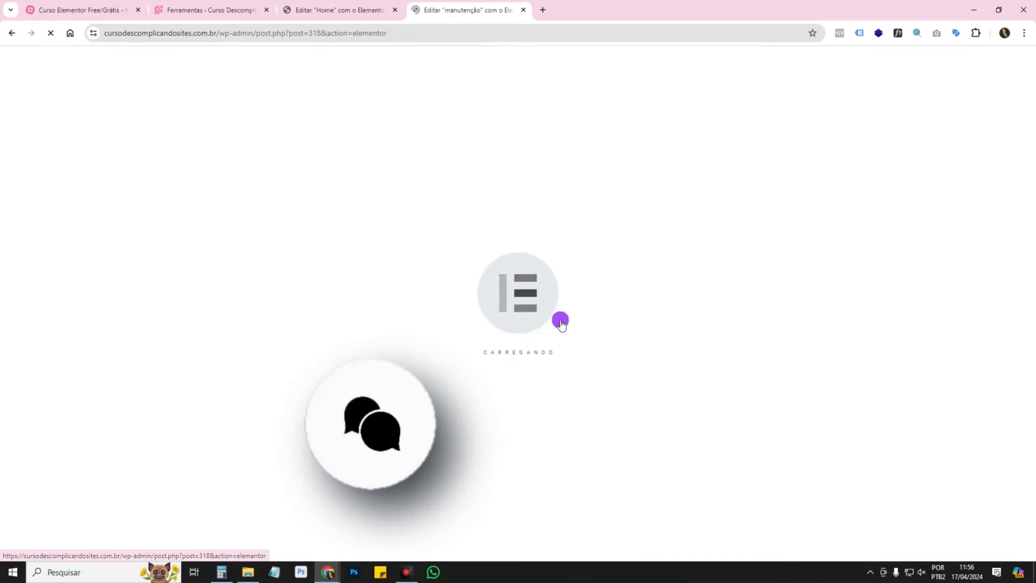
left_click_drag(42, 300, 570, 224)
triple_click(86, 157)
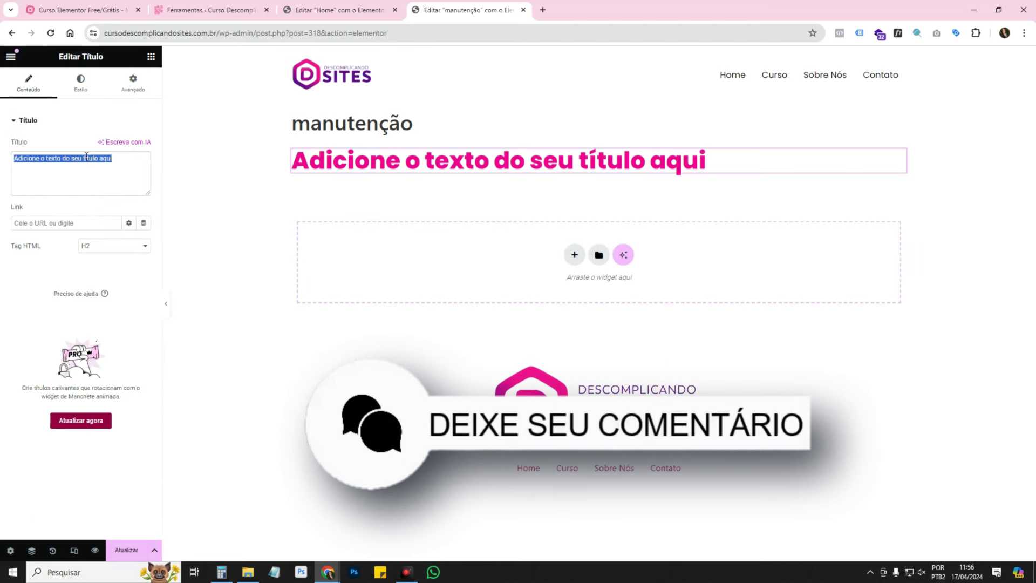
type("Nosso site esta em manutenção")
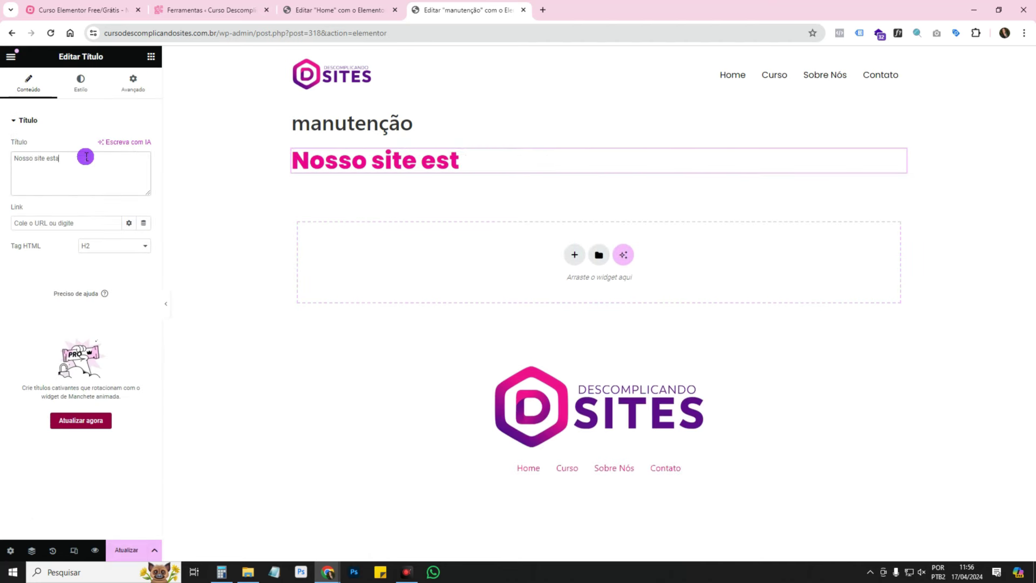
left_click(80, 103)
left_click(113, 145)
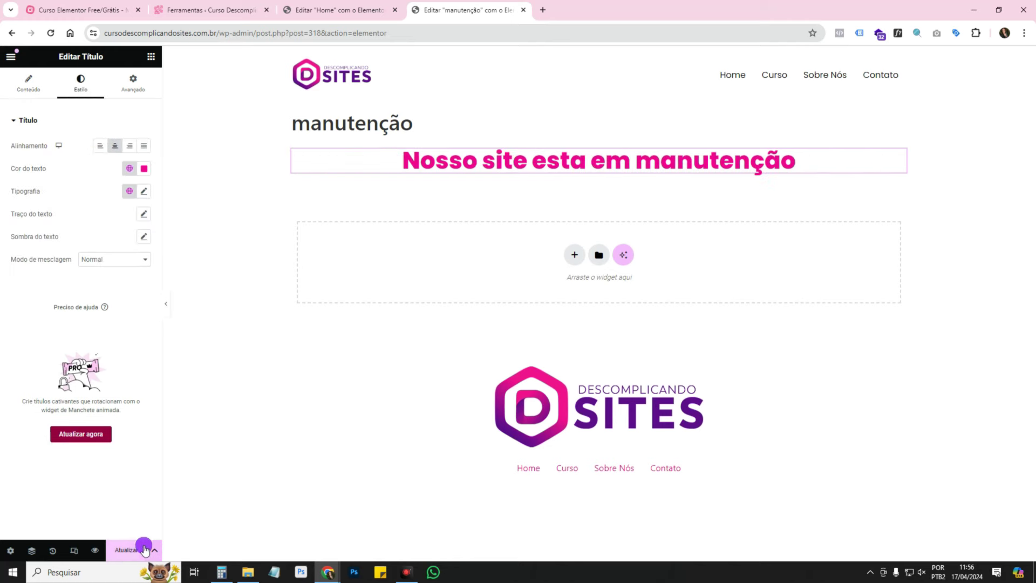
Reload the Ferramentas page, choose manutenção as the maintenance mode template and save the changes
left_click(345, 11)
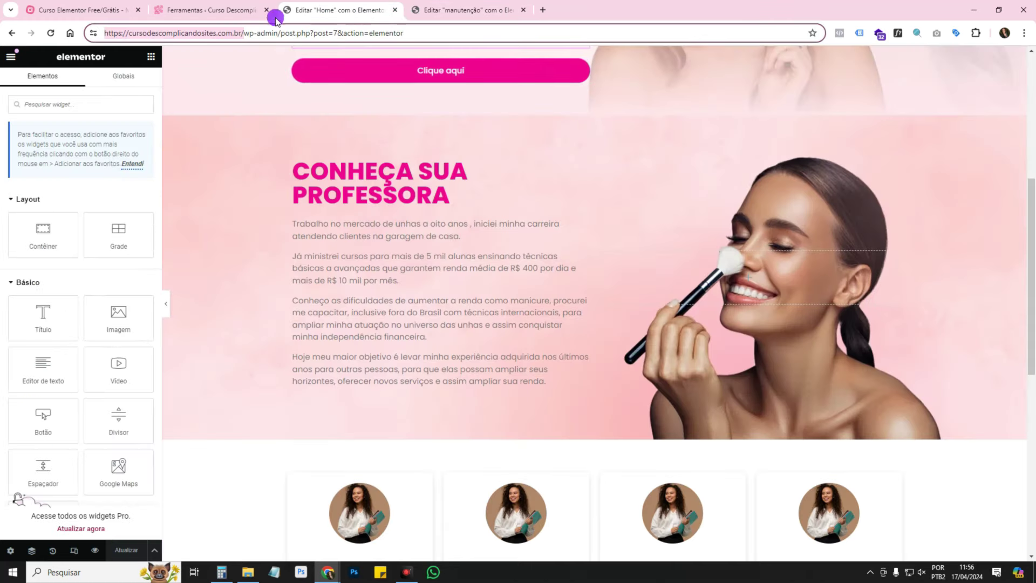
left_click(225, 11)
left_click(50, 34)
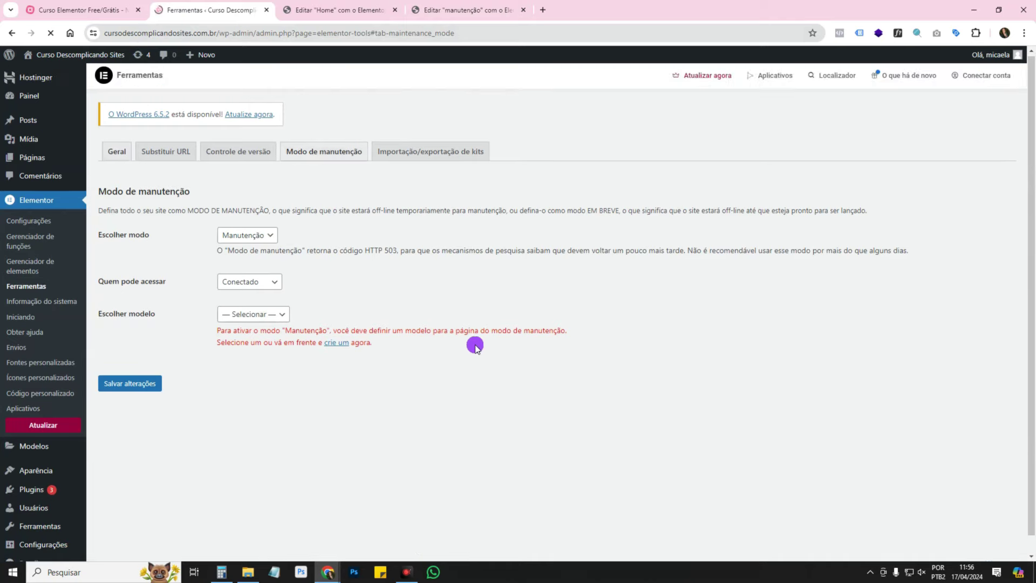
left_click(255, 299)
left_click(264, 319)
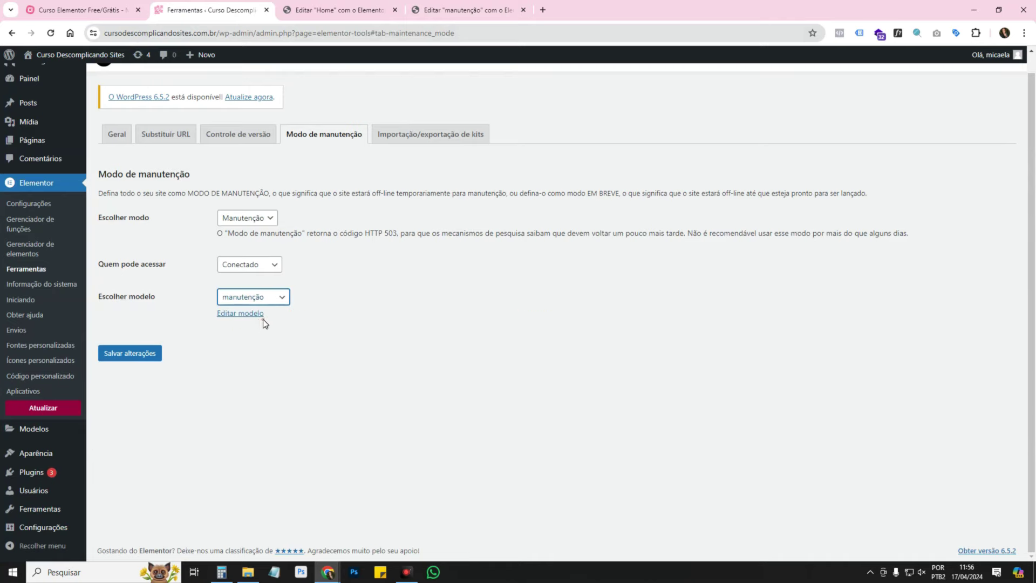
left_click(142, 354)
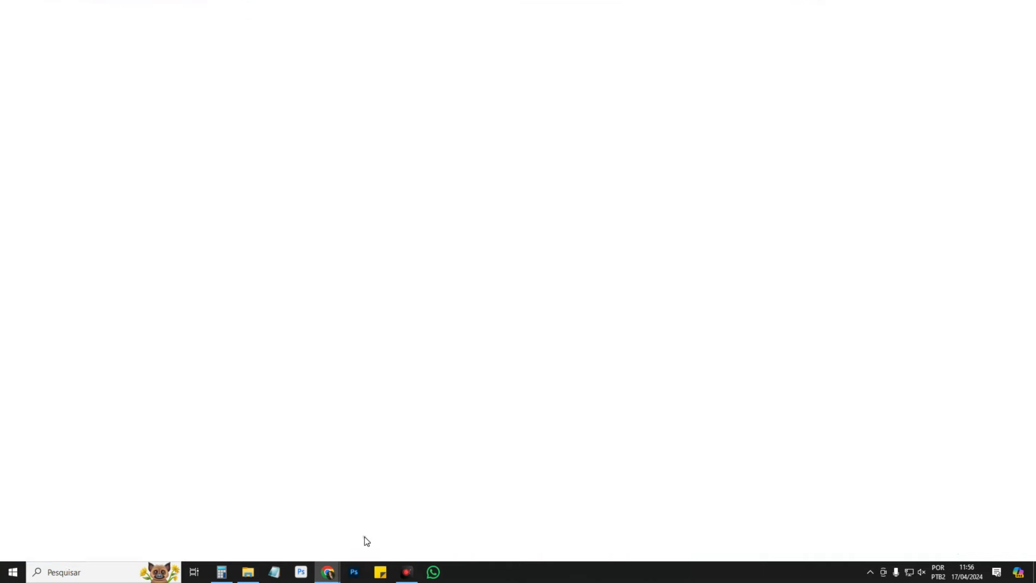
Reload the public site in the incognito window to check the page visitors get during maintenance
left_click(364, 536)
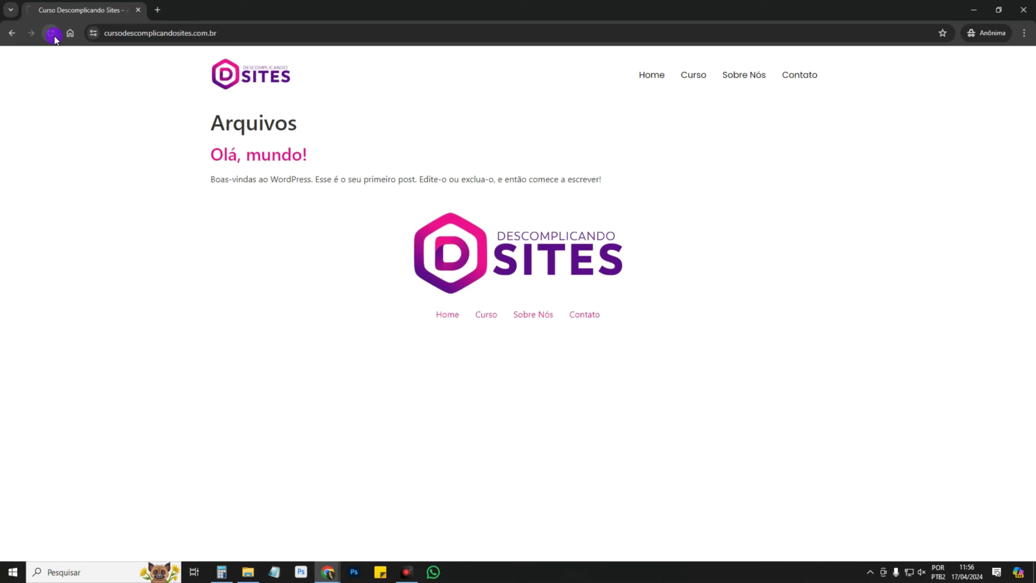
left_click_drag(332, 160, 707, 164)
left_click(804, 135)
left_click(973, 10)
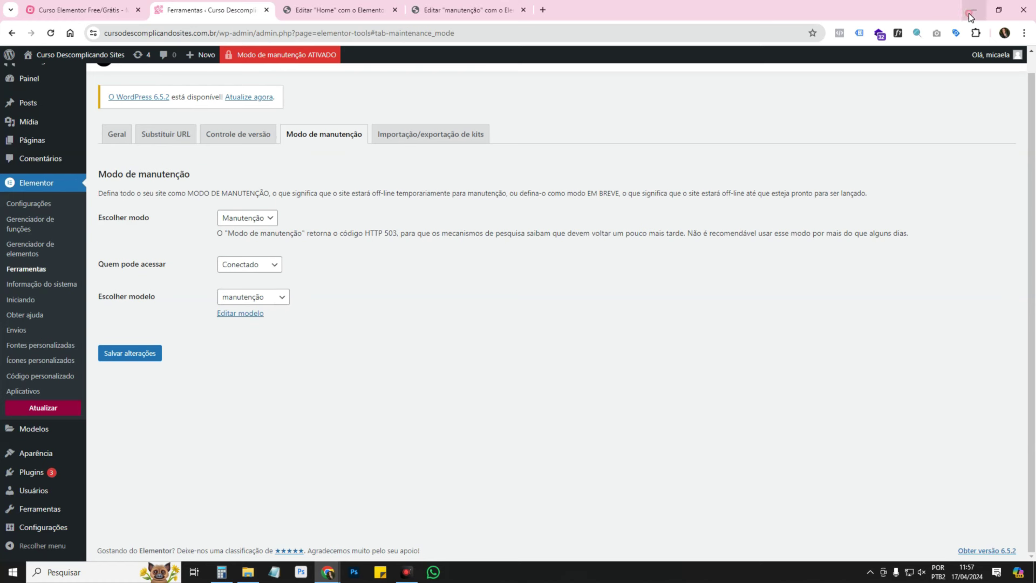
Look at Importação/exportação de kits, Informação do sistema, Iniciando and Obter ajuda, closing the Help Center page
left_click(402, 138)
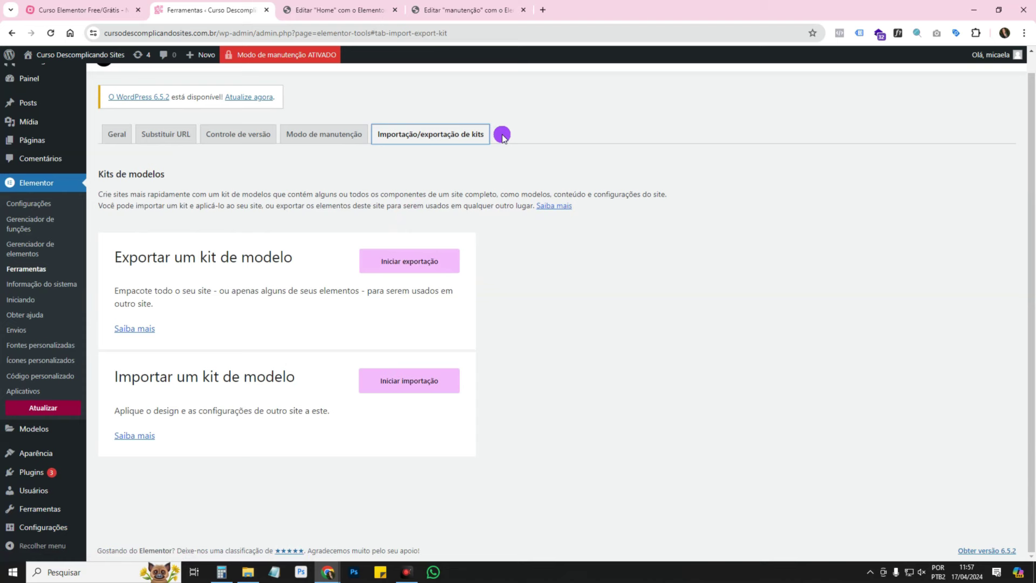
left_click(41, 286)
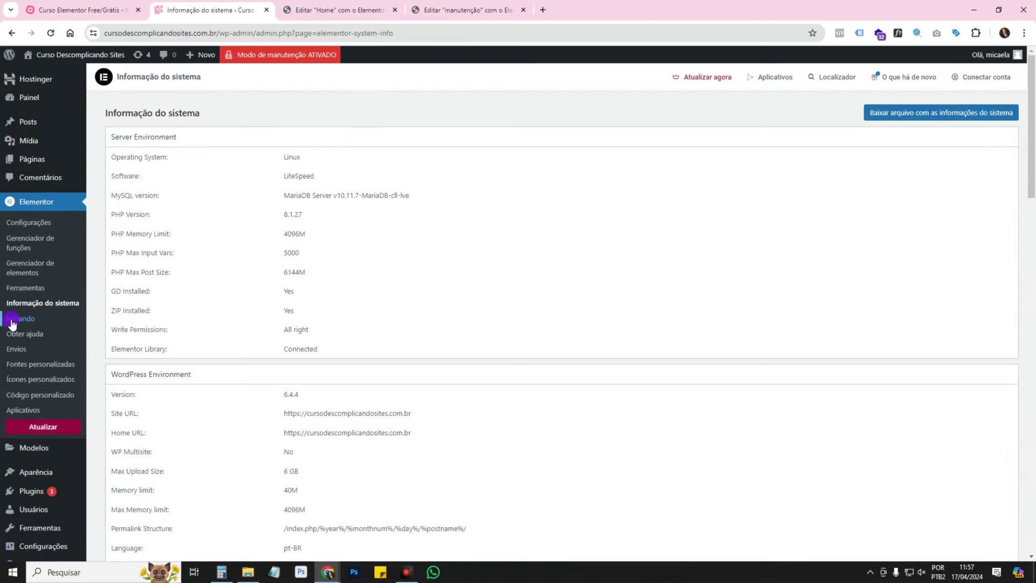
left_click(19, 323)
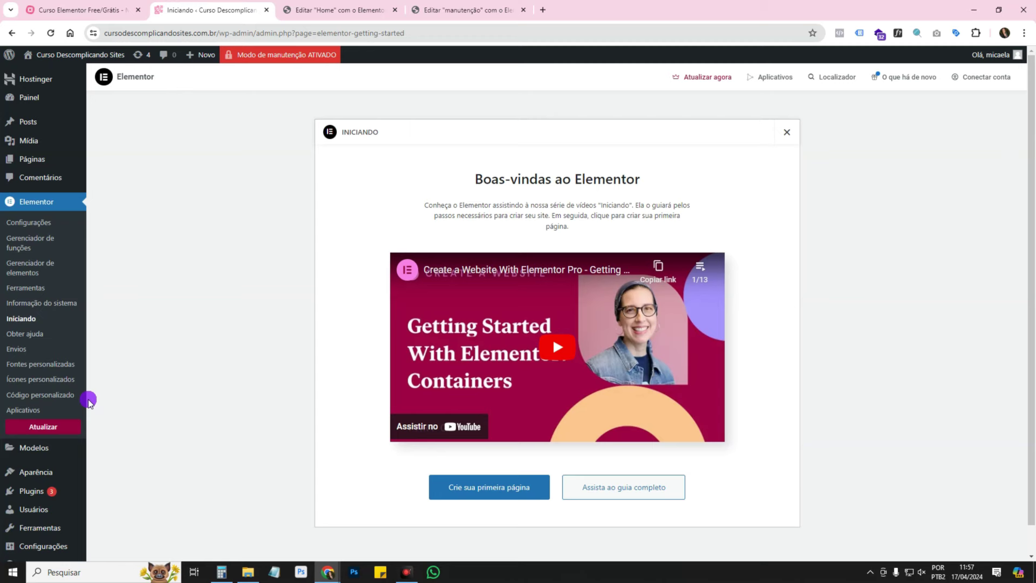
left_click(24, 333)
left_click(238, 11)
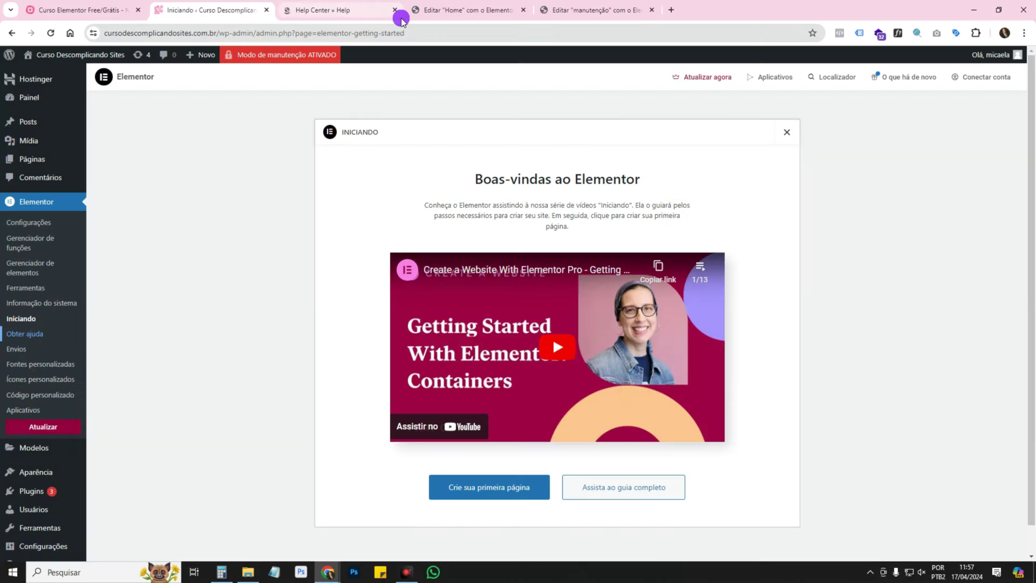
left_click(395, 10)
Look through Elementor's Envios, Fontes personalizadas, Ícones personalizados and Código personalizado pages
left_click(18, 350)
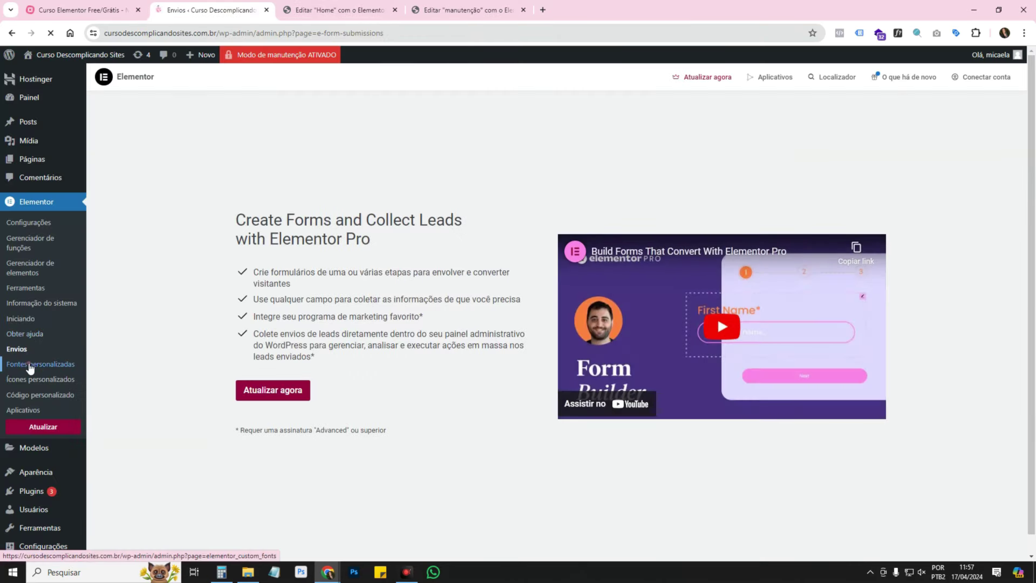
left_click(30, 366)
left_click(37, 380)
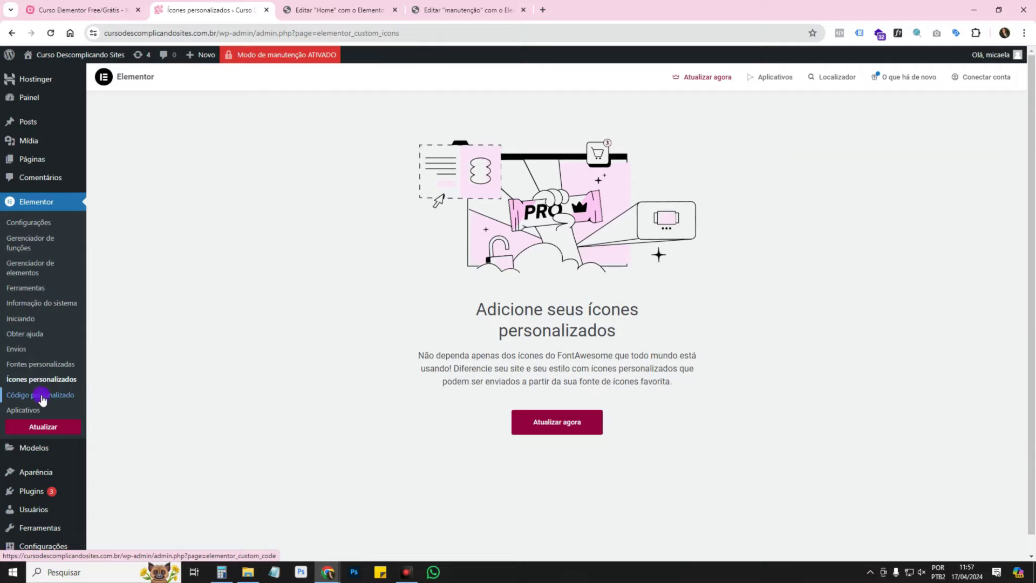
left_click(43, 398)
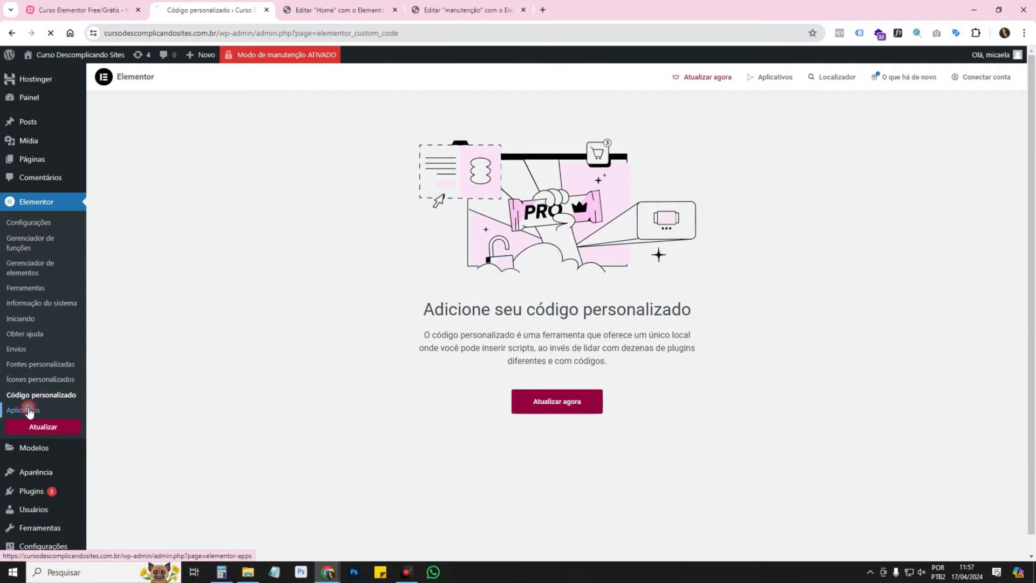
Look through the add-ons and plugins offered on Elementor's Aplicativos page
left_click(29, 410)
scroll(456, 243, "down", 5)
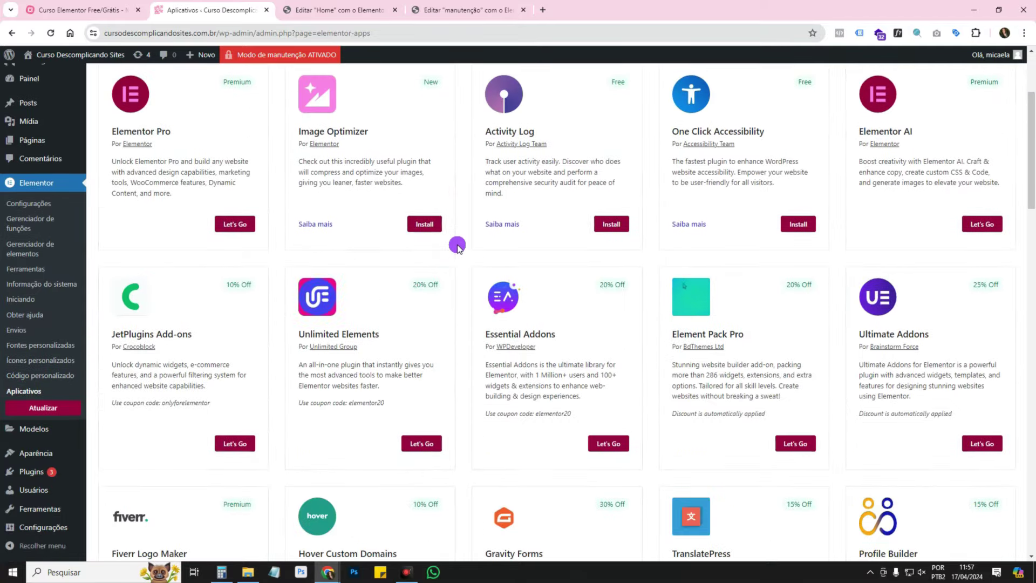
scroll(457, 247, "down", 12)
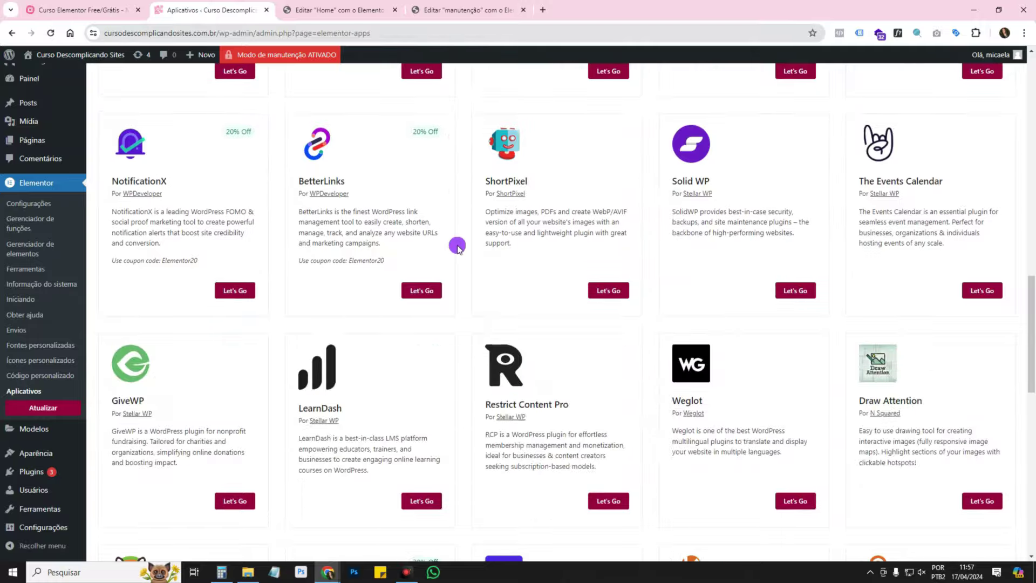
scroll(457, 246, "up", 13)
scroll(458, 246, "up", 5)
Switch to the MindMeister course map, collapse Aula 9 and expand Aula 11 to view its plugin addons topics
left_click(81, 10)
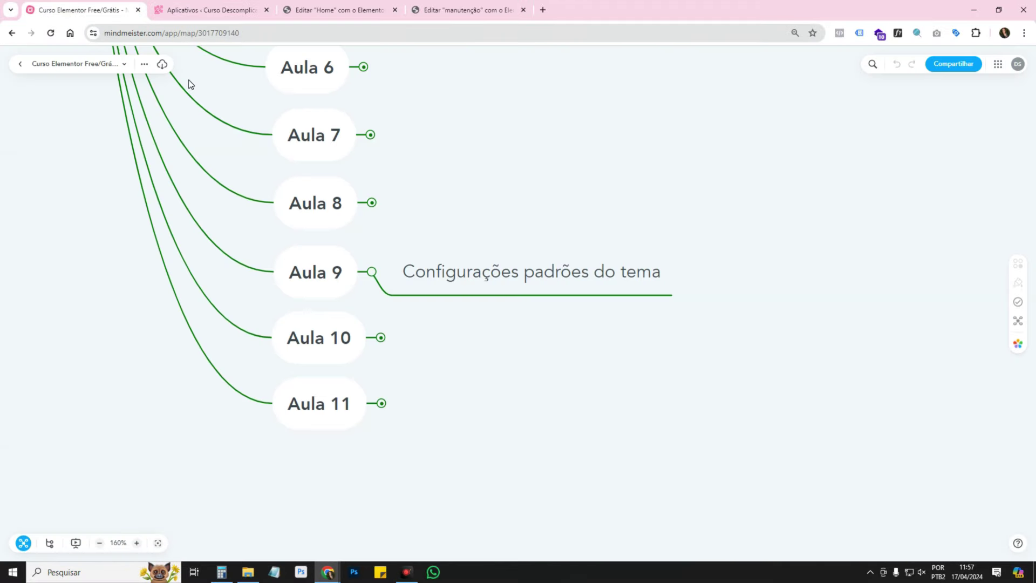
left_click(380, 267)
left_click(381, 401)
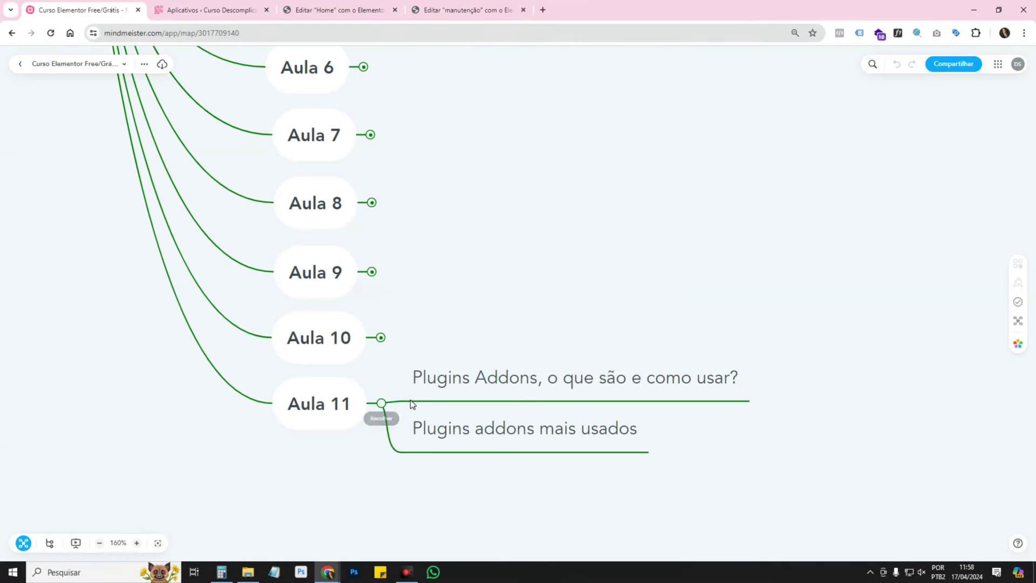
left_click(457, 385)
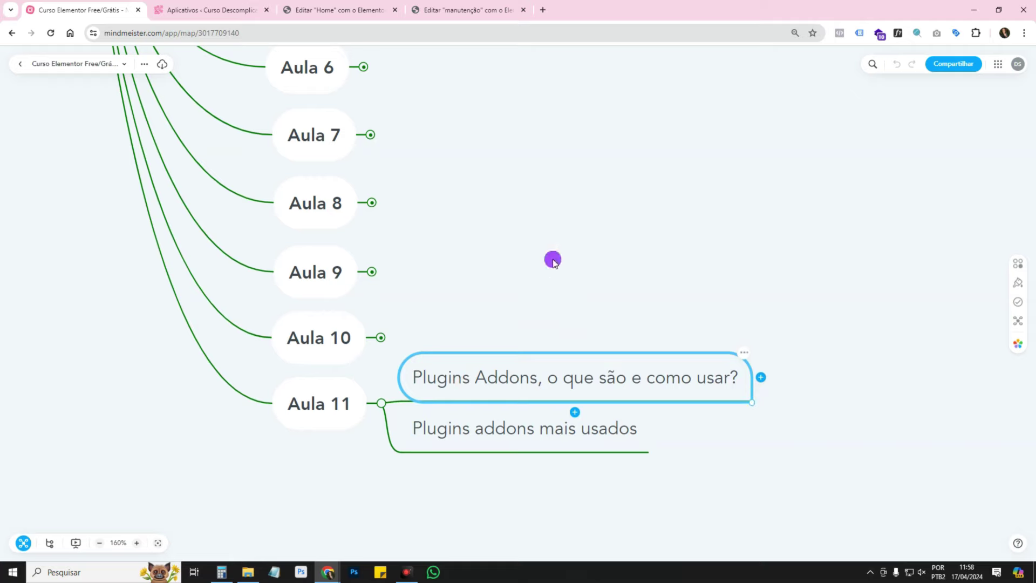
Return to the WordPress admin and look again at the first apps on the Aplicativos page
left_click(172, 10)
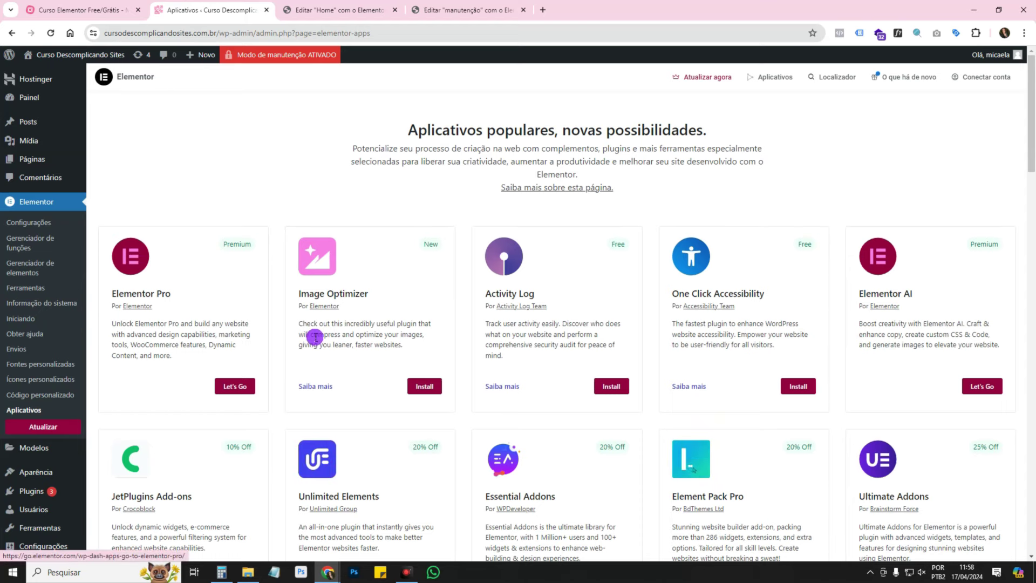
scroll(315, 338, "down", 2)
scroll(501, 336, "up", 2)
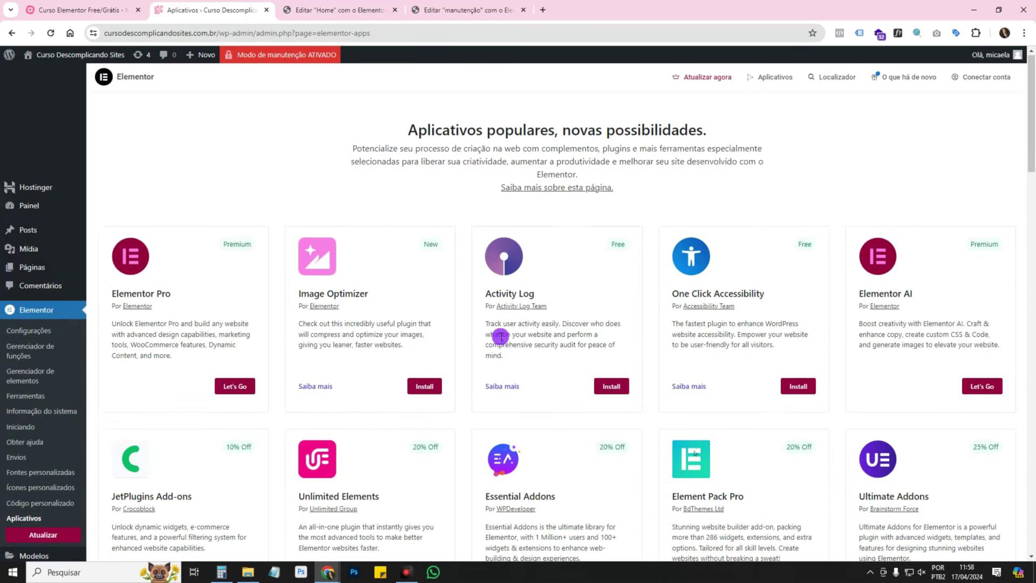